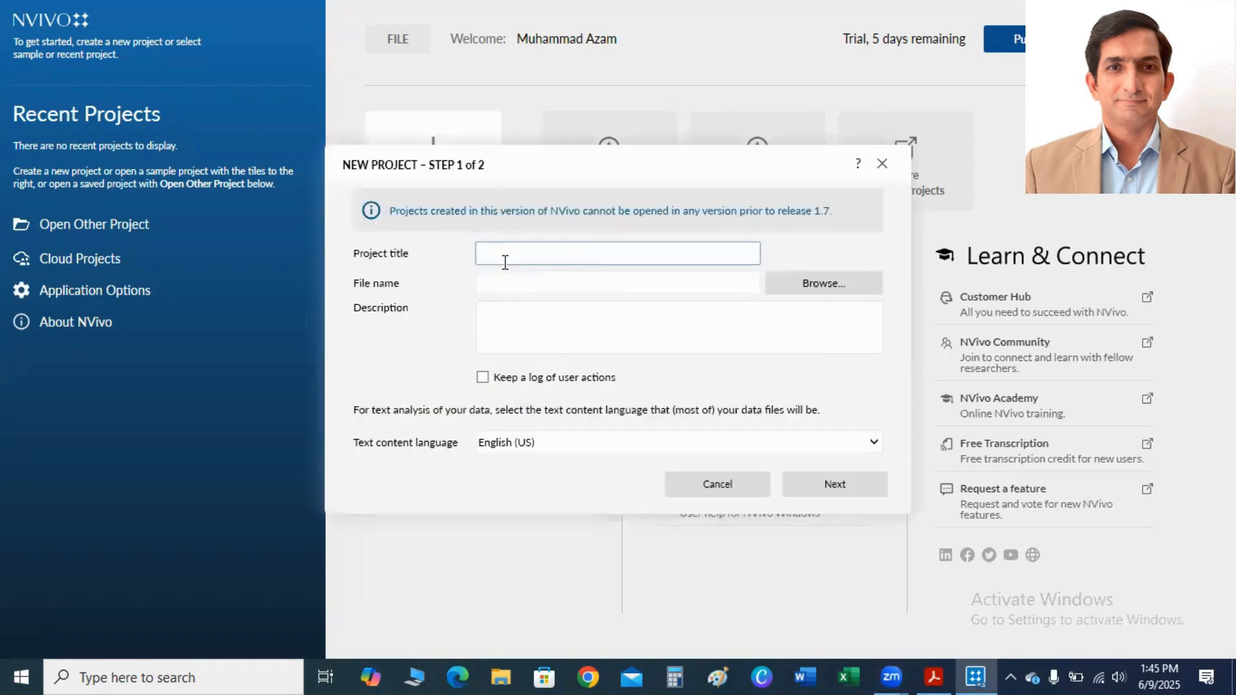
Create a new project titled "OA & PI", keeping the default language, saving and recovery settings.
{"action": "type", "text": "OA & PI"}
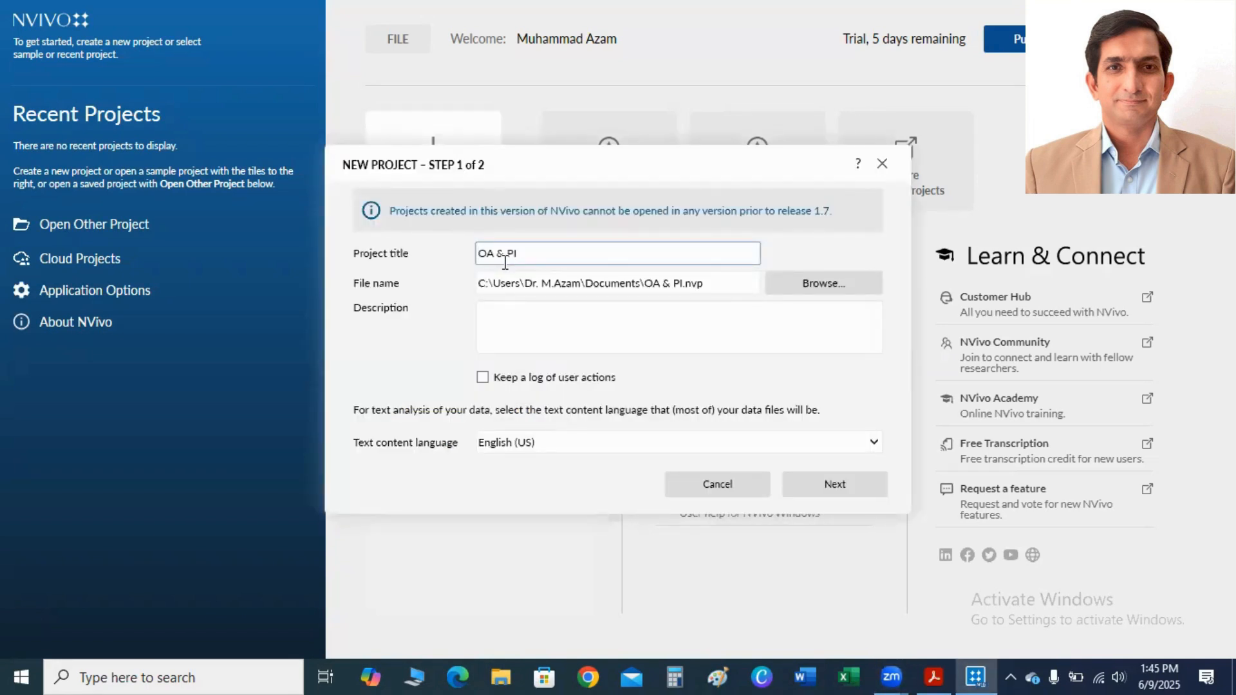
{"action": "left_click", "coordinate": [943, 674]}
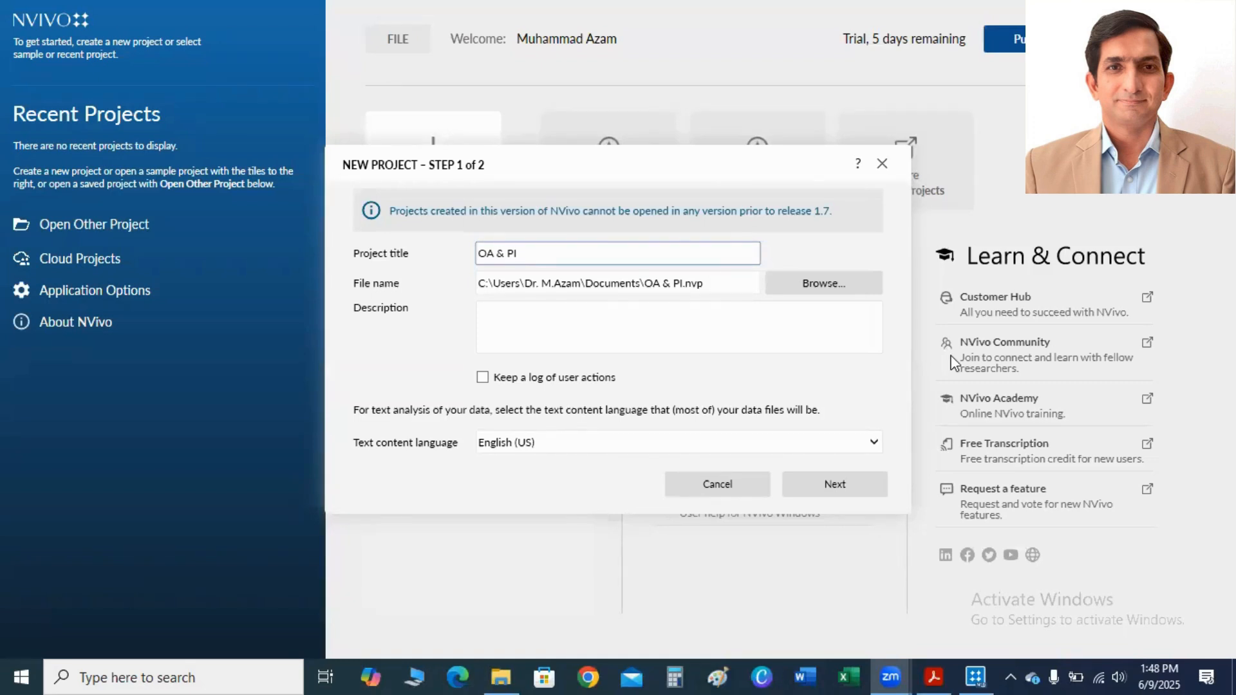
{"action": "left_click", "coordinate": [835, 489]}
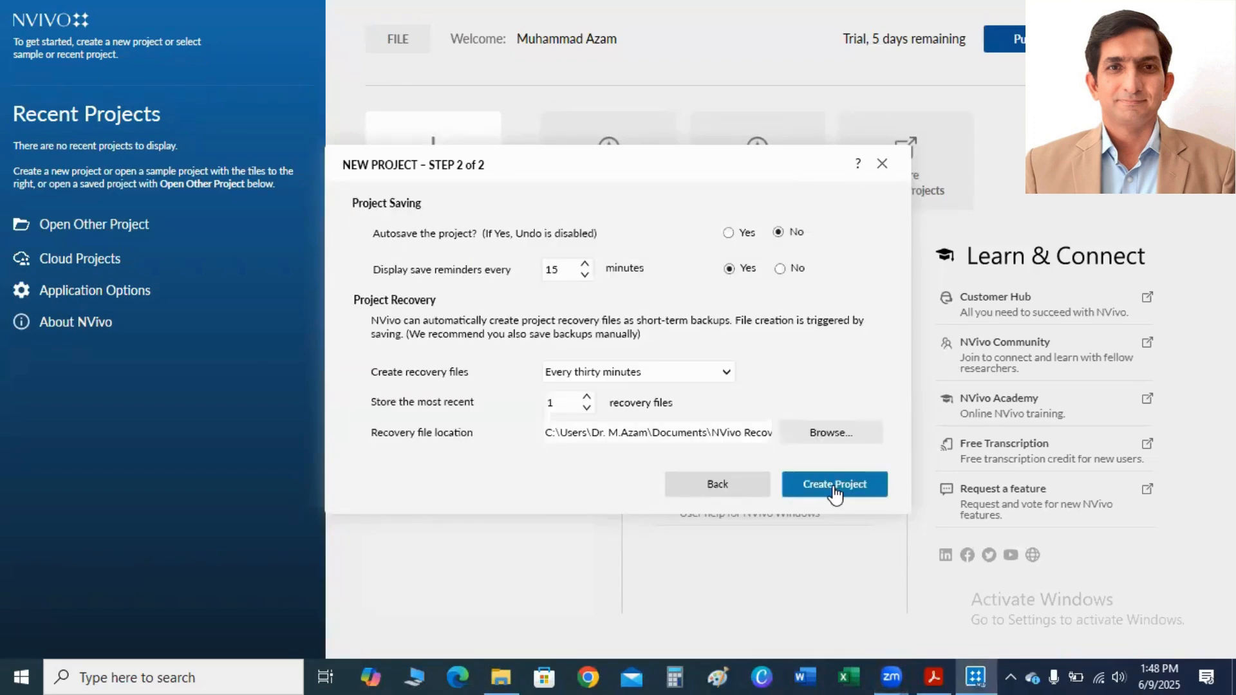
{"action": "left_click", "coordinate": [834, 491]}
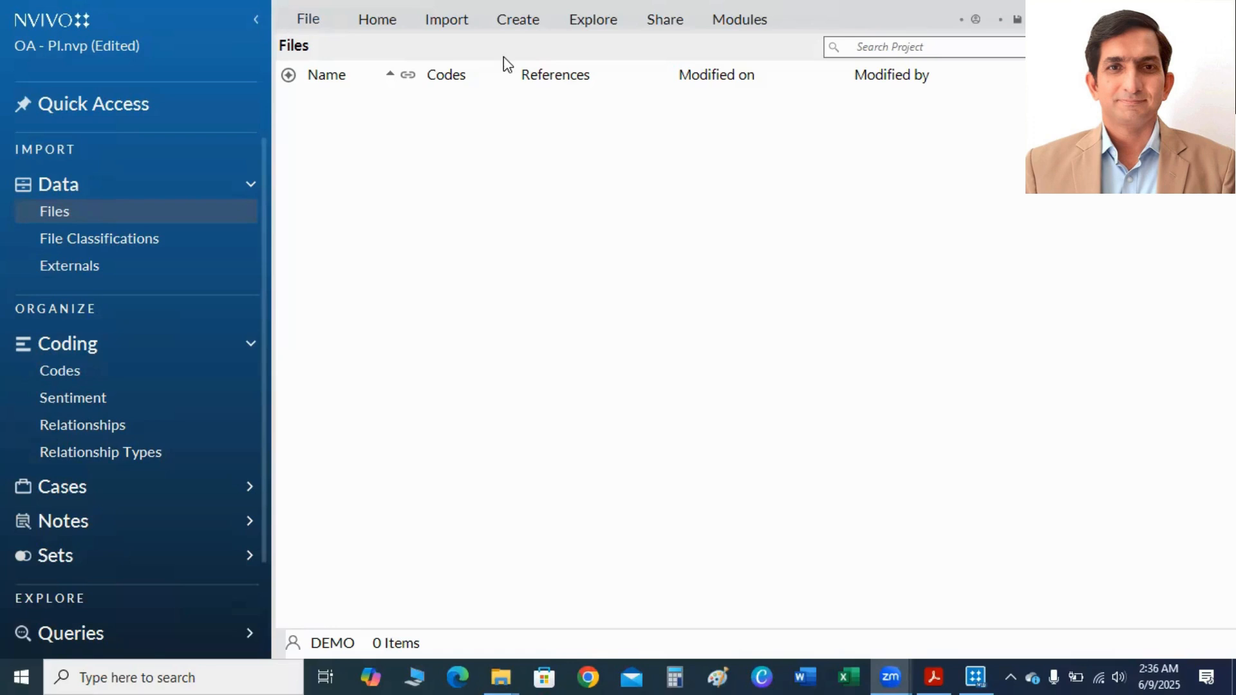
Create a folder named "Int. Transcript" under Files in the project's data.
{"action": "left_click", "coordinate": [440, 26]}
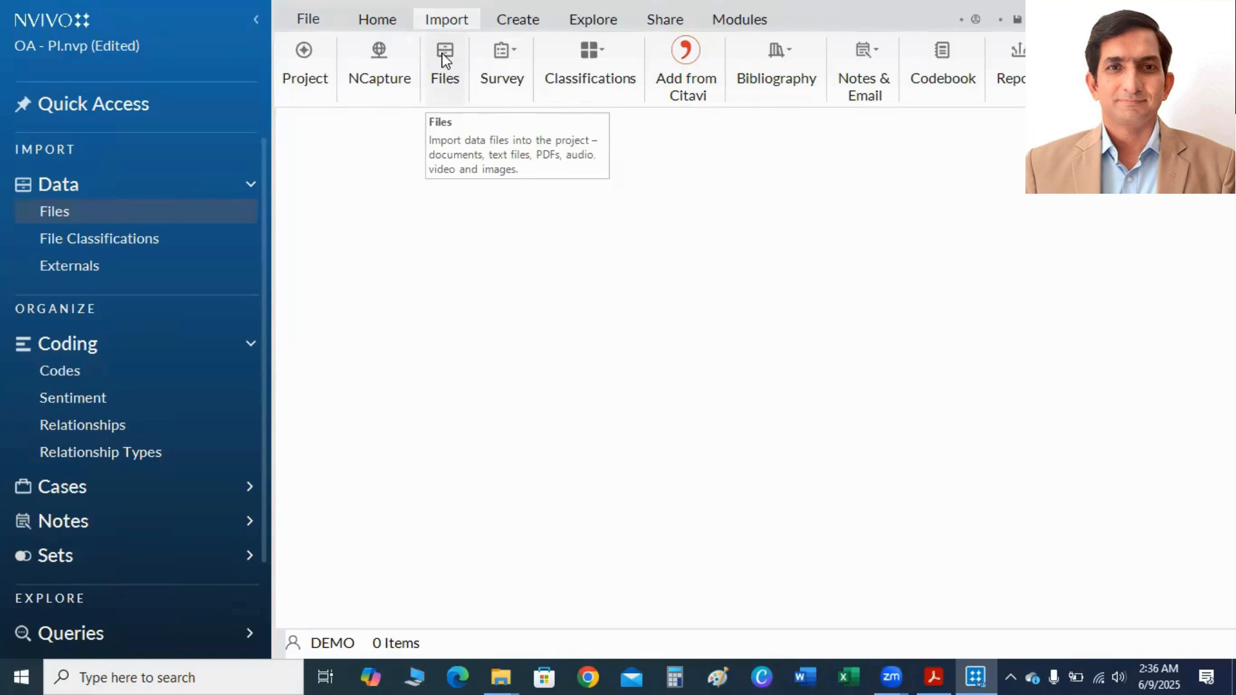
{"action": "right_click", "coordinate": [54, 213]}
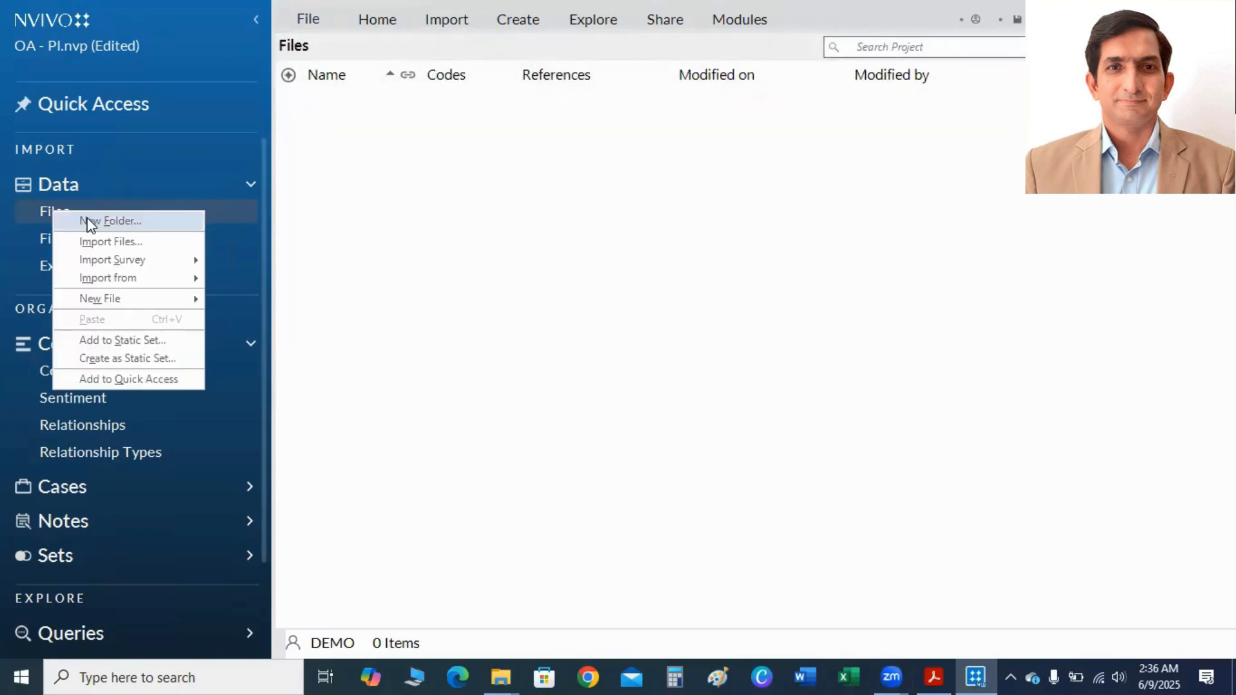
{"action": "left_click", "coordinate": [89, 222]}
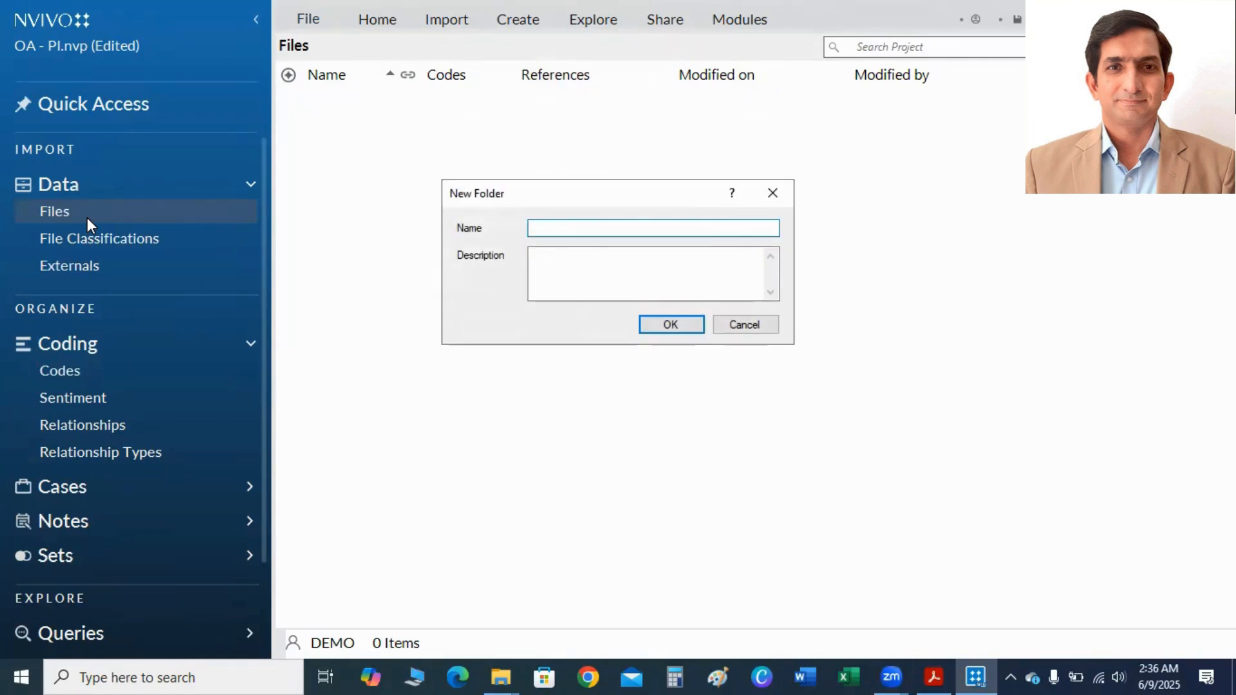
{"action": "type", "text": "Int. Transcript"}
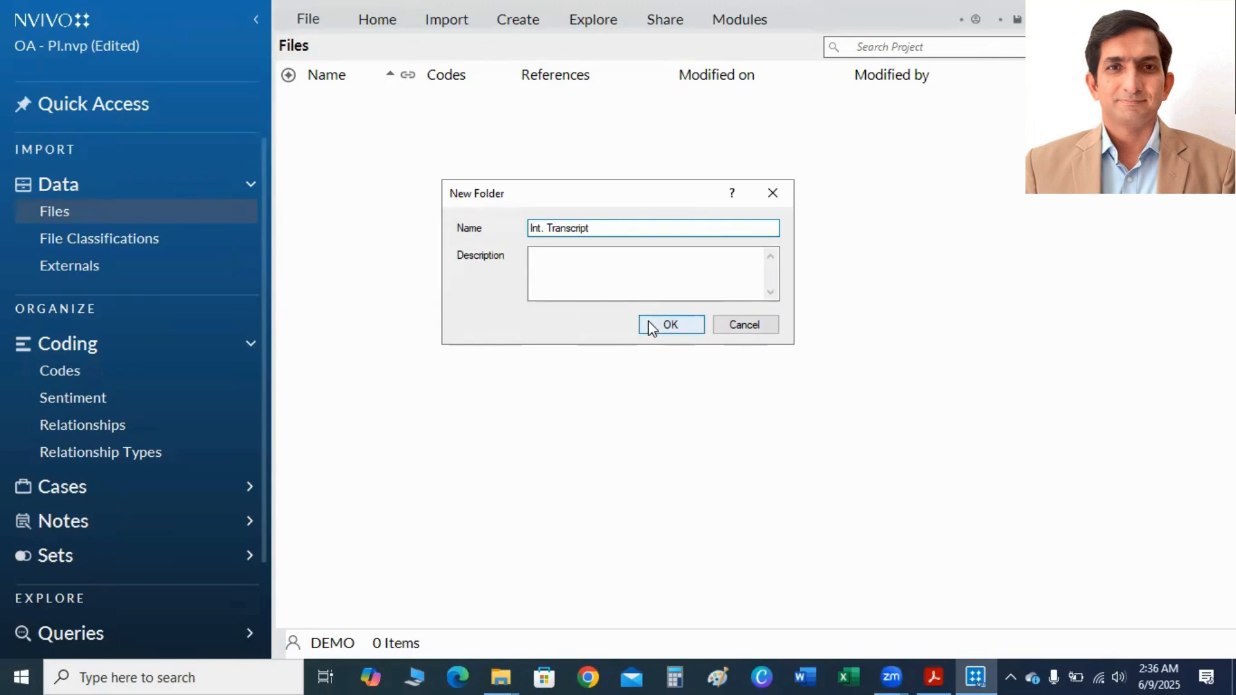
{"action": "left_click", "coordinate": [673, 326]}
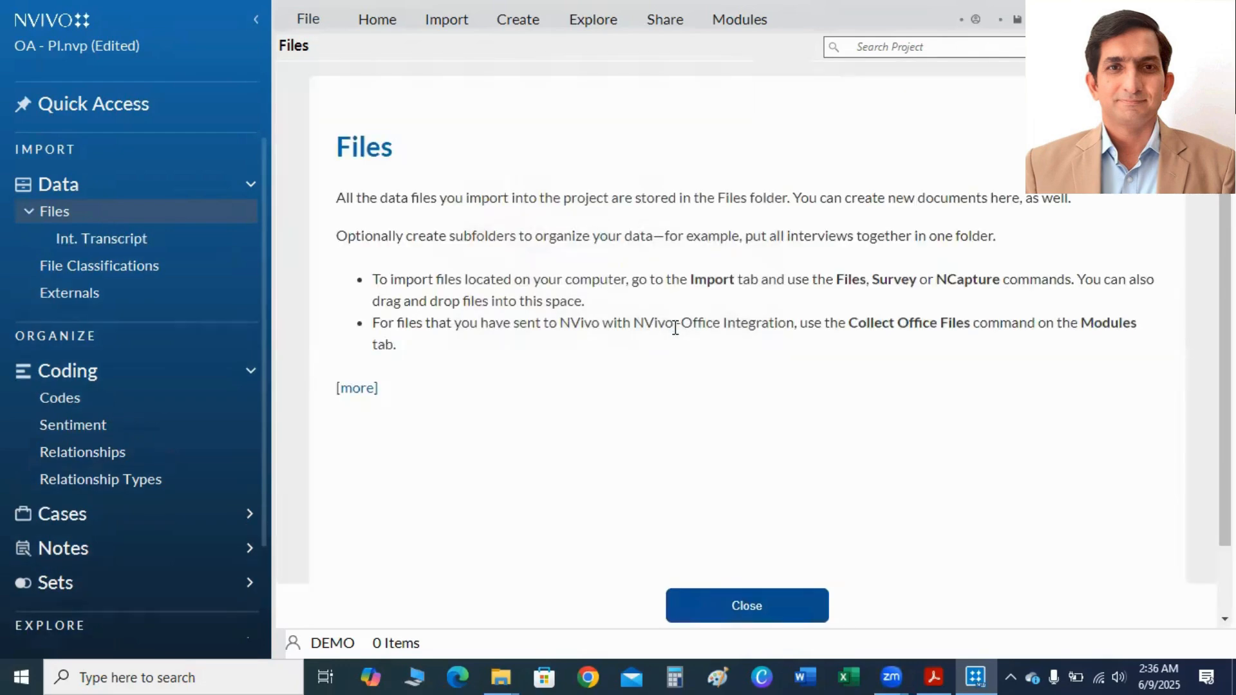
{"action": "left_click", "coordinate": [802, 513]}
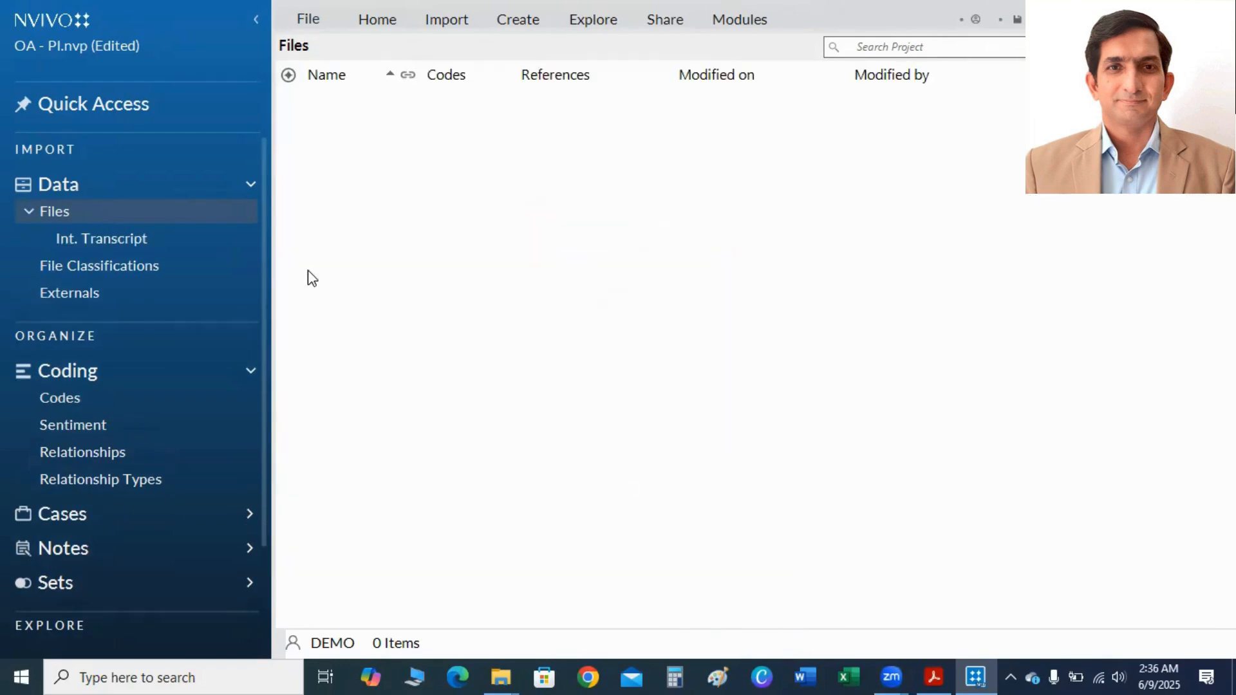
Import the Word documents Participant 1 and Participant 2 from the desktop into the Int. Transcript folder.
{"action": "left_click", "coordinate": [117, 240]}
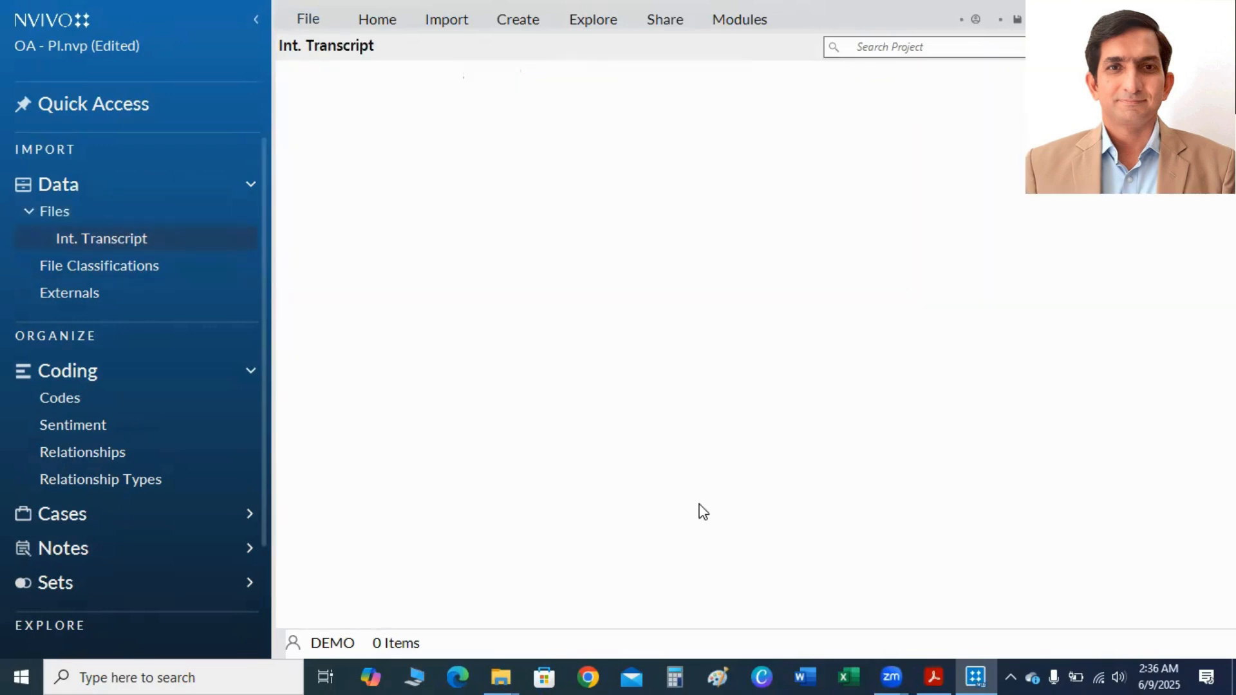
{"action": "left_click", "coordinate": [780, 554]}
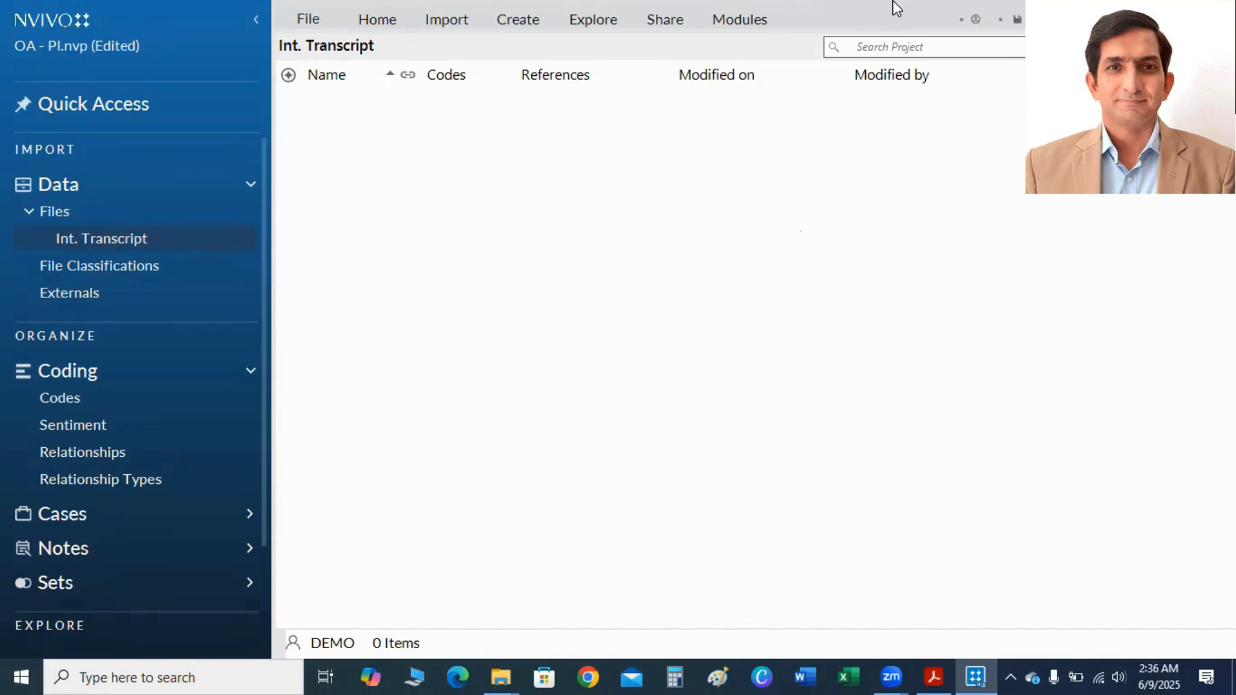
{"action": "left_click_drag", "start_coordinate": [893, 1], "coordinate": [814, 50]}
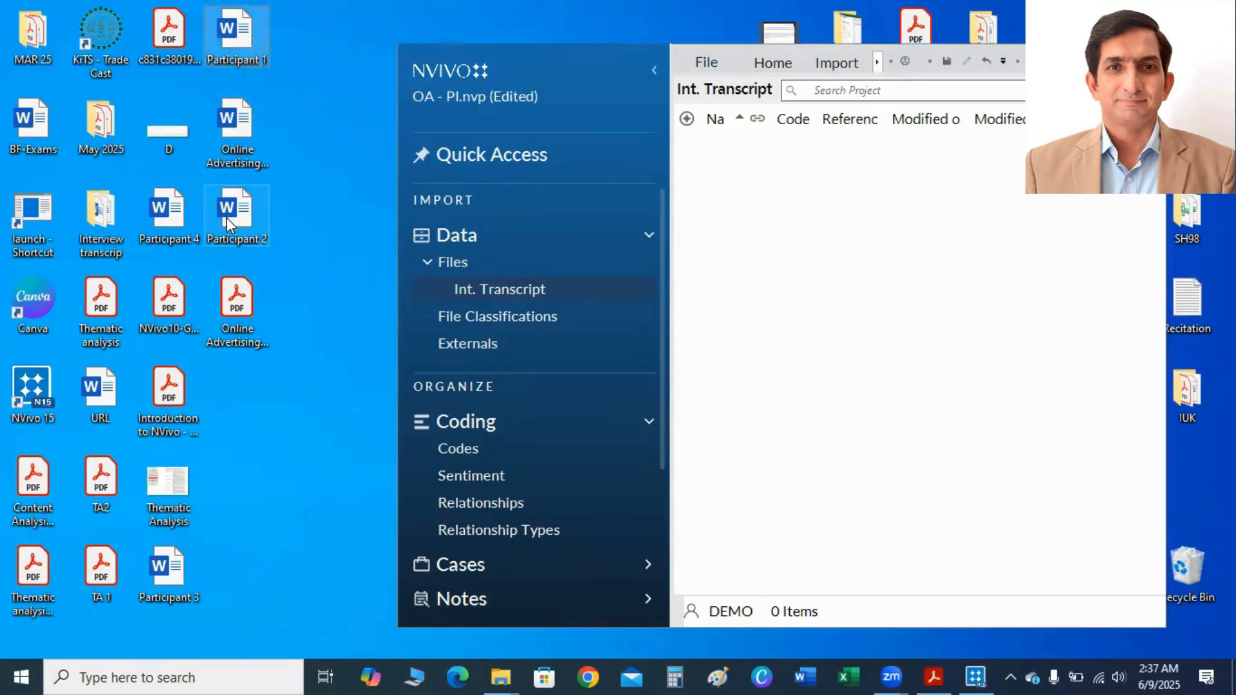
{"action": "left_click_drag", "start_coordinate": [249, 207], "coordinate": [784, 292]}
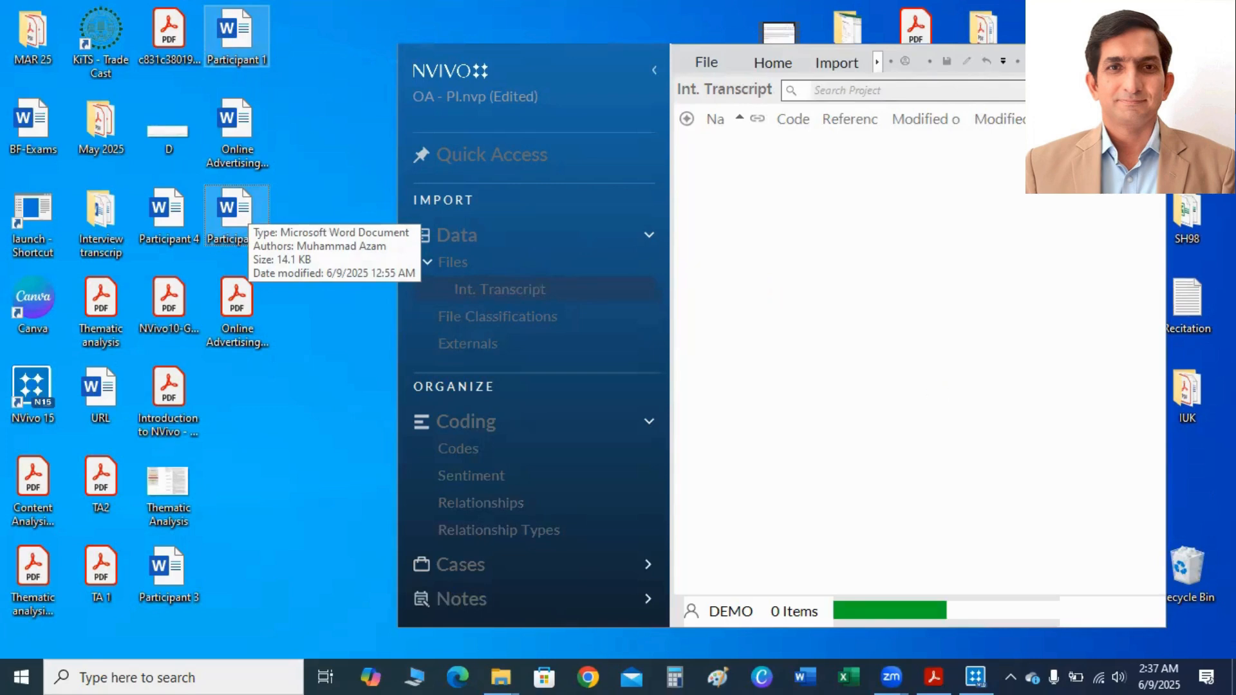
{"action": "left_click", "coordinate": [1109, 59]}
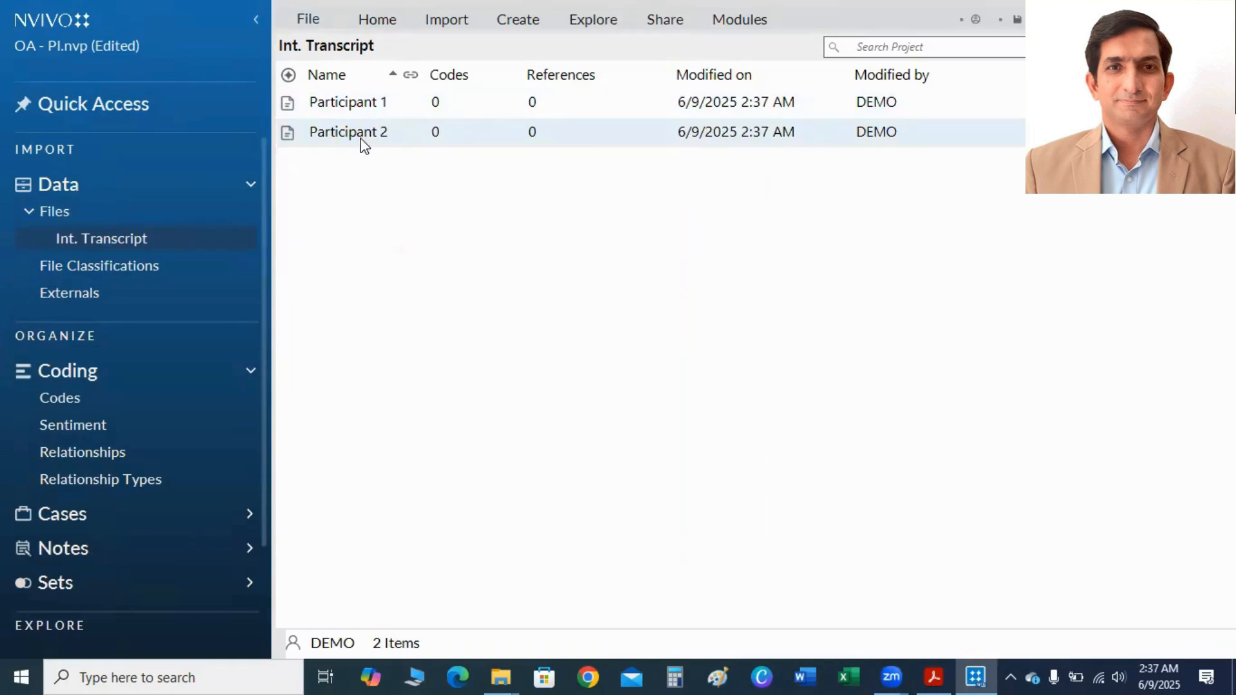
Open the Participant 1 transcript for reading, and bring up the PDF reader.
{"action": "left_click", "coordinate": [353, 111]}
{"action": "double_click", "coordinate": [353, 111]}
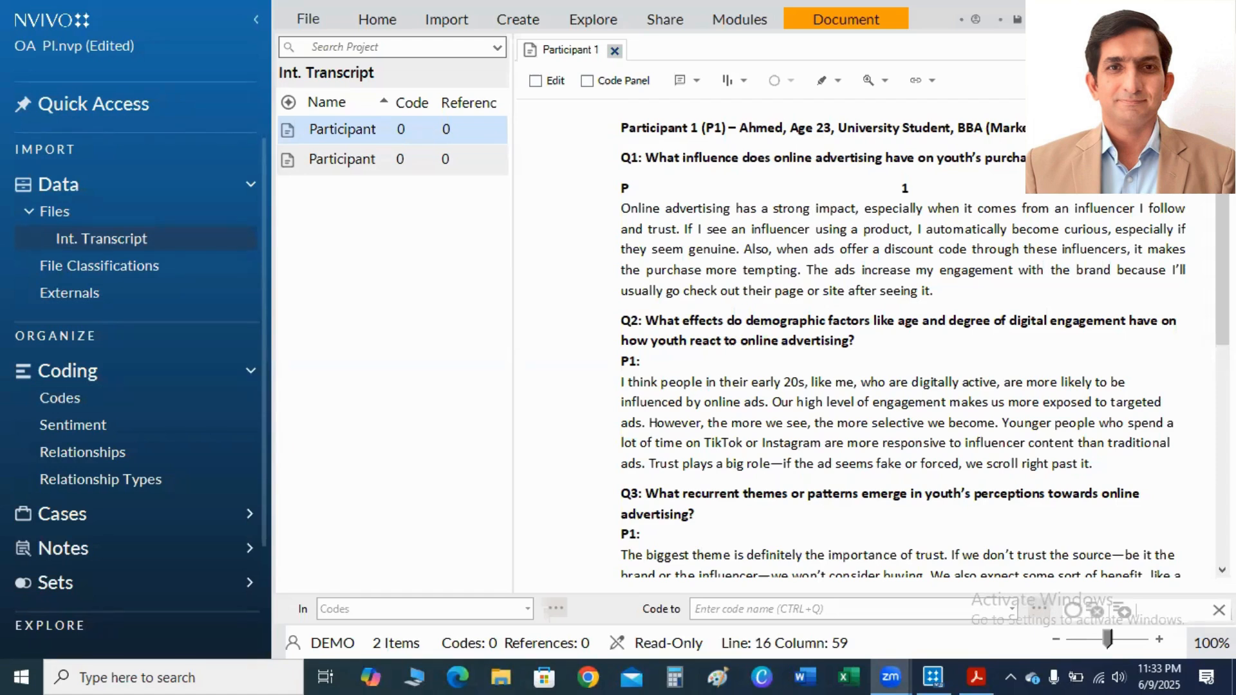
{"action": "left_click", "coordinate": [976, 676]}
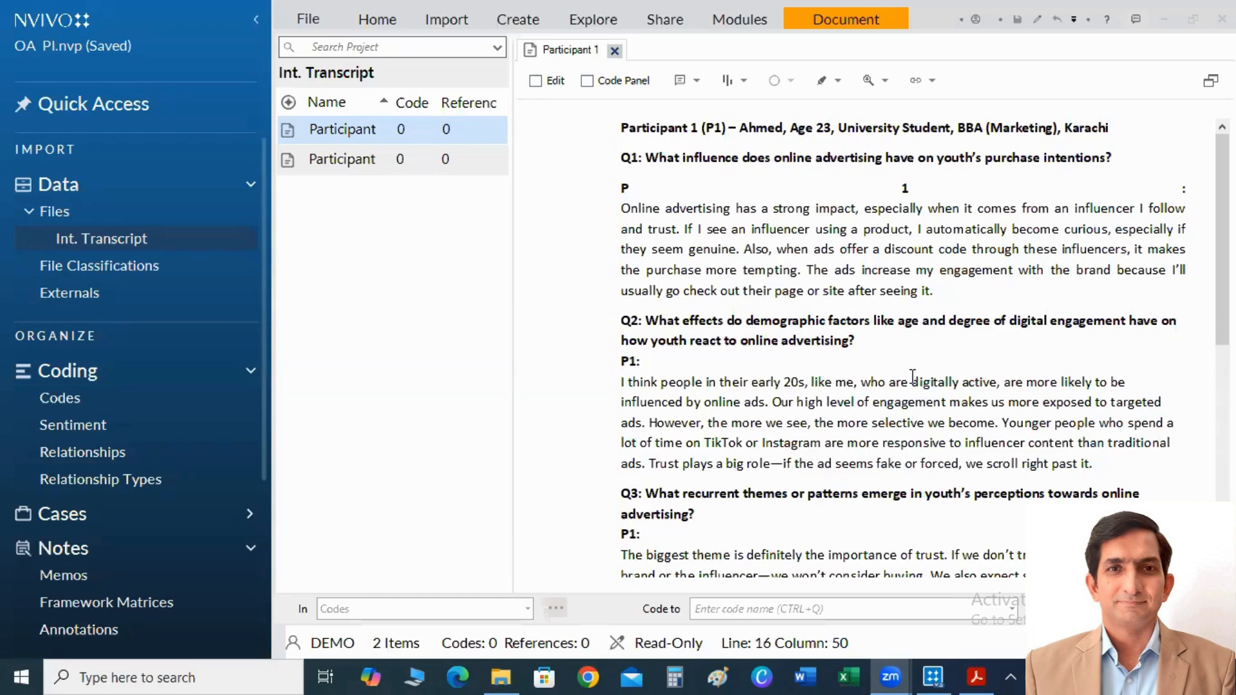
Select the full answer to Q1 in the Participant 1 transcript for a new annotation.
{"action": "left_click_drag", "start_coordinate": [625, 208], "coordinate": [970, 300]}
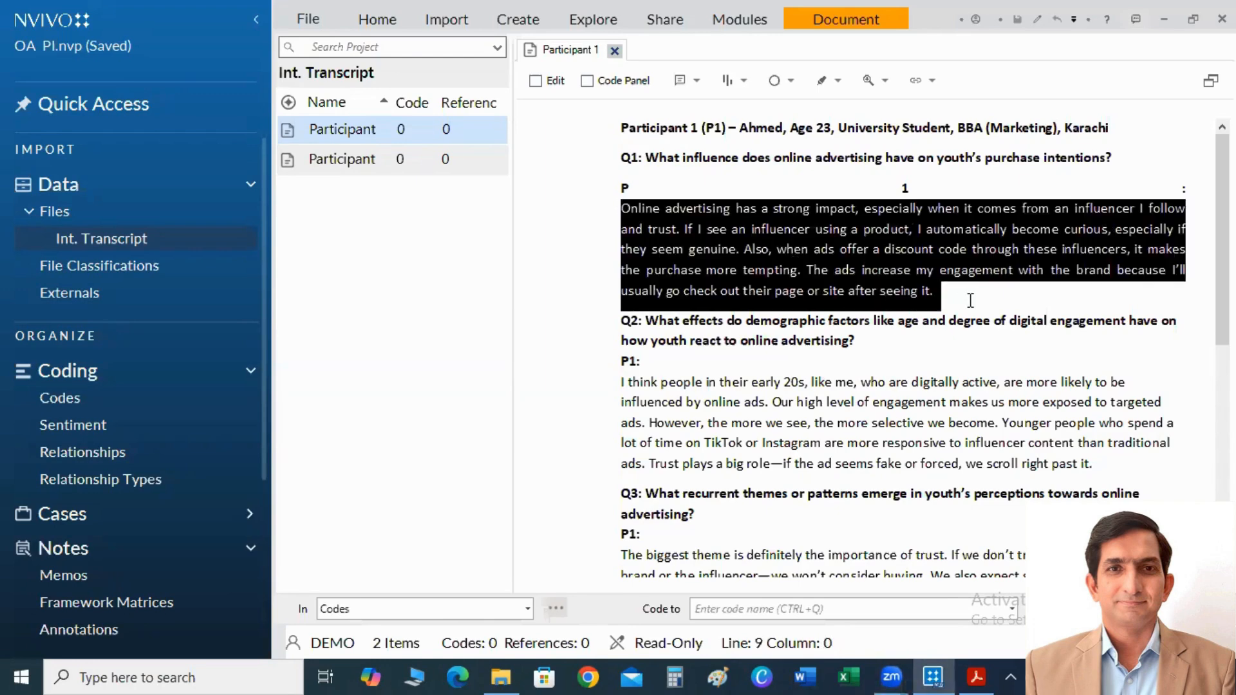
{"action": "right_click", "coordinate": [838, 242]}
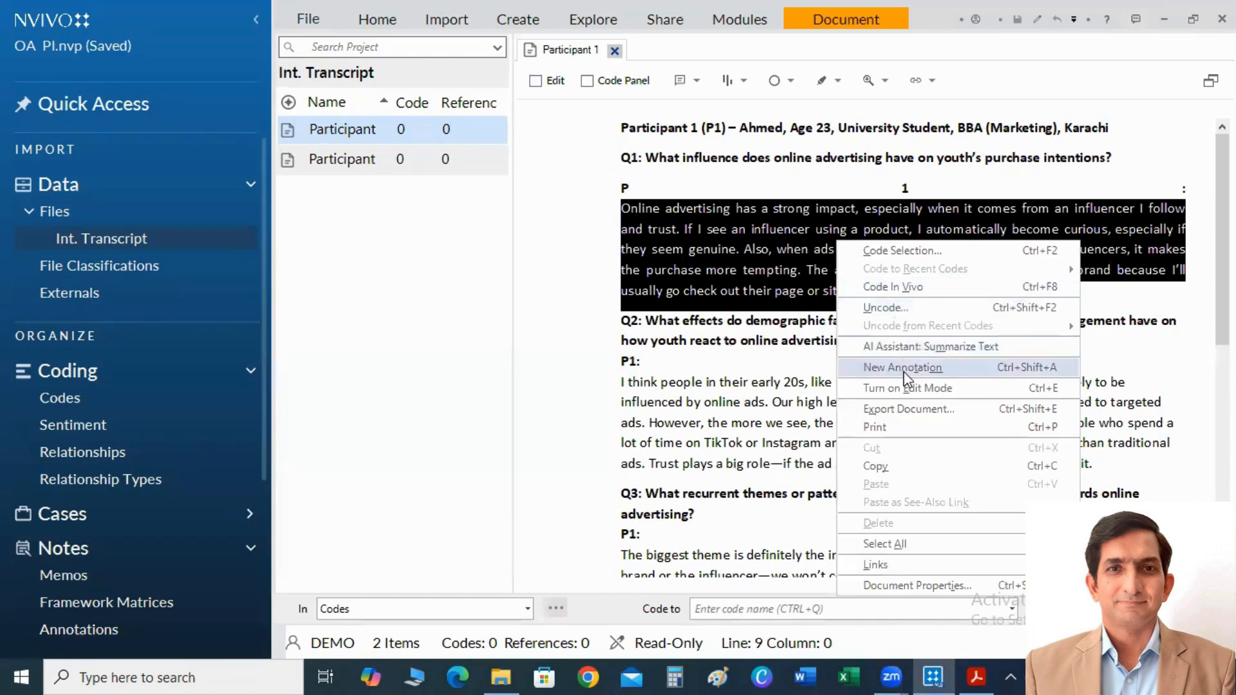
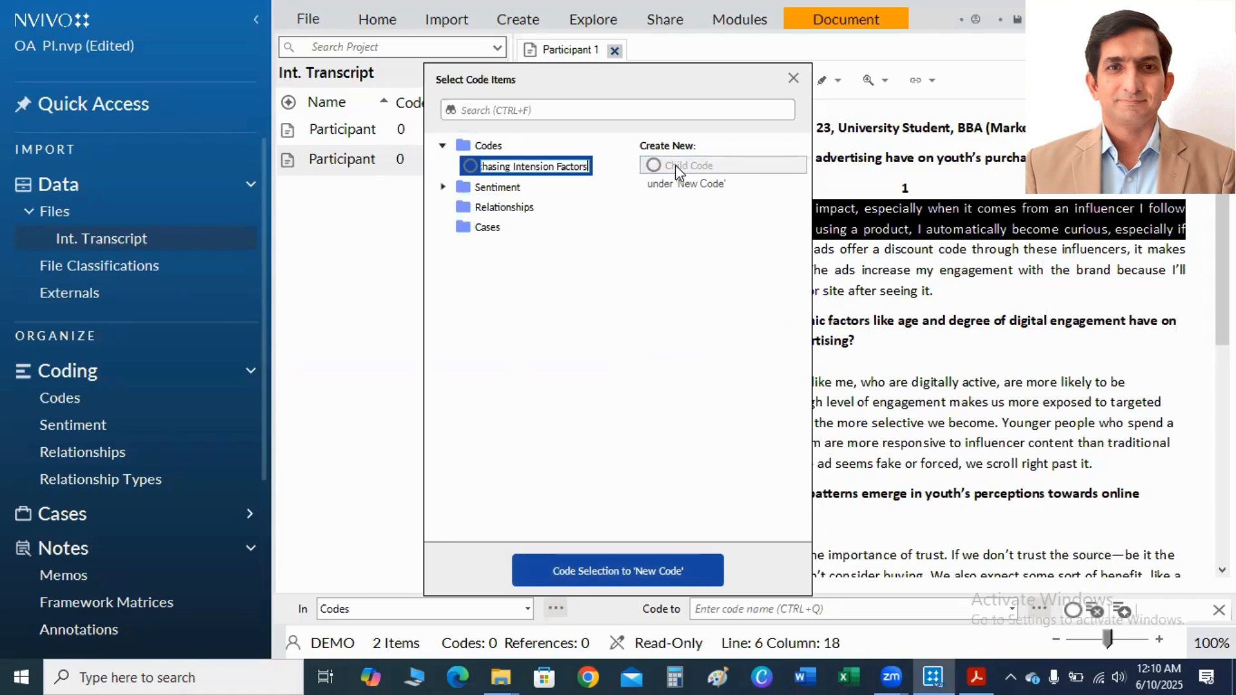
Finish the top-level code Purchasing Intension Factors, add the child code Influencer, and code the selected Q1 text to Influencer.
{"action": "left_click", "coordinate": [461, 167]}
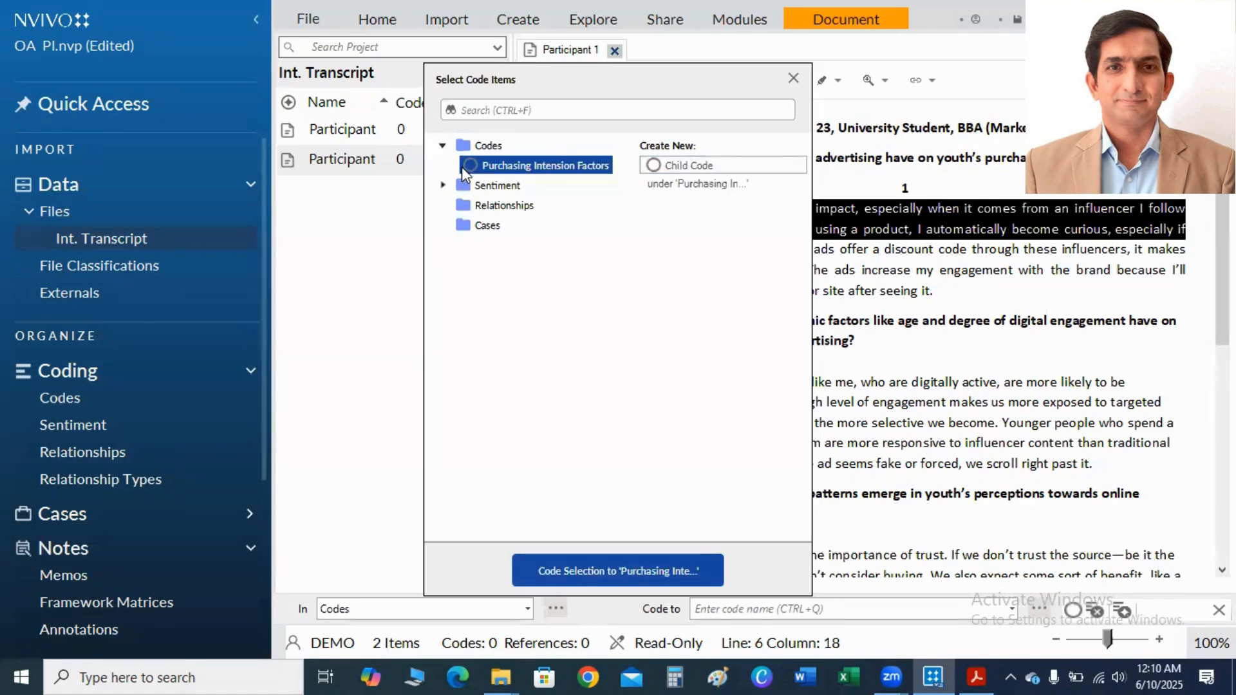
{"action": "left_click", "coordinate": [685, 164]}
{"action": "type", "text": "In"}
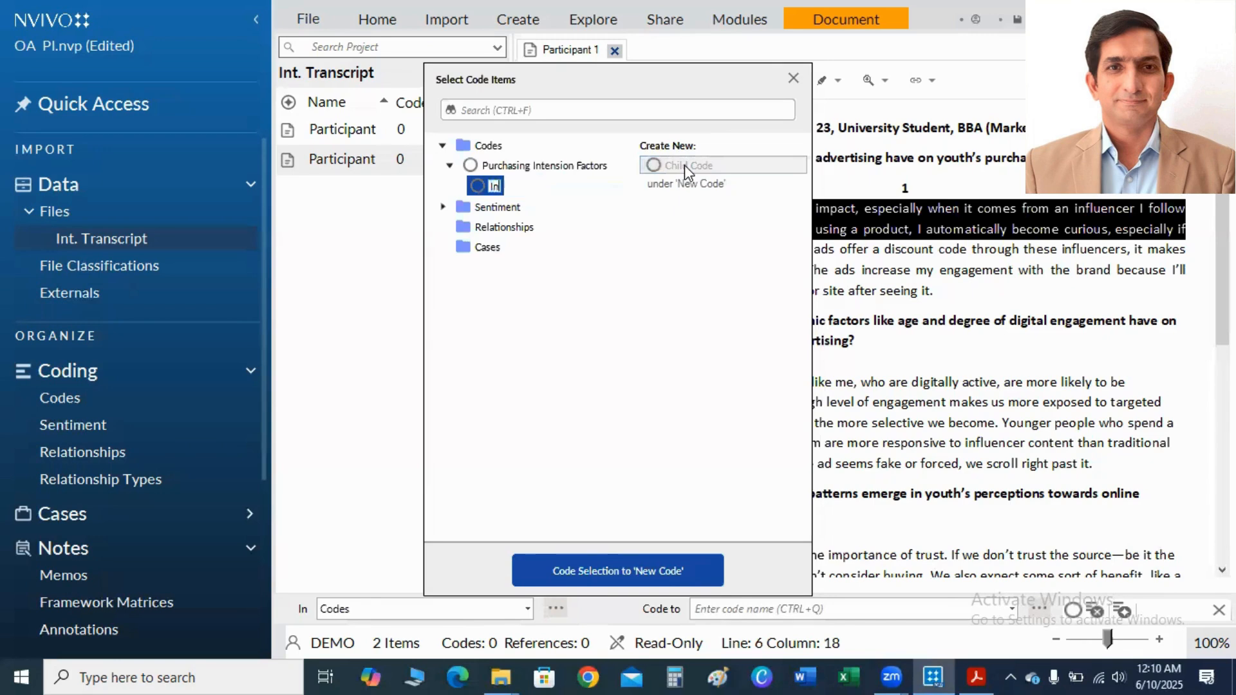
{"action": "type", "text": "fluencer"}
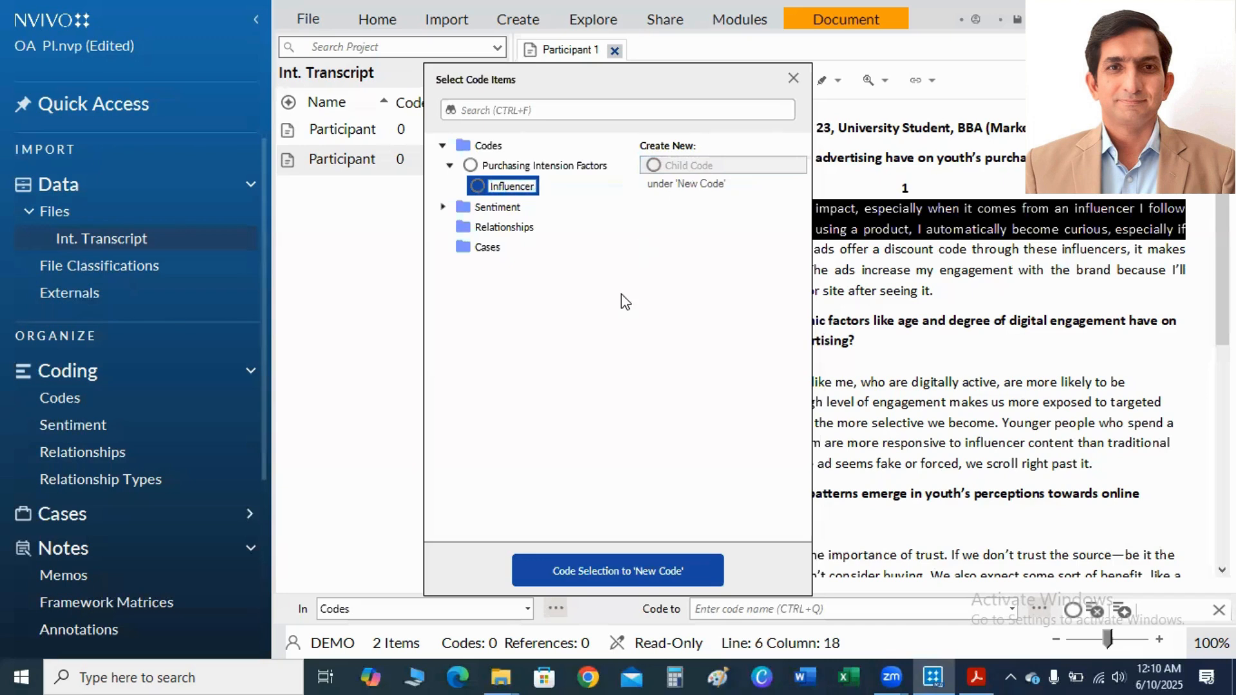
{"action": "key", "text": "Return"}
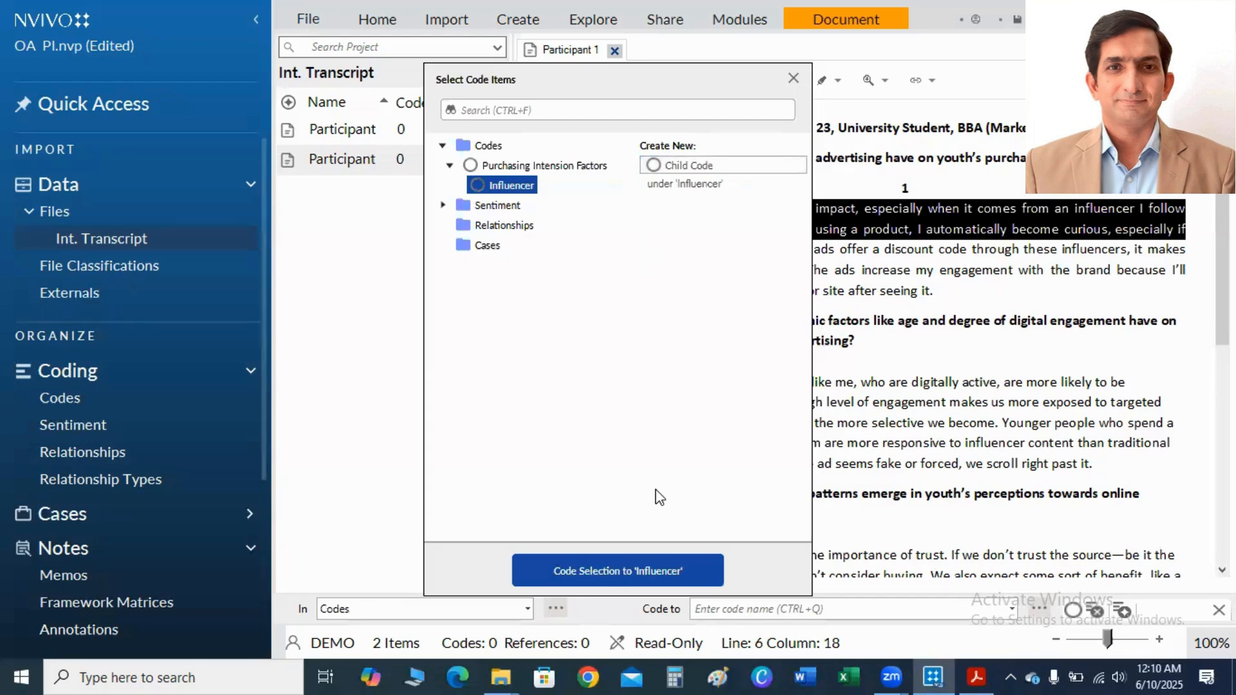
{"action": "key", "text": "Return"}
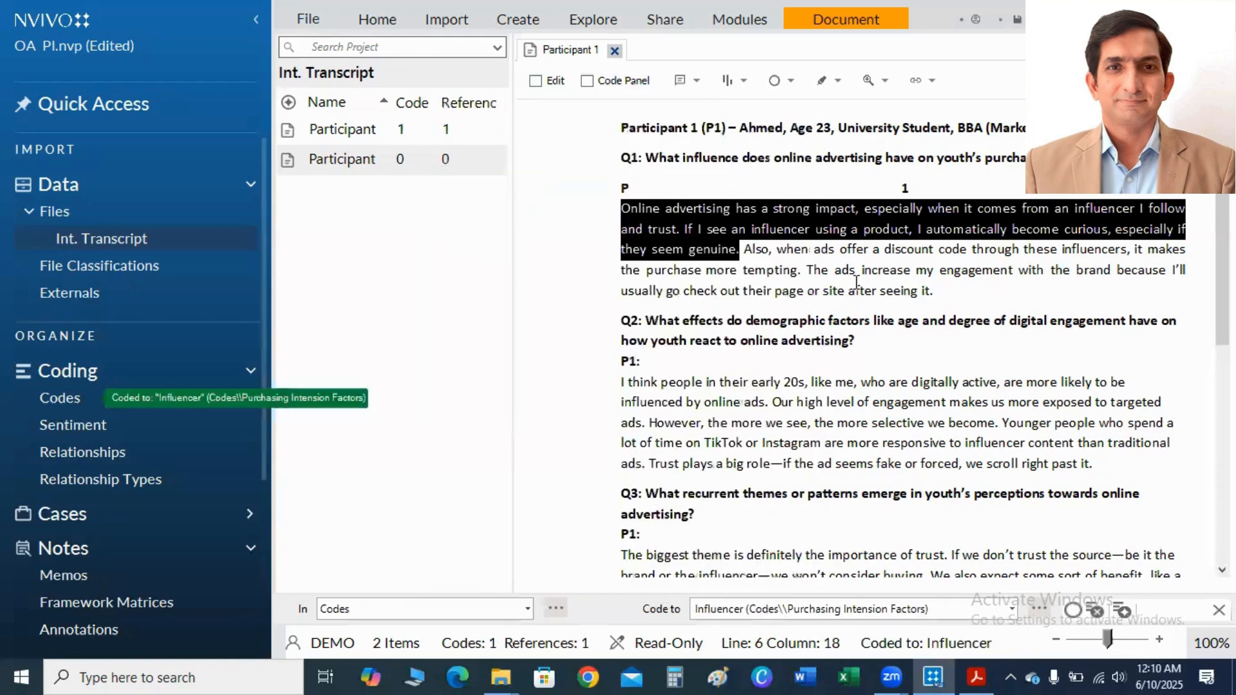
Code the Q1 sentence about influencers' discount codes to a new child code "Discount" under Purchasing Intension Factors.
{"action": "left_click", "coordinate": [856, 284]}
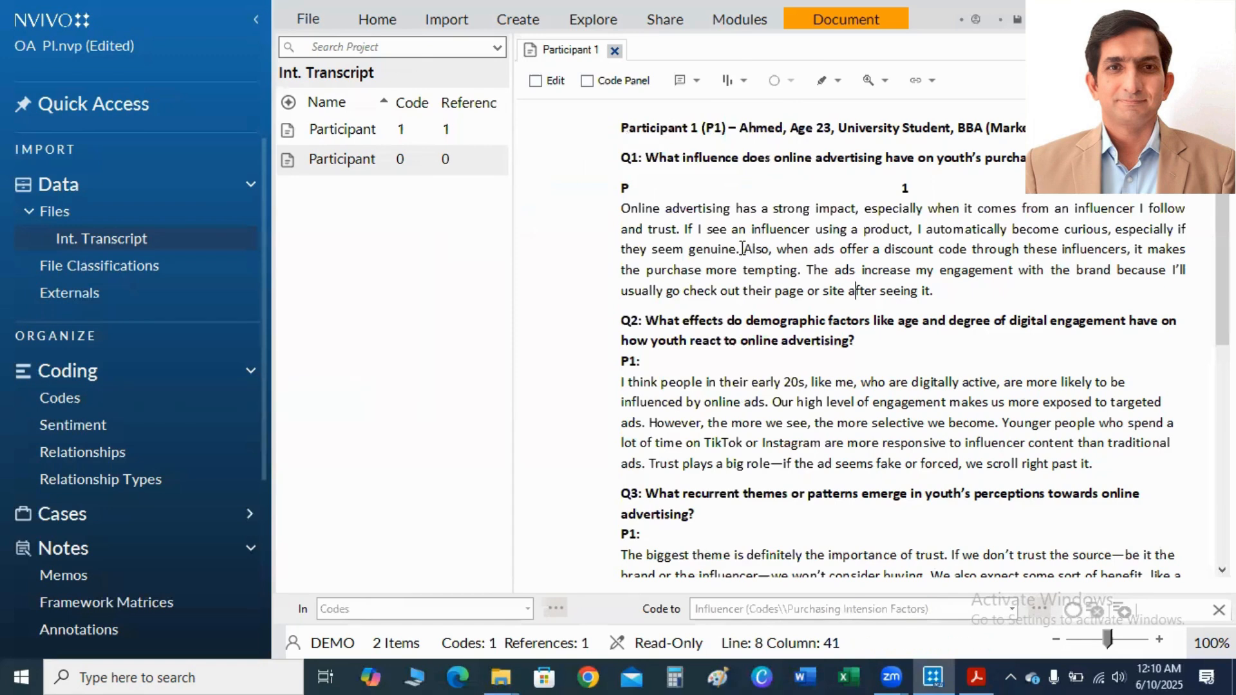
{"action": "left_click_drag", "start_coordinate": [744, 249], "coordinate": [803, 265]}
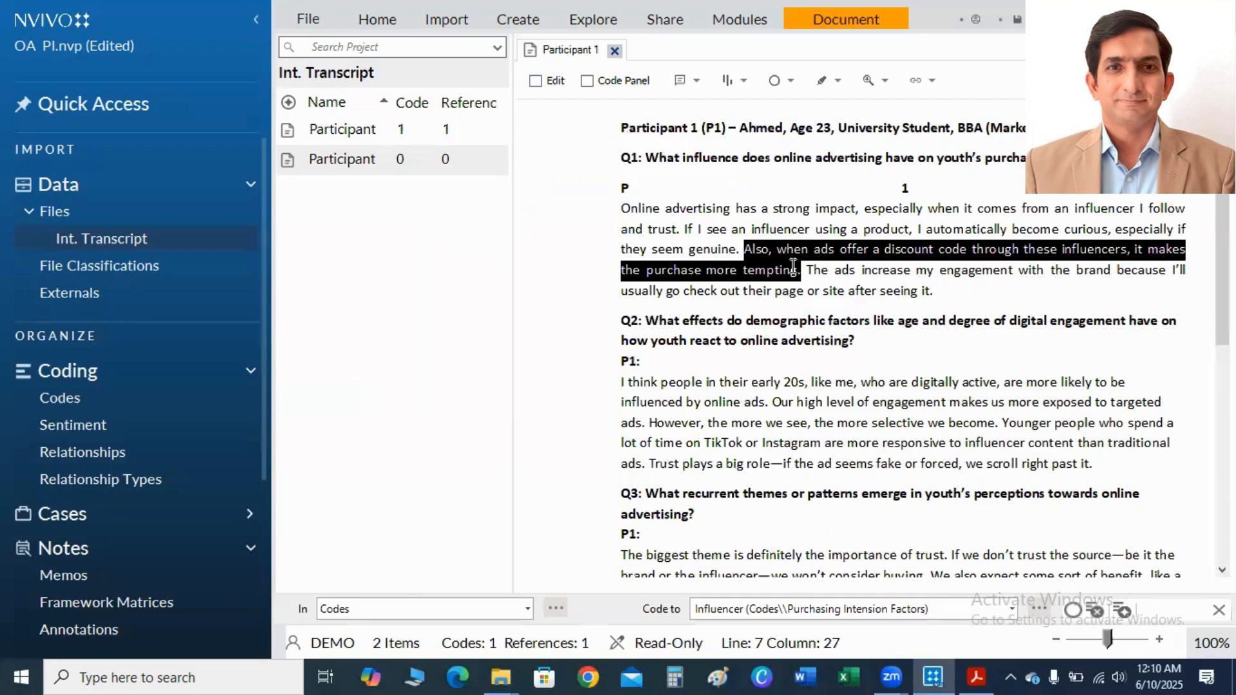
{"action": "right_click", "coordinate": [775, 263]}
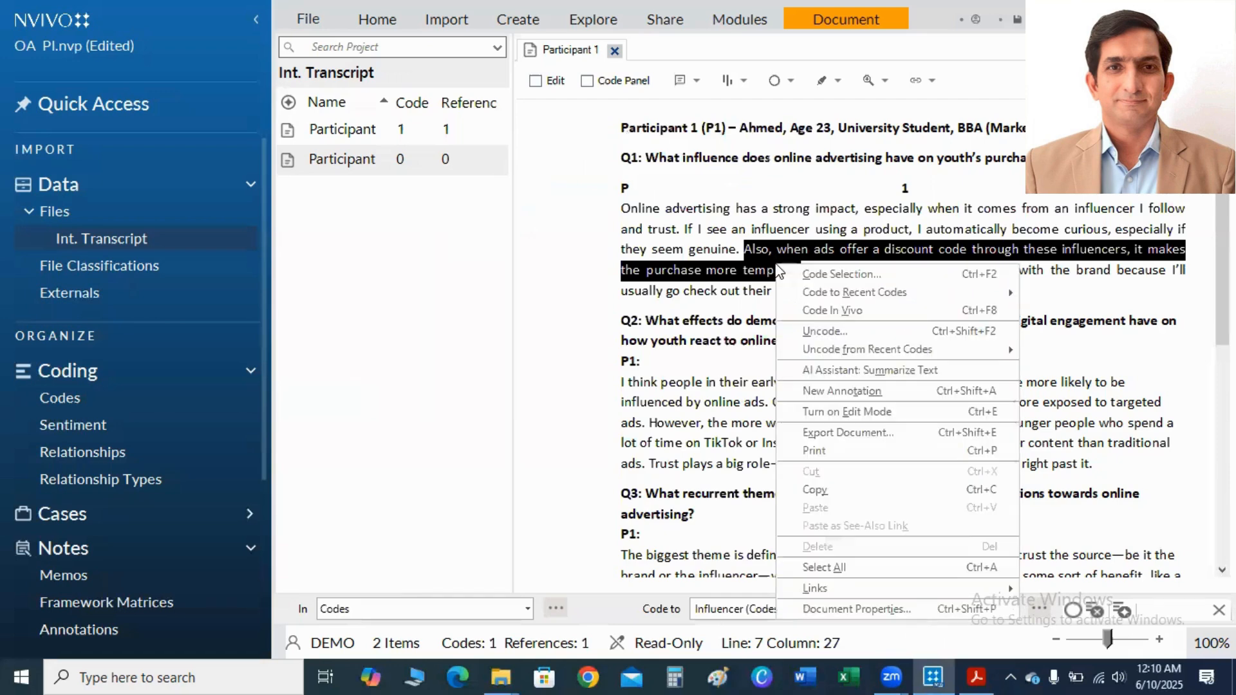
{"action": "left_click", "coordinate": [816, 275]}
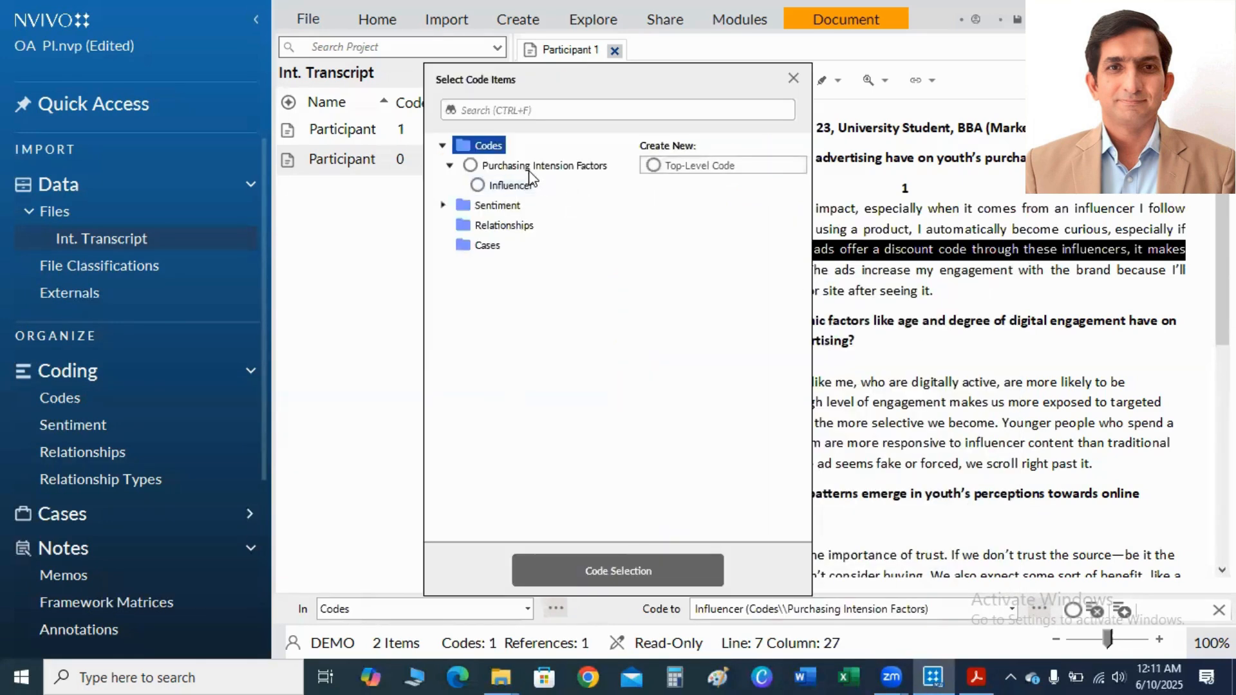
{"action": "left_click", "coordinate": [507, 168]}
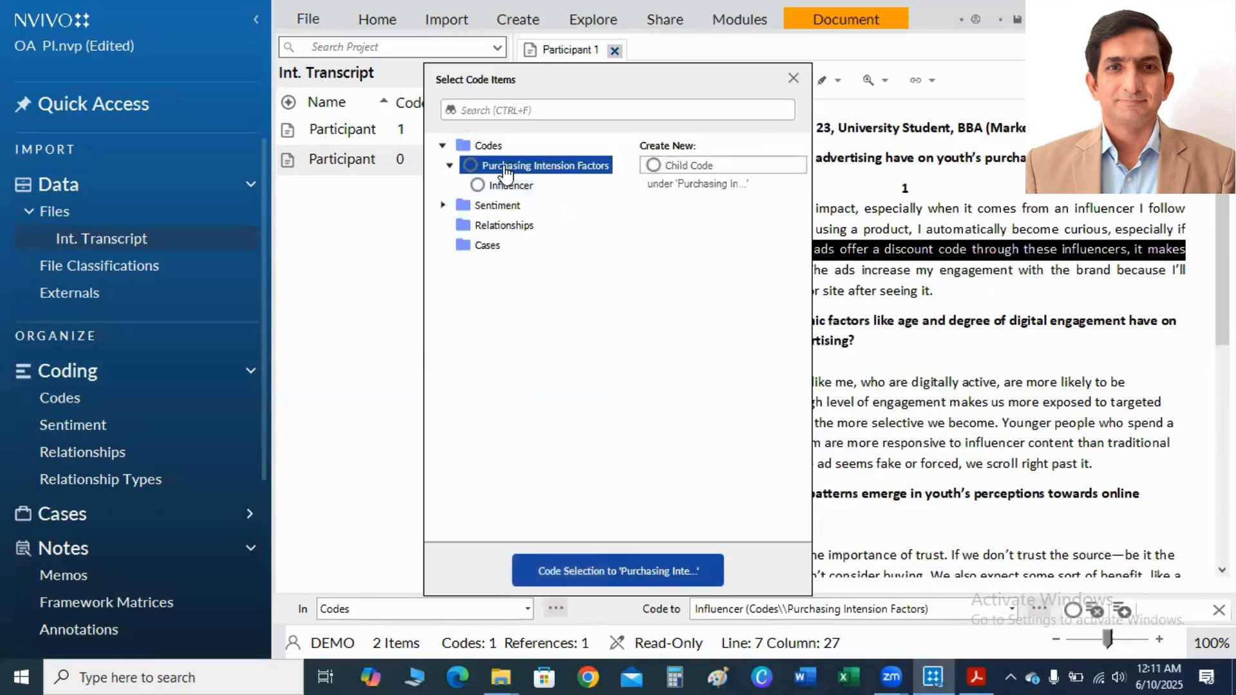
{"action": "left_click", "coordinate": [662, 165]}
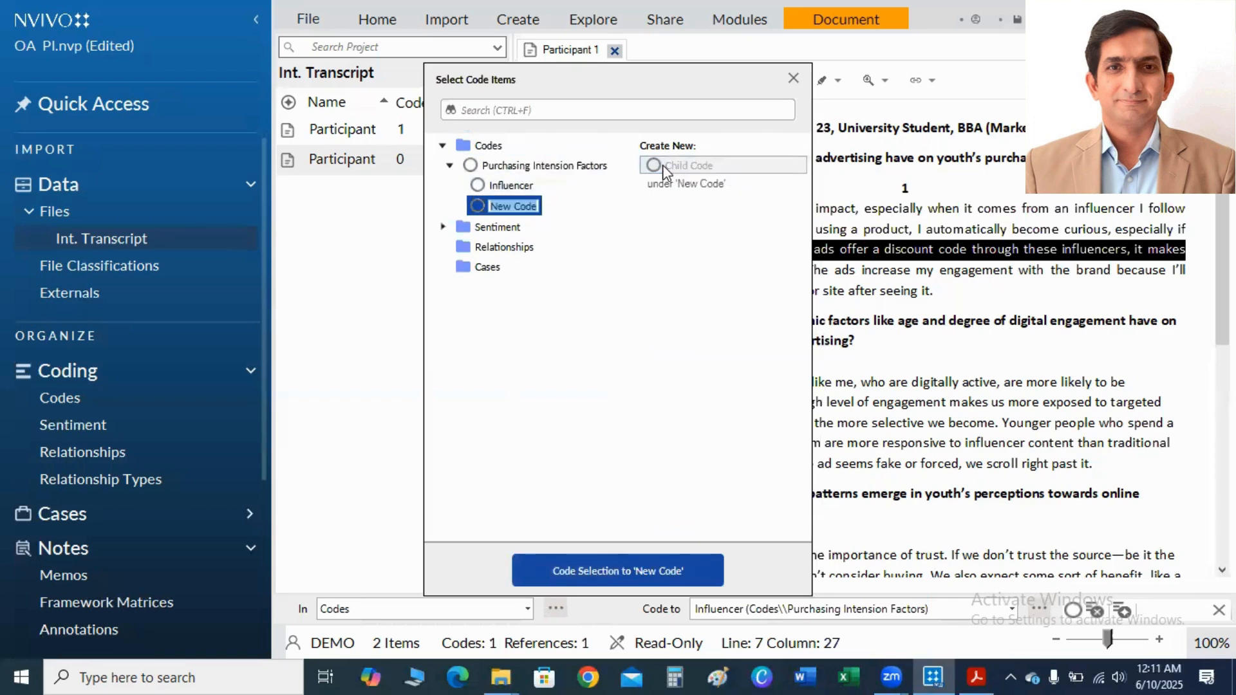
{"action": "type", "text": "Discoun"}
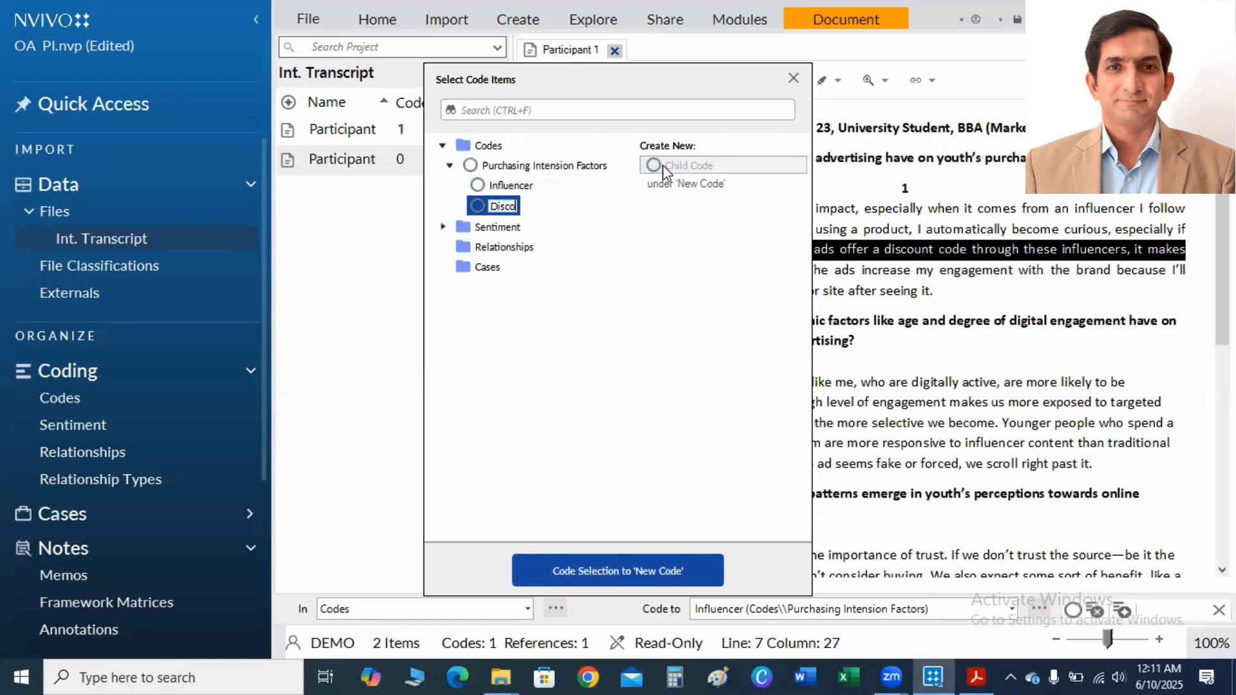
{"action": "type", "text": "t"}
{"action": "key", "text": "Return"}
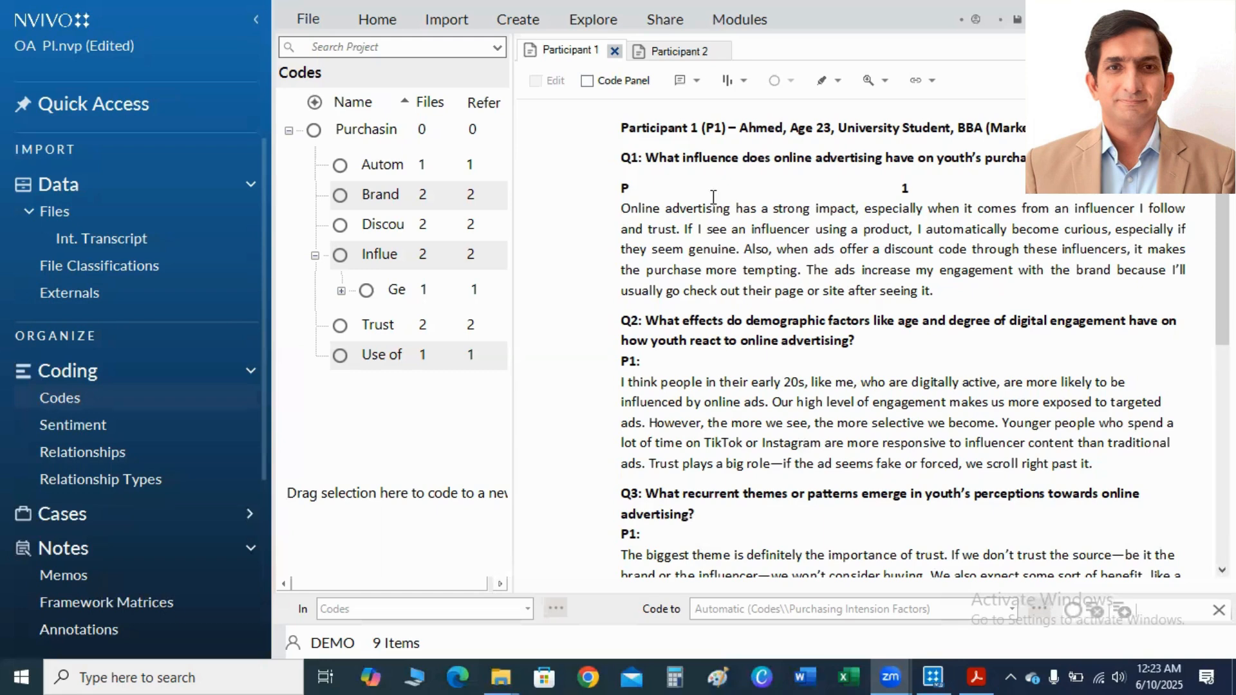
Create a new file classification named "IntV".
{"action": "left_click", "coordinate": [82, 278]}
{"action": "right_click", "coordinate": [82, 272]}
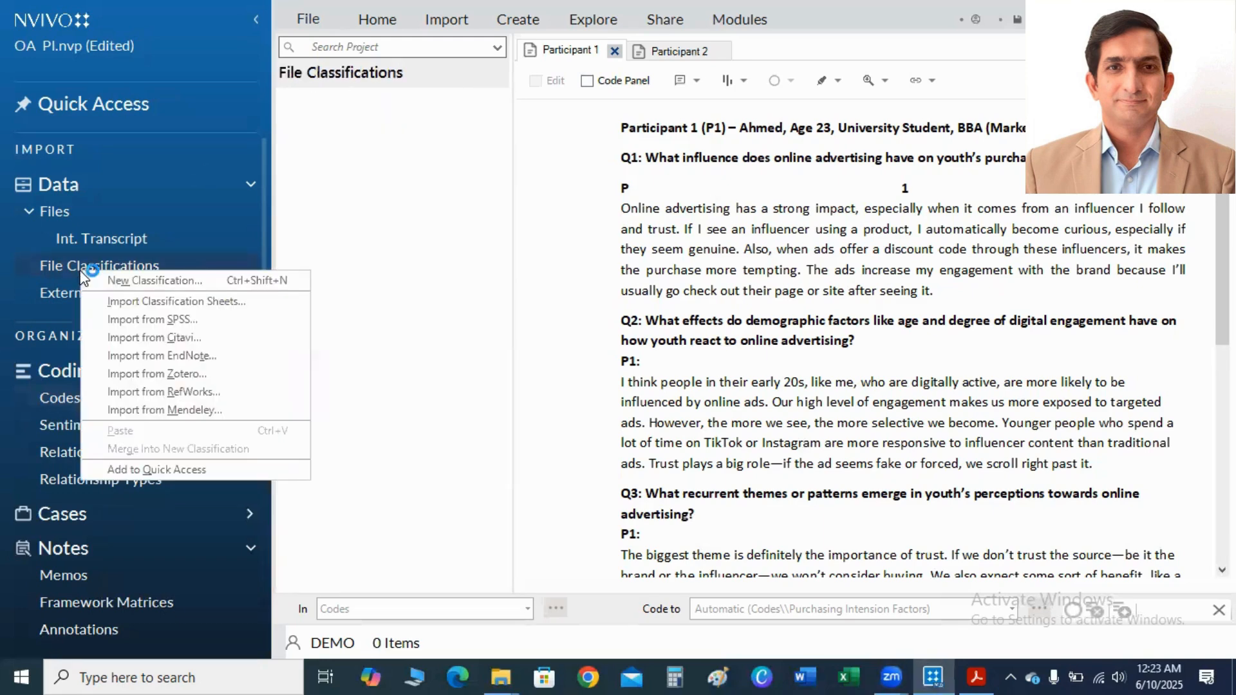
{"action": "left_click", "coordinate": [122, 282]}
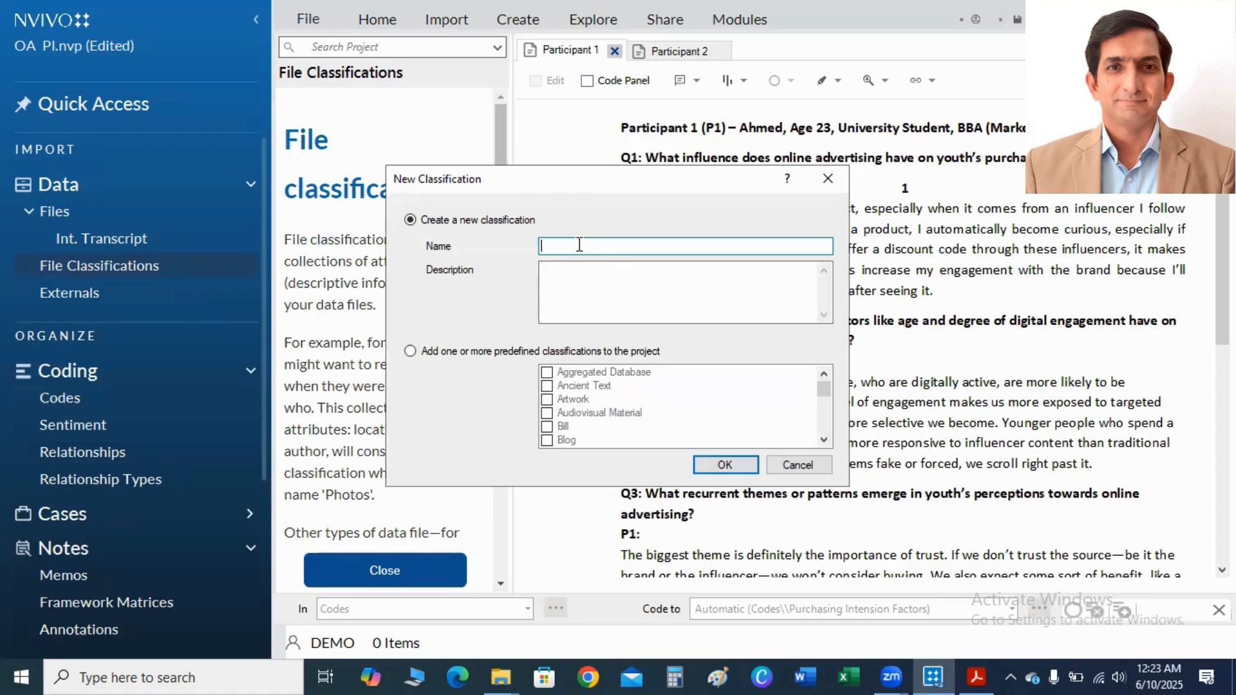
{"action": "type", "text": "IntV"}
{"action": "left_click", "coordinate": [720, 464]}
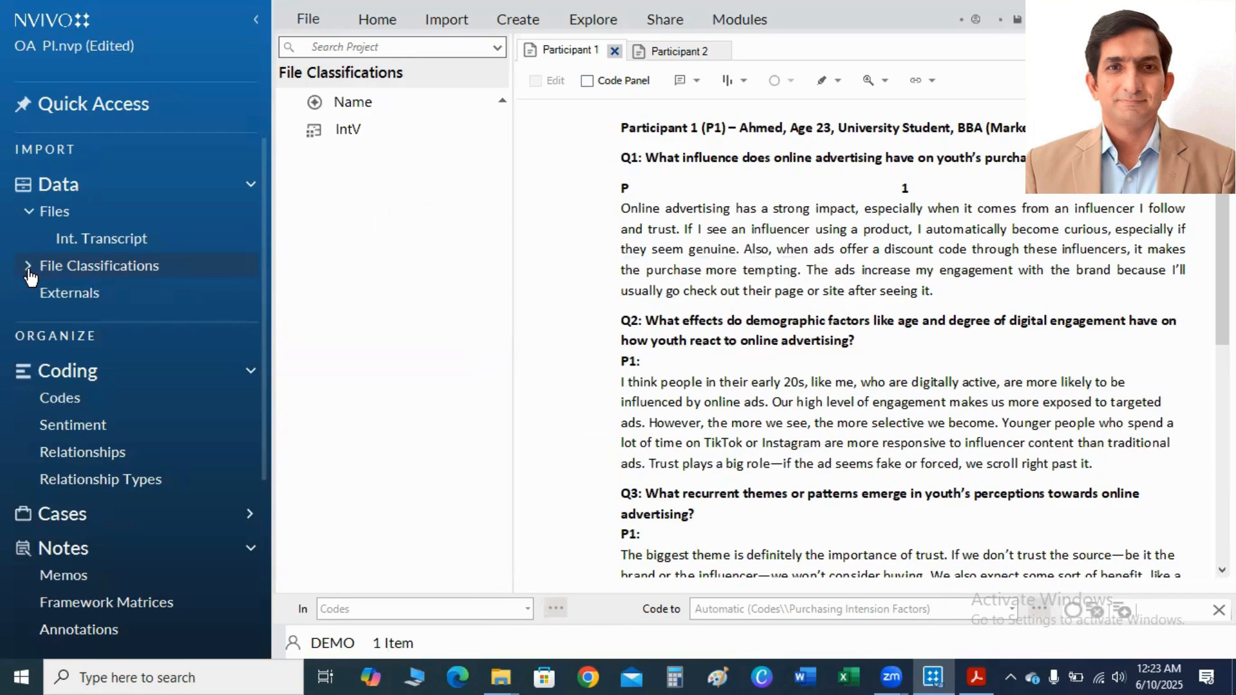
Assign the Participant 1 and Participant 2 transcripts to the IntV file classification and display its contents.
{"action": "left_click", "coordinate": [29, 266]}
{"action": "left_click", "coordinate": [74, 295]}
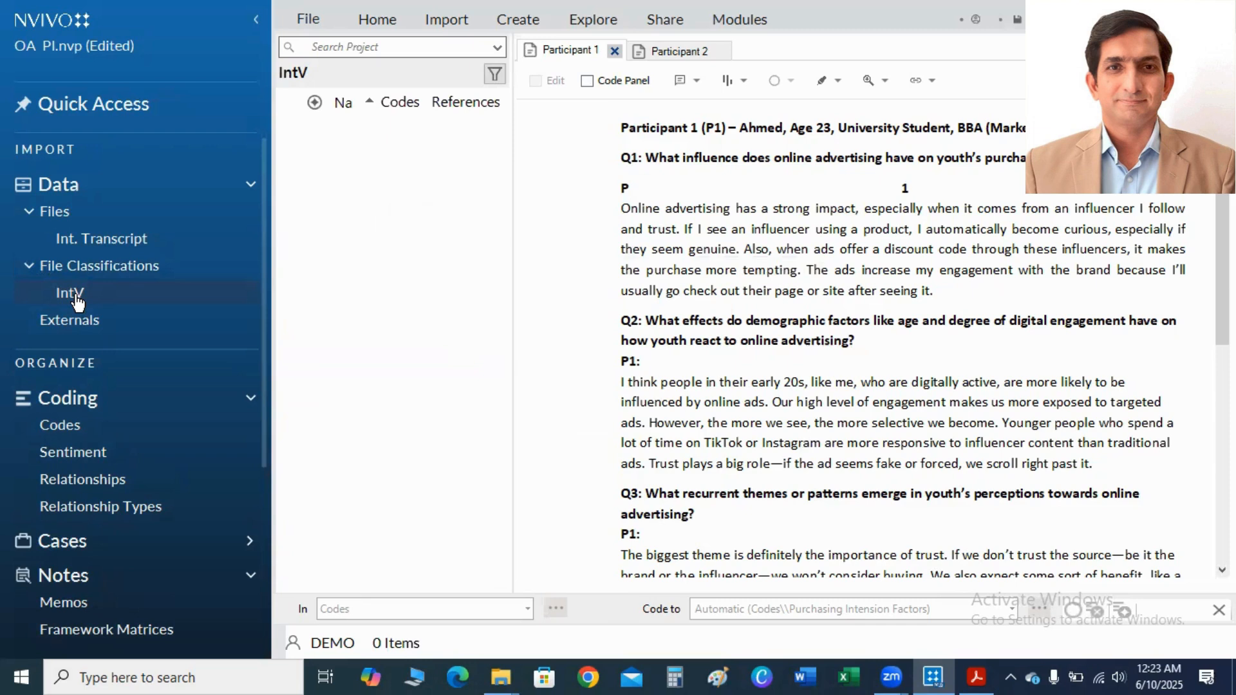
{"action": "left_click", "coordinate": [106, 242]}
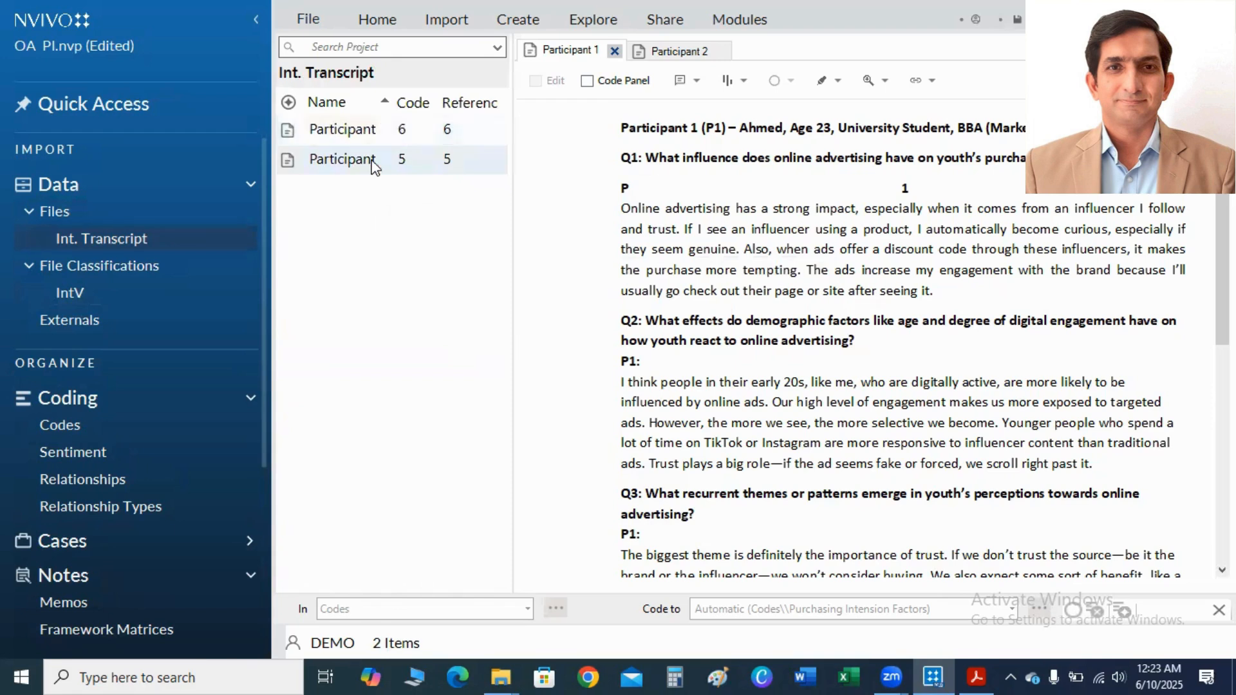
{"action": "left_click", "coordinate": [357, 125]}
{"action": "mouse_move", "coordinate": [357, 125]}
{"action": "left_mouse_down"}
{"action": "mouse_move", "coordinate": [347, 157]}
{"action": "mouse_move", "coordinate": [343, 142]}
{"action": "left_mouse_up"}
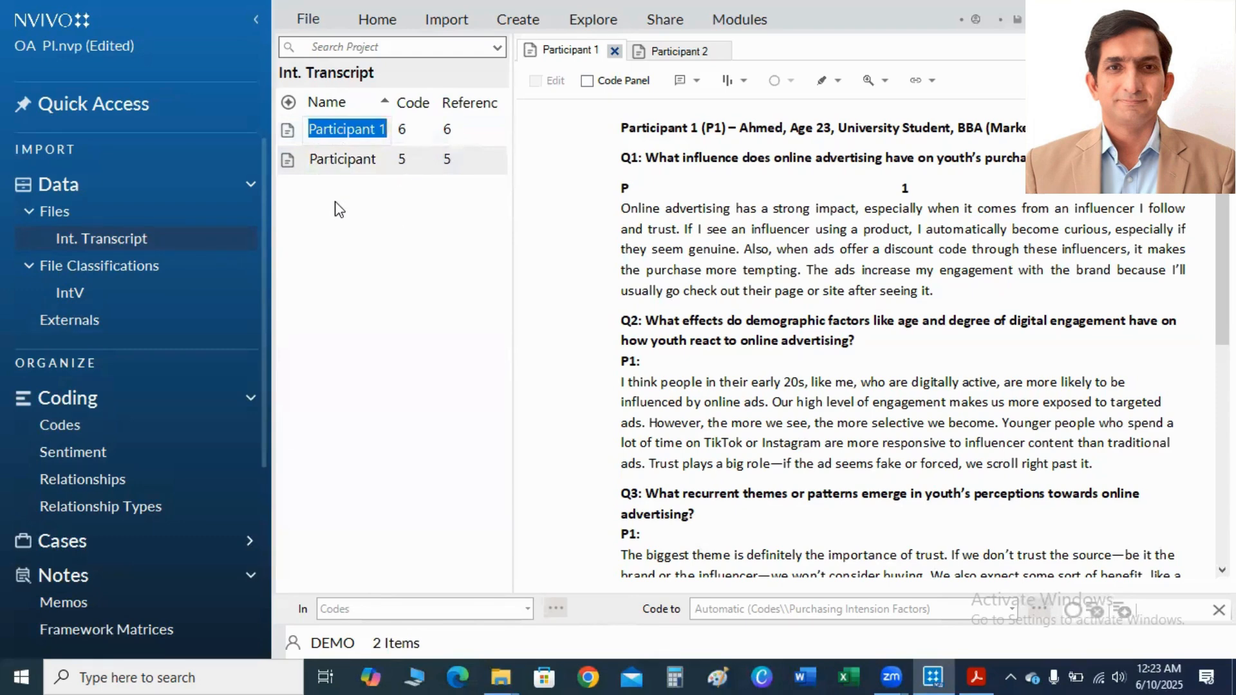
{"action": "left_click", "coordinate": [462, 142]}
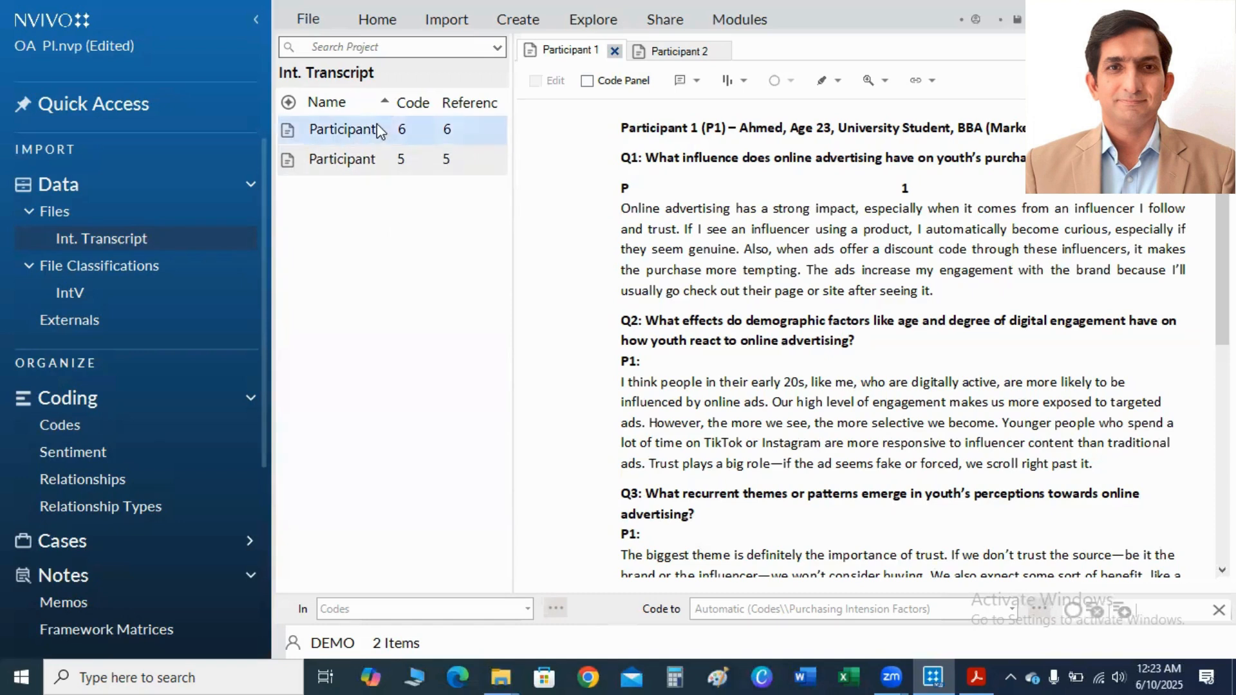
{"action": "left_click", "coordinate": [359, 159], "text": "ctrl"}
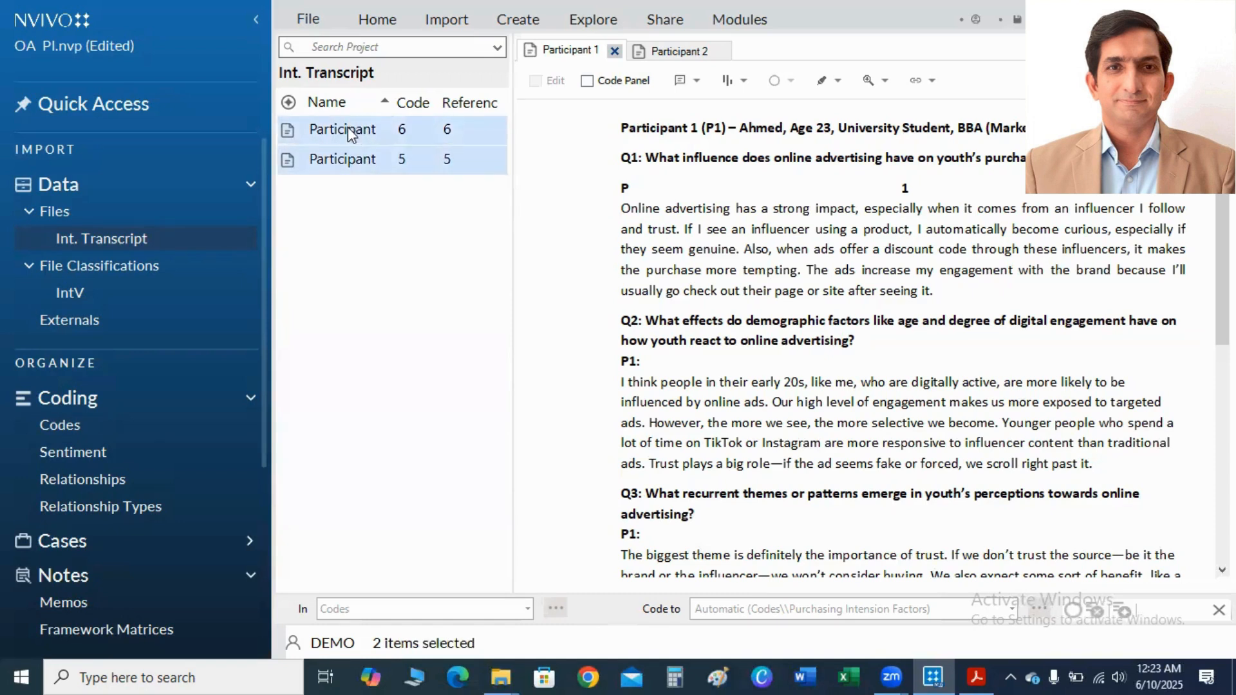
{"action": "left_click_drag", "start_coordinate": [347, 128], "coordinate": [234, 237]}
{"action": "left_click_drag", "start_coordinate": [78, 294], "coordinate": [79, 291]}
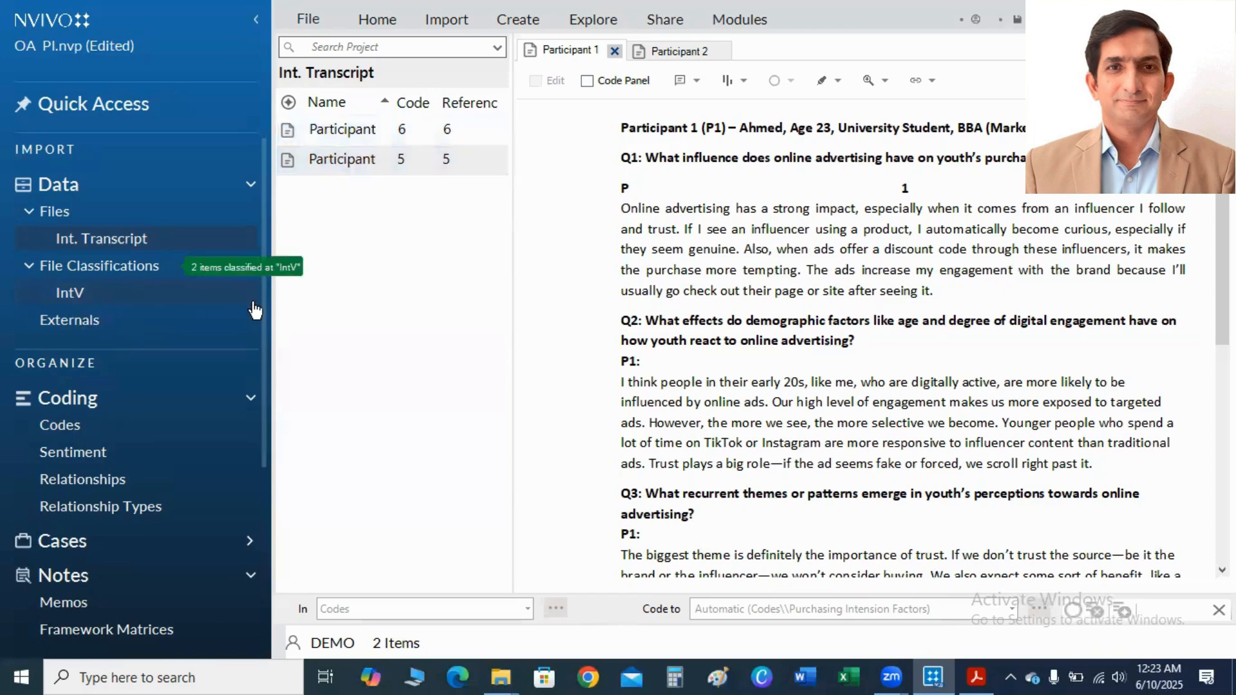
{"action": "left_click", "coordinate": [75, 296]}
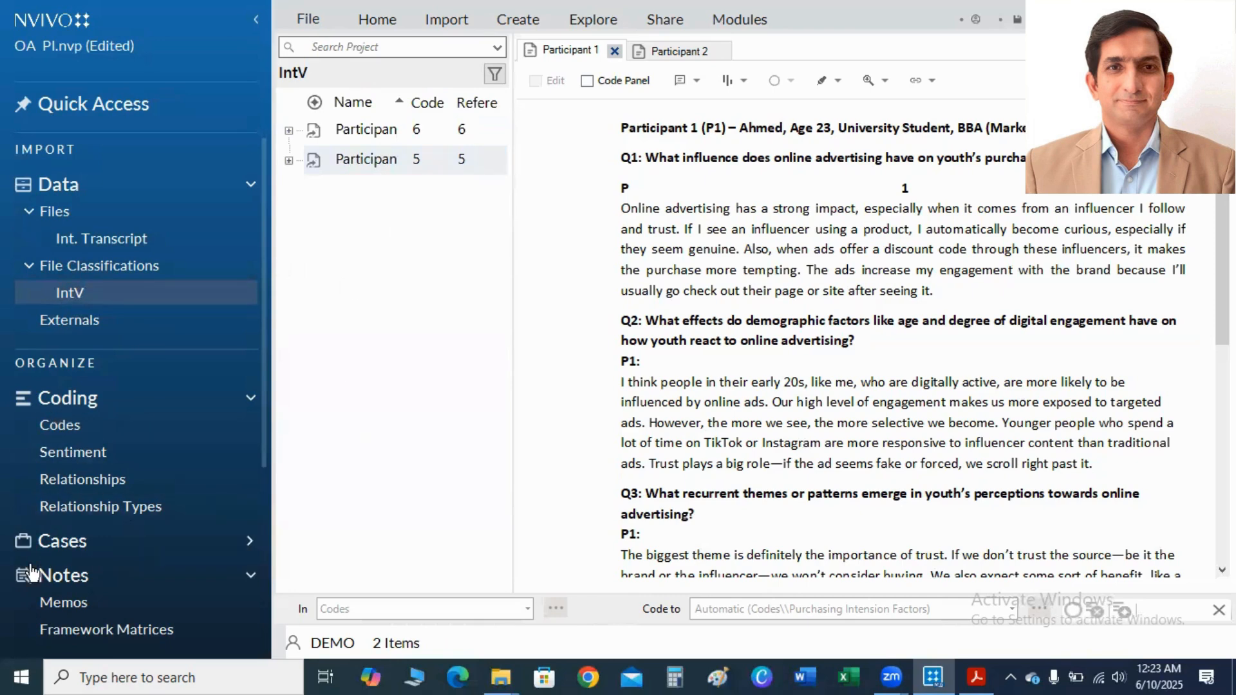
Create a new case classification named "ParT".
{"action": "left_click", "coordinate": [89, 550]}
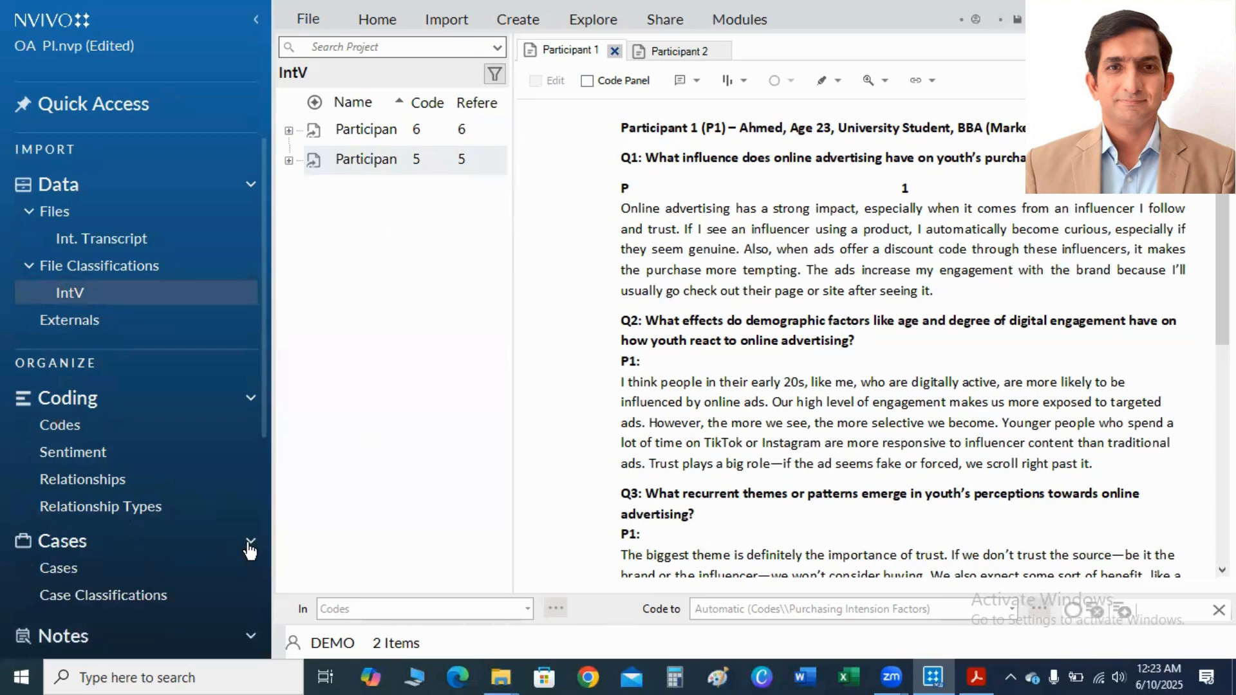
{"action": "right_click", "coordinate": [113, 601]}
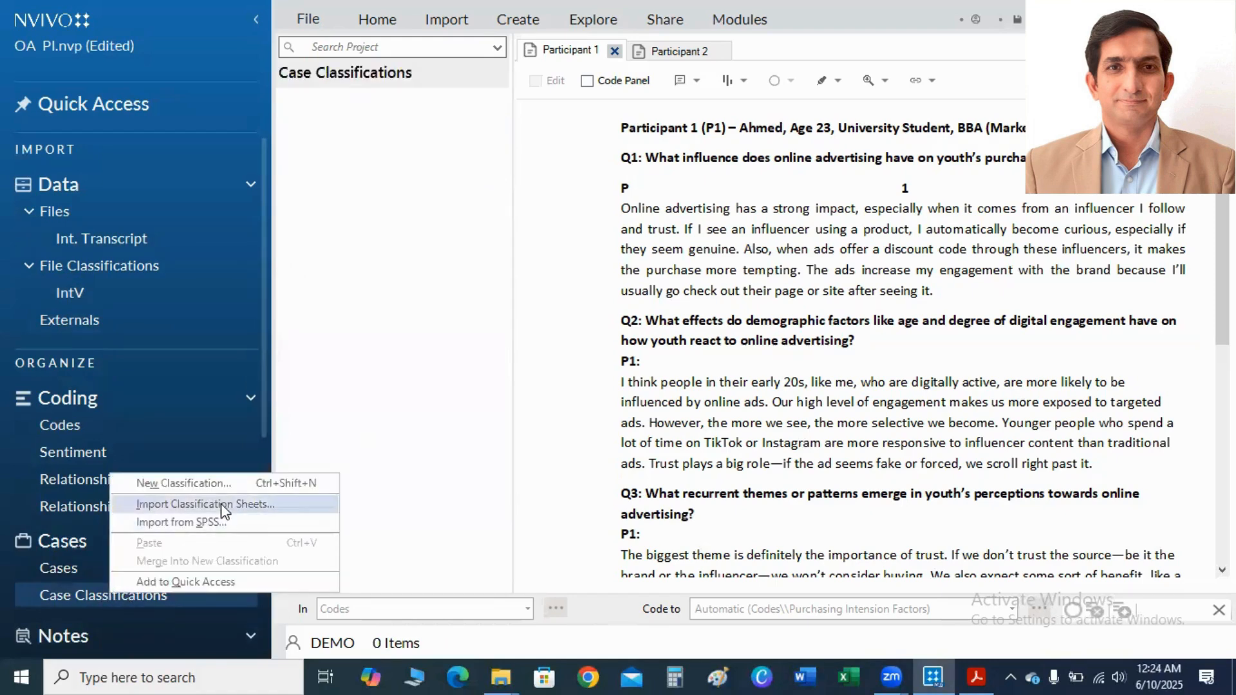
{"action": "left_click", "coordinate": [177, 486]}
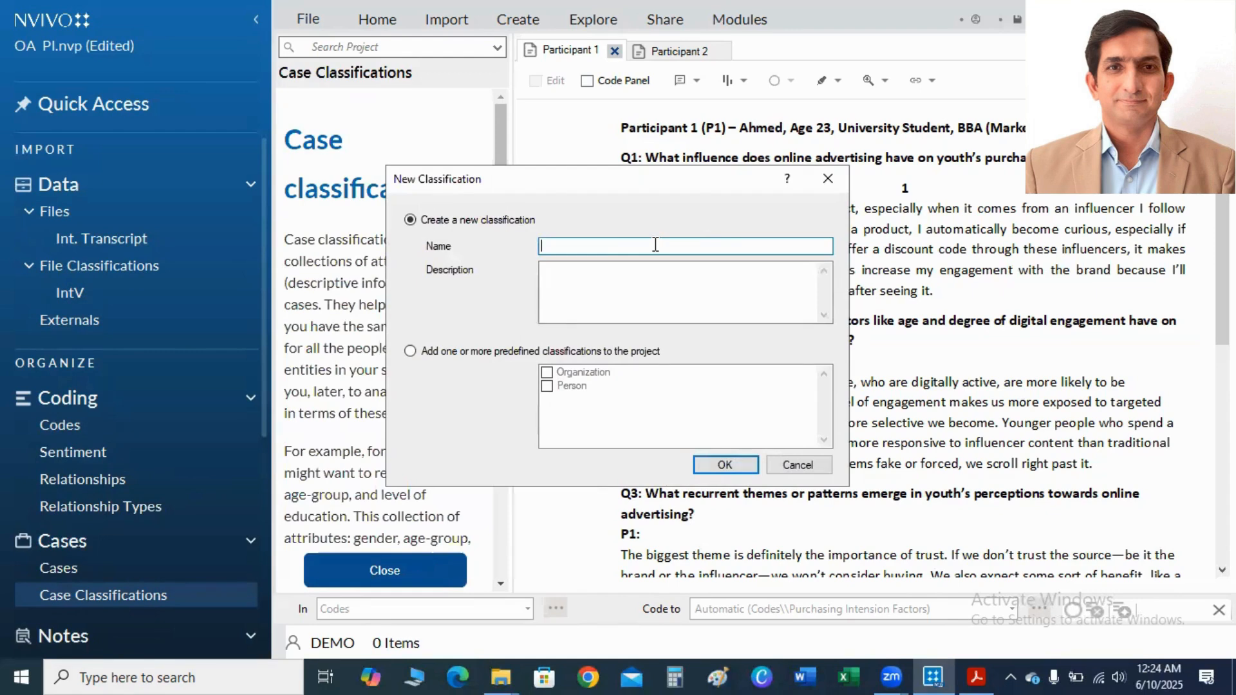
{"action": "type", "text": "ParT"}
{"action": "left_click", "coordinate": [704, 463]}
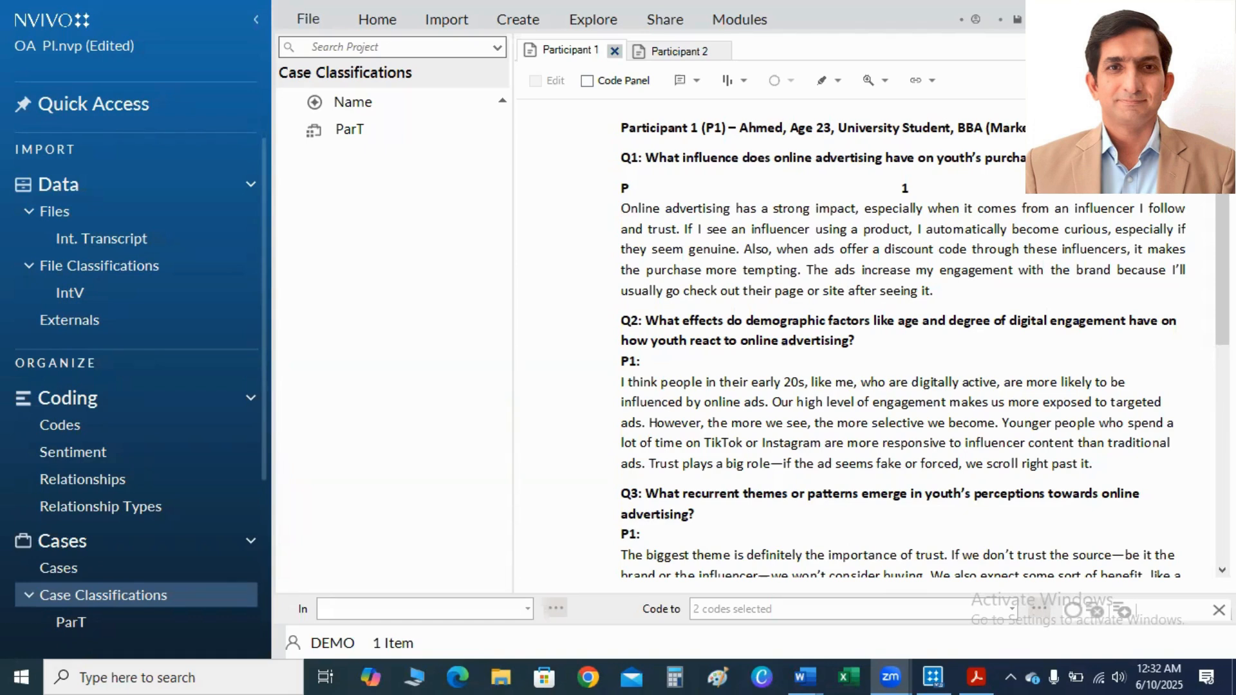
Add both participant transcripts from the Int. Transcript folder to the ParT case classification.
{"action": "left_click", "coordinate": [101, 242]}
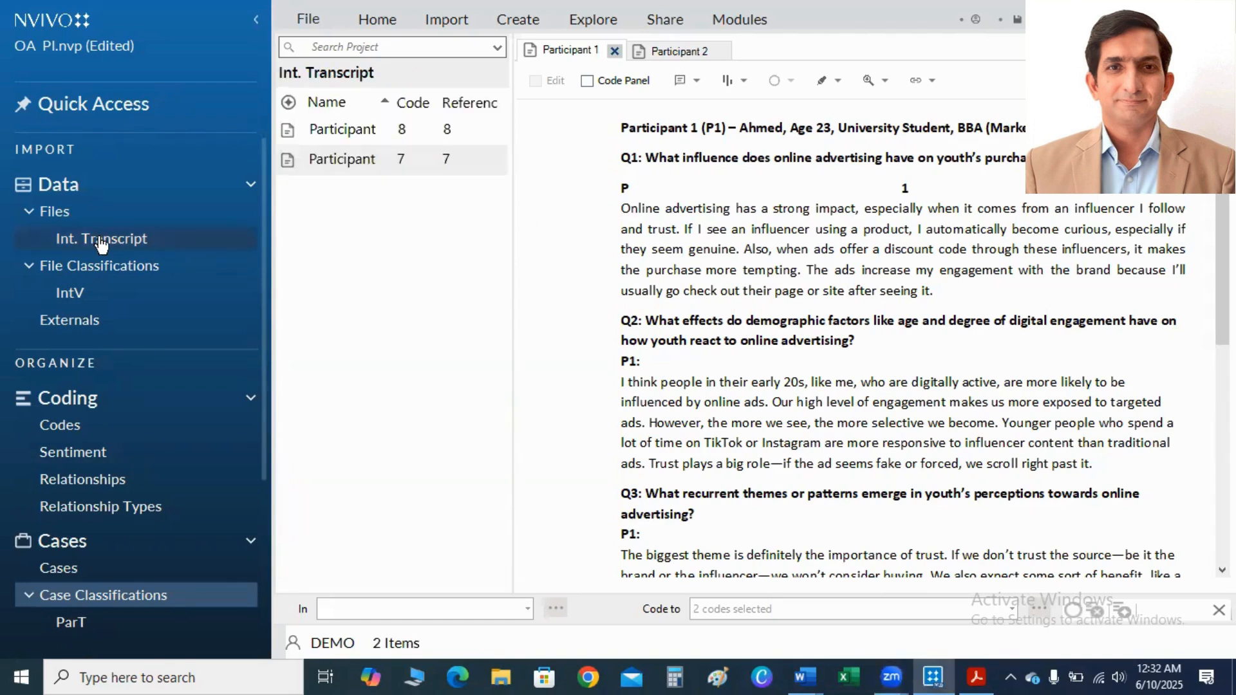
{"action": "left_click", "coordinate": [339, 134]}
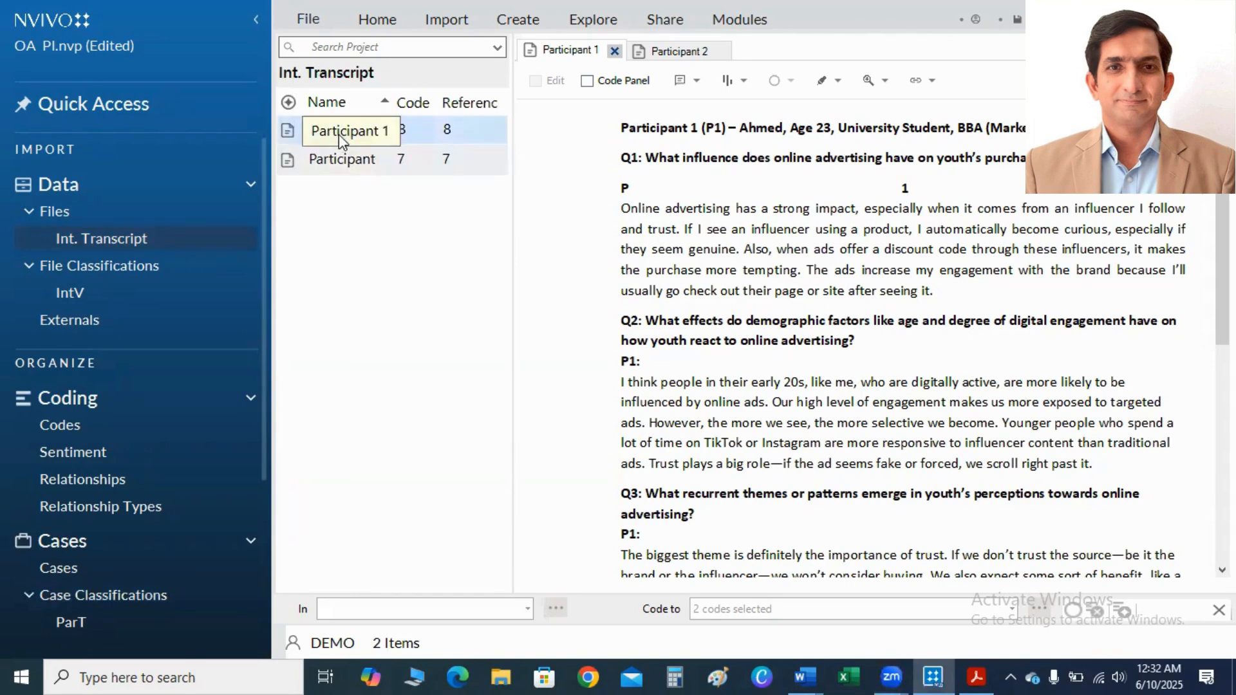
{"action": "left_click", "coordinate": [342, 161], "text": "ctrl"}
{"action": "left_click_drag", "start_coordinate": [341, 161], "coordinate": [68, 623]}
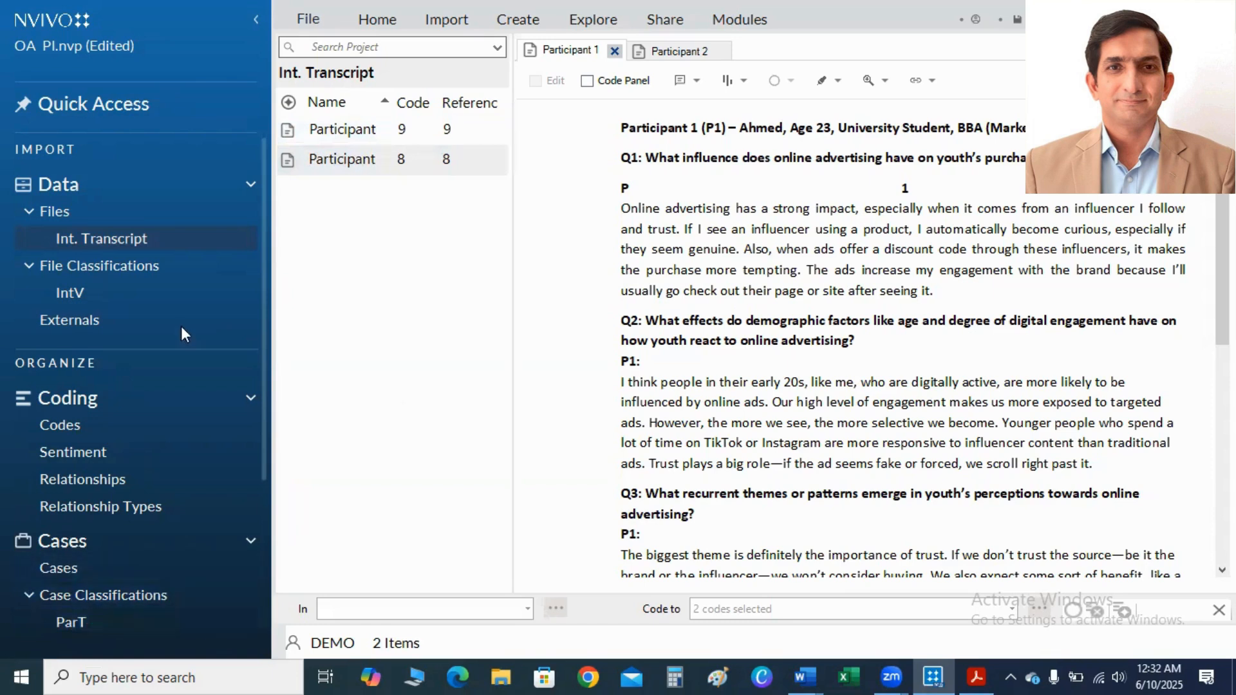
Start a new text attribute named "Names" for the IntV file classification.
{"action": "left_click", "coordinate": [92, 276]}
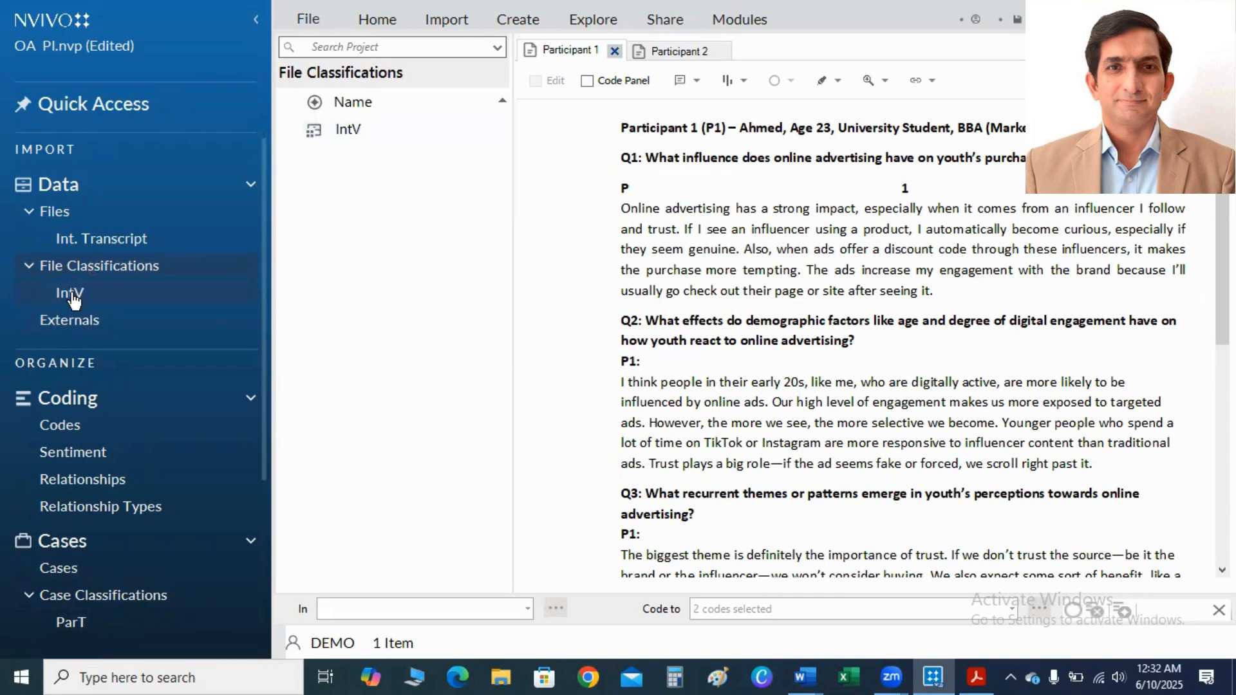
{"action": "left_click", "coordinate": [70, 294]}
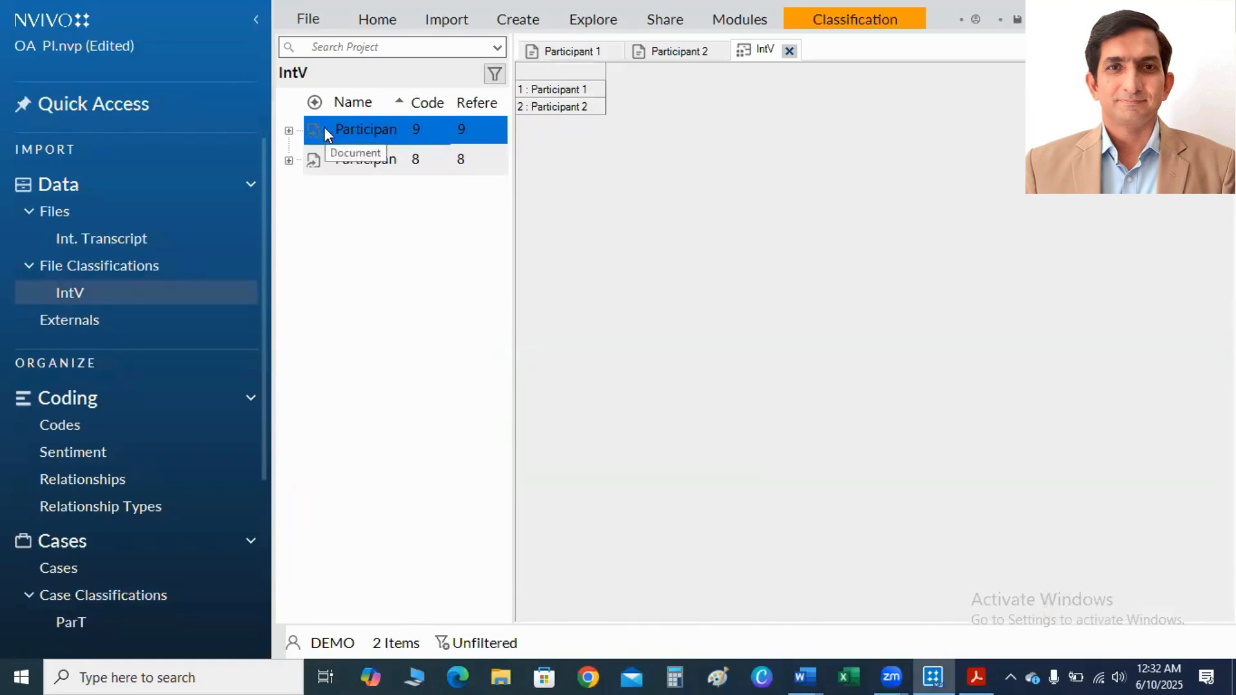
{"action": "right_click", "coordinate": [343, 132]}
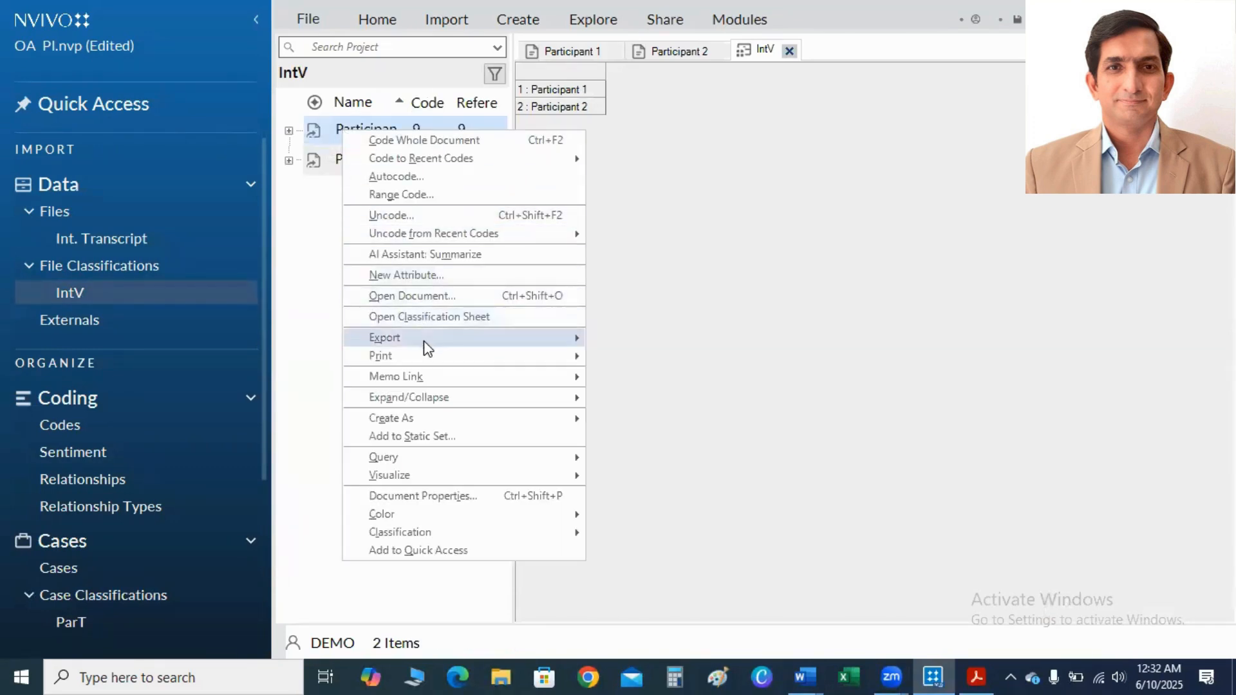
{"action": "left_click", "coordinate": [406, 275]}
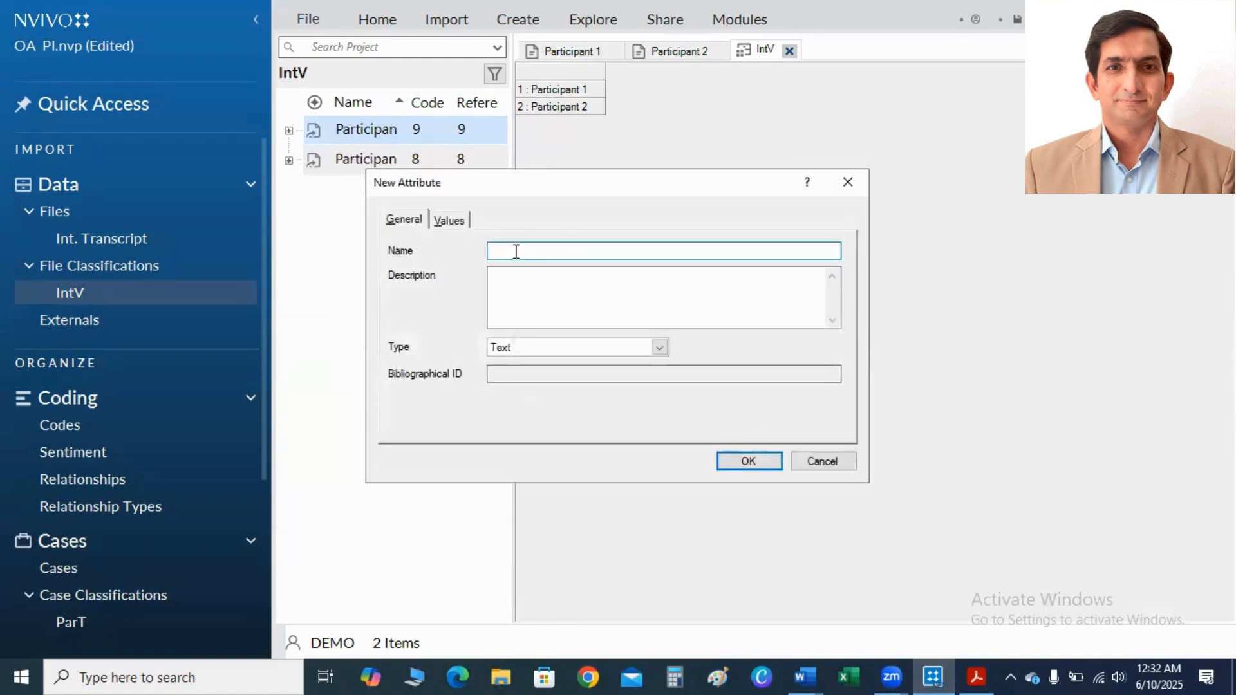
{"action": "type", "text": "Names"}
Add both participants' first names as values of the IntV Names attribute, saving the project when reminded, and create the attribute.
{"action": "left_click", "coordinate": [458, 222]}
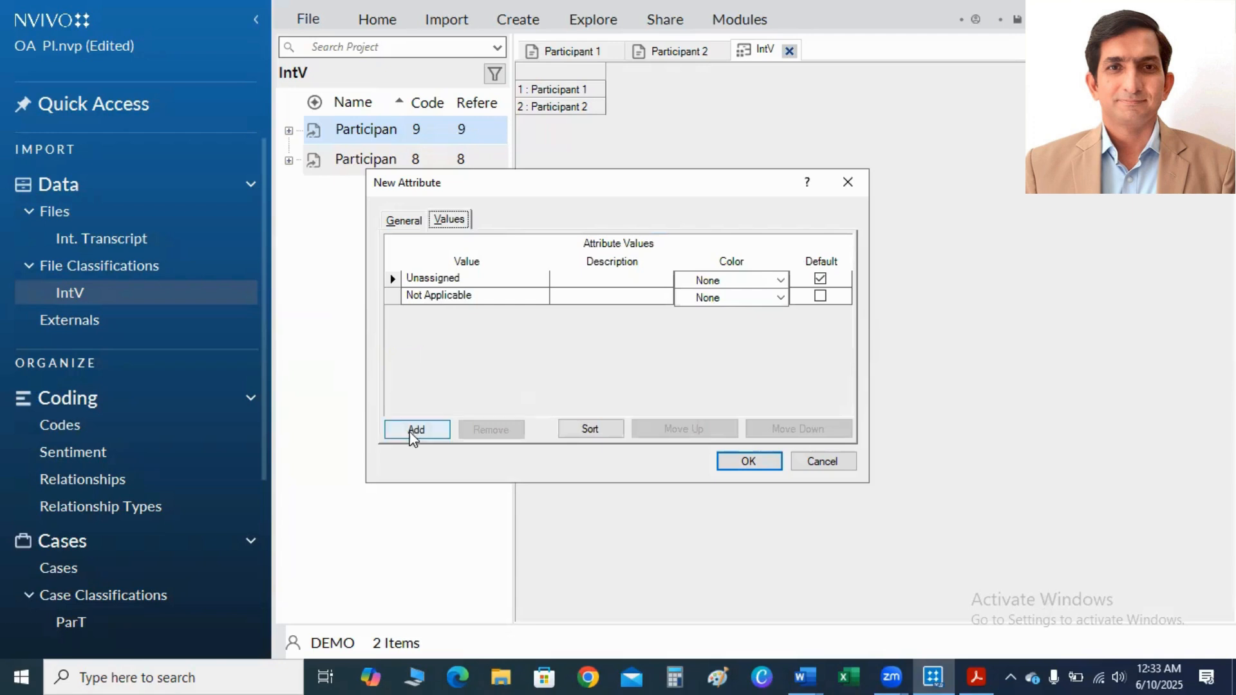
{"action": "left_click", "coordinate": [414, 431]}
{"action": "type", "text": "Ahmed"}
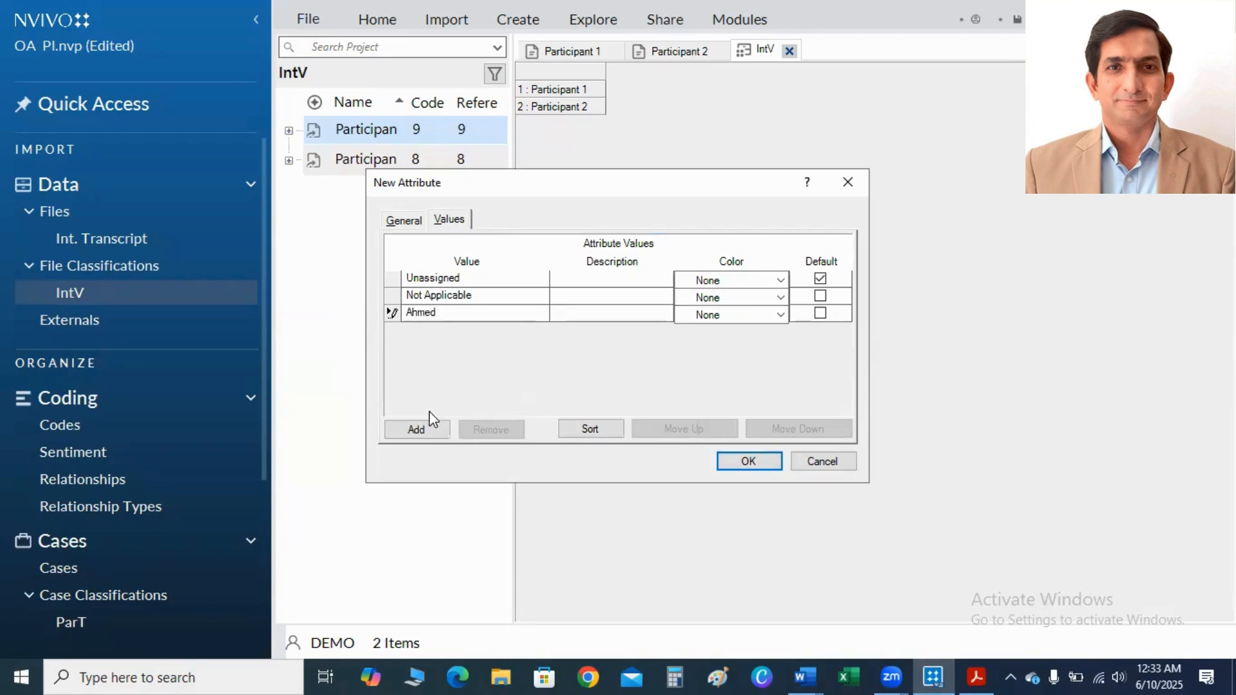
{"action": "left_click", "coordinate": [422, 424]}
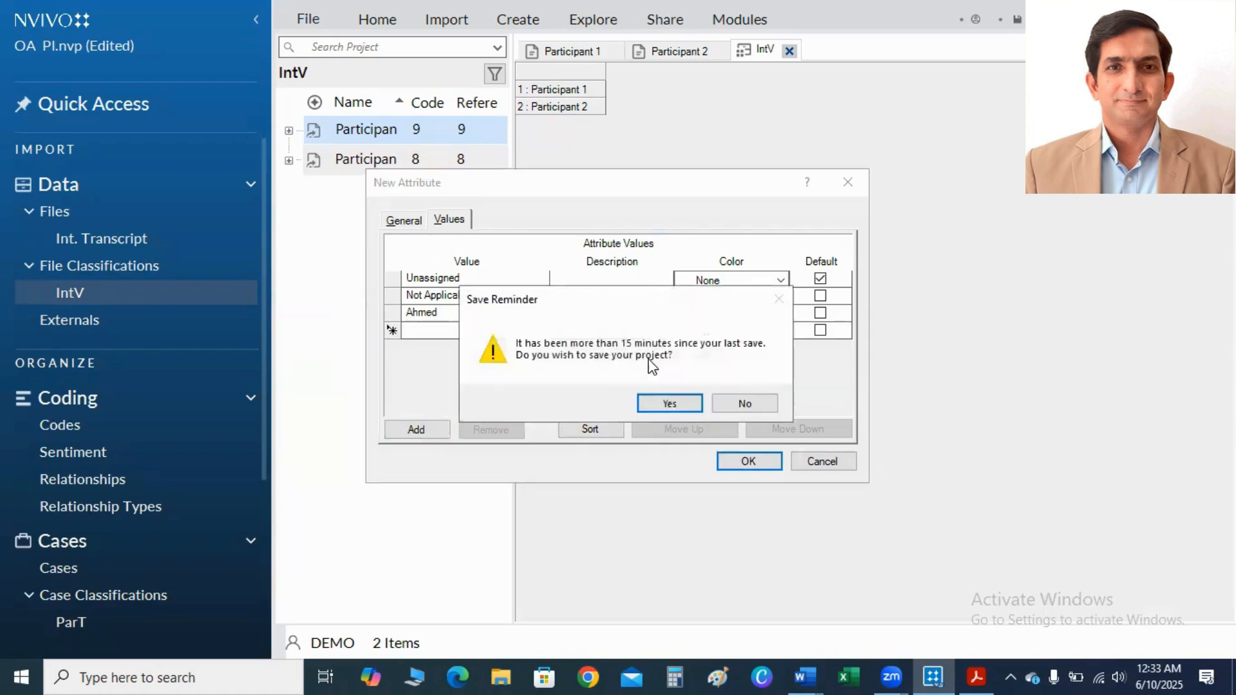
{"action": "left_click", "coordinate": [669, 403]}
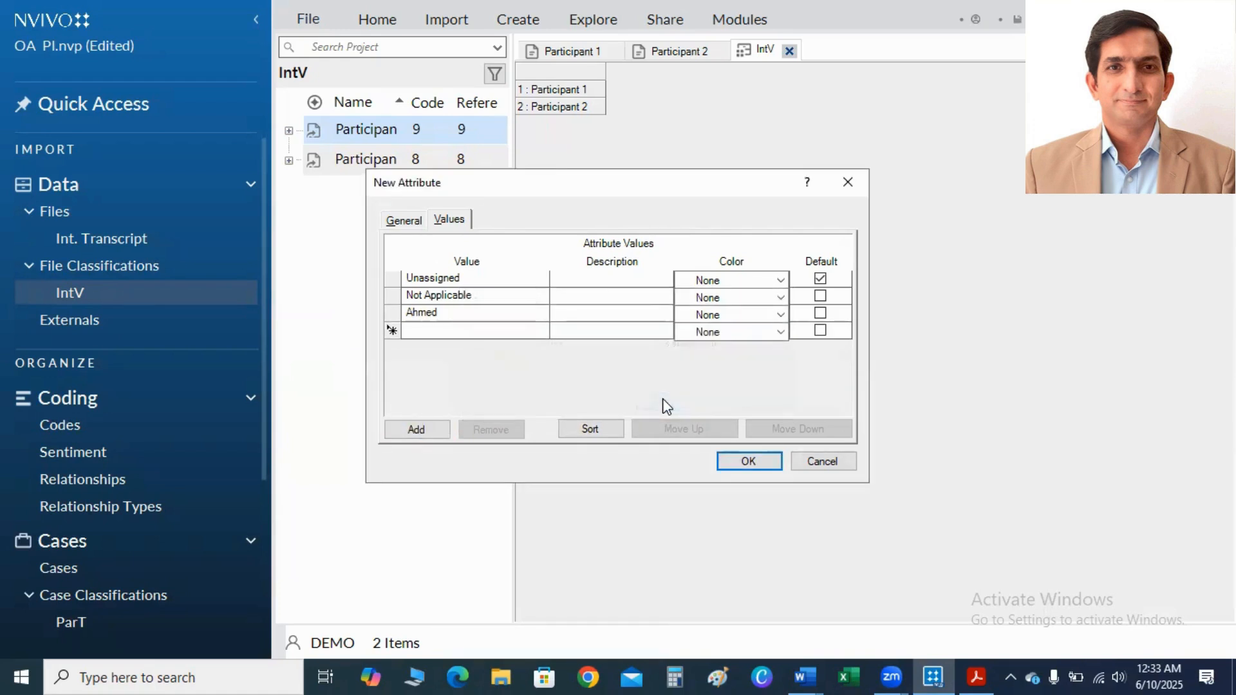
{"action": "type", "text": "Hassan"}
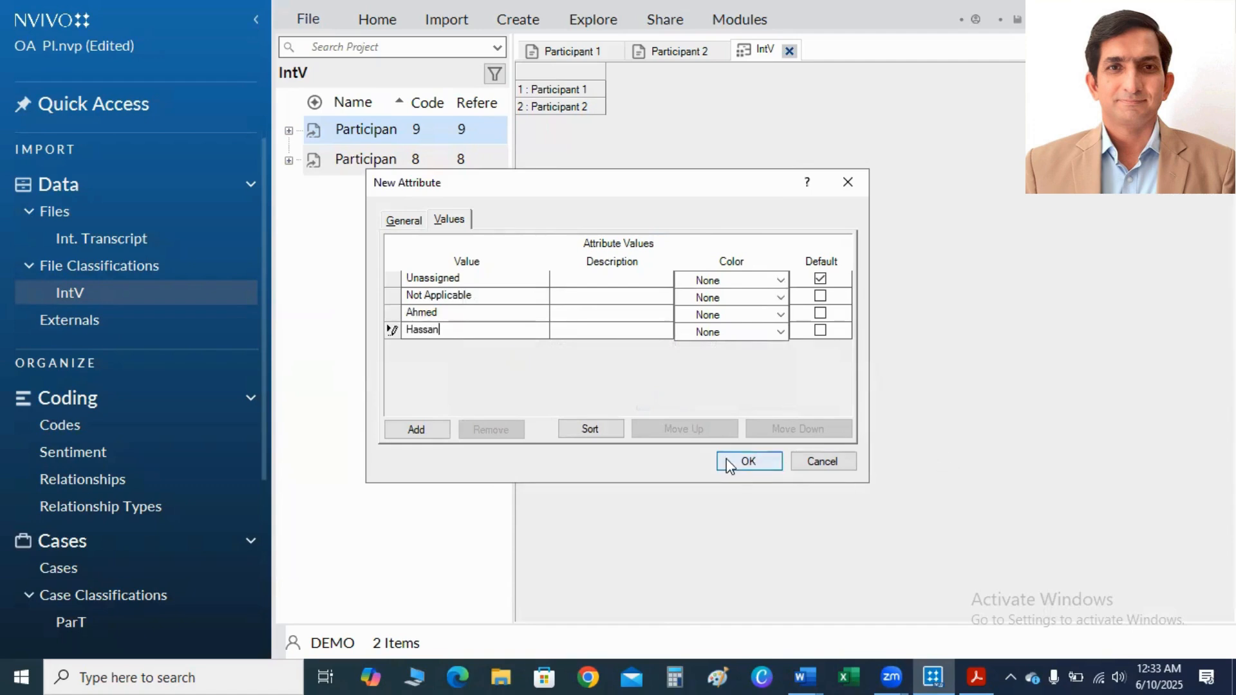
{"action": "left_click", "coordinate": [746, 461]}
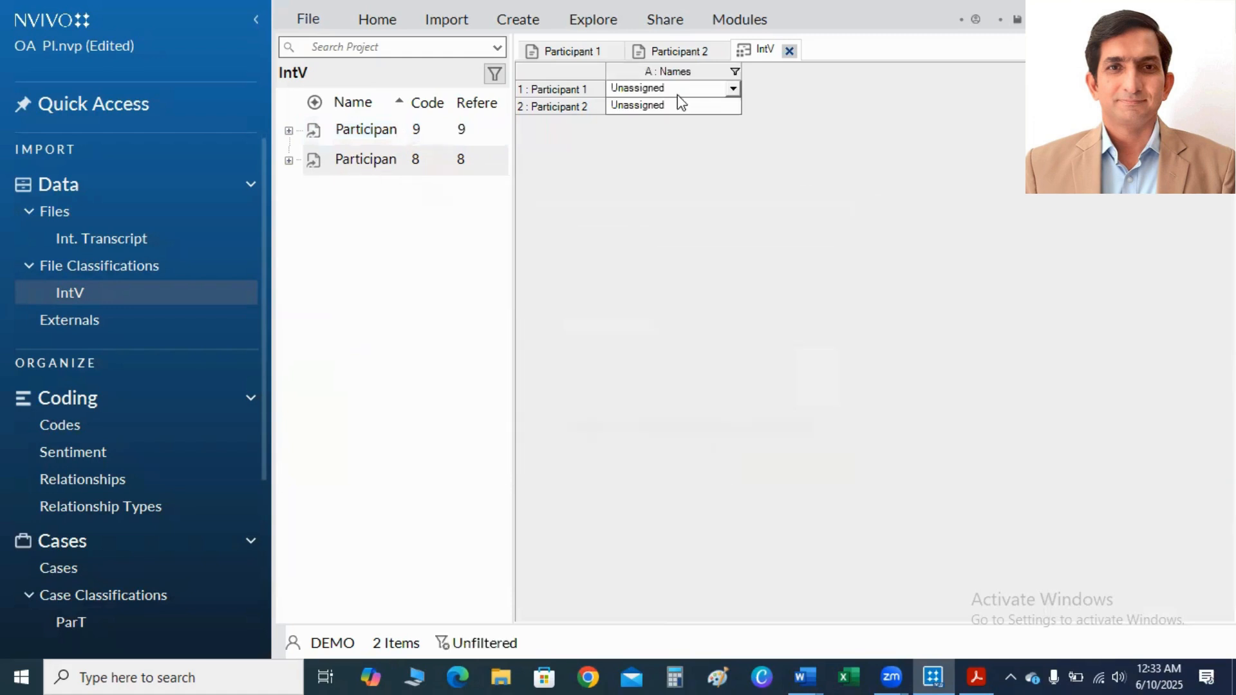
Assign each participant's own first name in the Names column of the IntV classification sheet for Participant 1 and Participant 2.
{"action": "left_click", "coordinate": [733, 90]}
{"action": "left_click", "coordinate": [734, 93]}
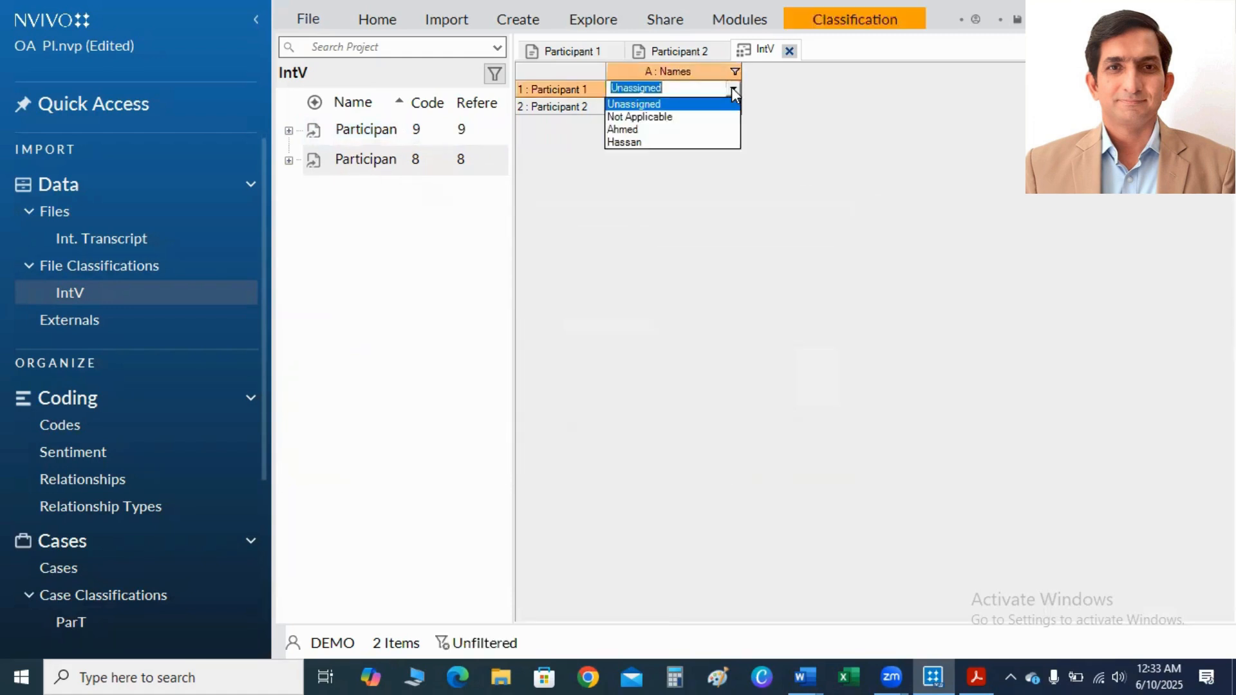
{"action": "left_click", "coordinate": [676, 128]}
{"action": "left_click", "coordinate": [734, 107]}
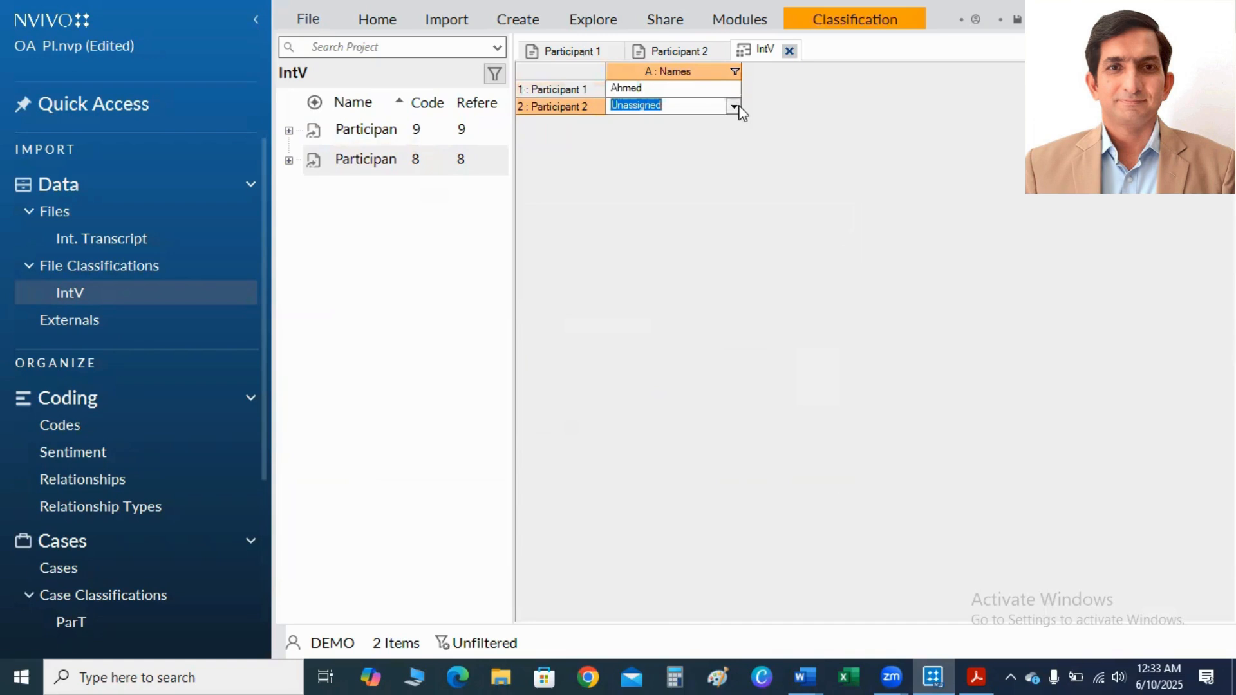
{"action": "left_click", "coordinate": [734, 107]}
{"action": "left_click", "coordinate": [674, 160]}
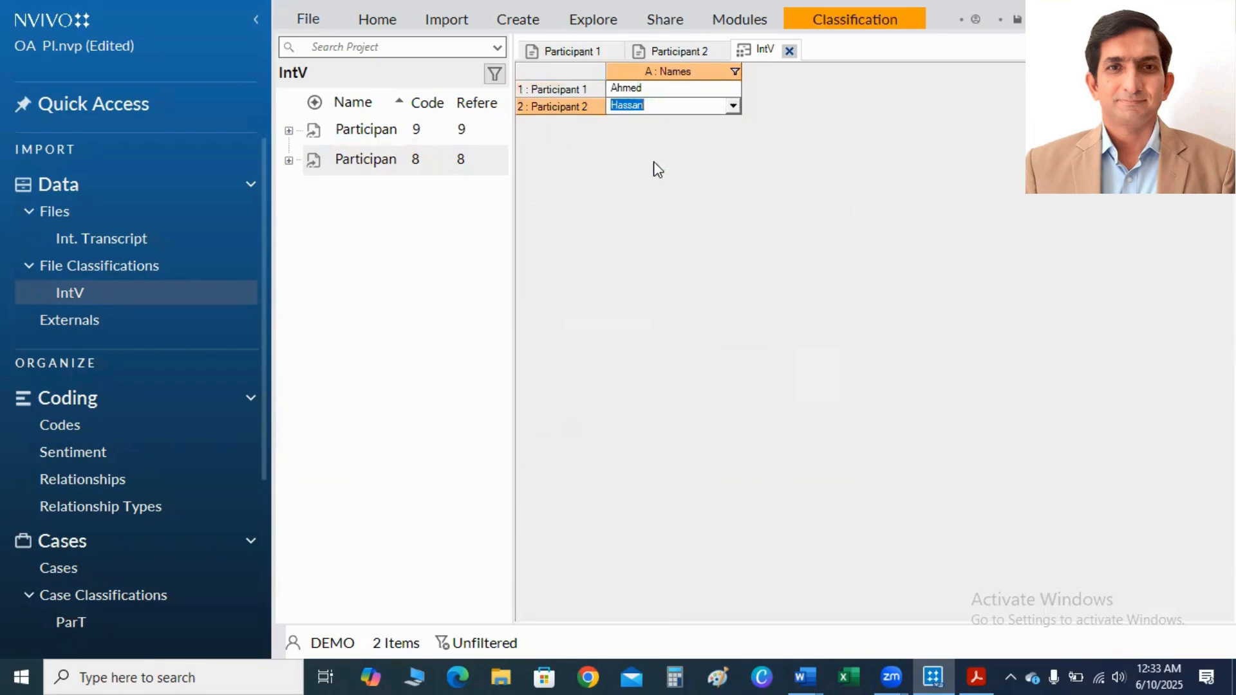
Start another text attribute named "Location" for the IntV file classification.
{"action": "right_click", "coordinate": [359, 132]}
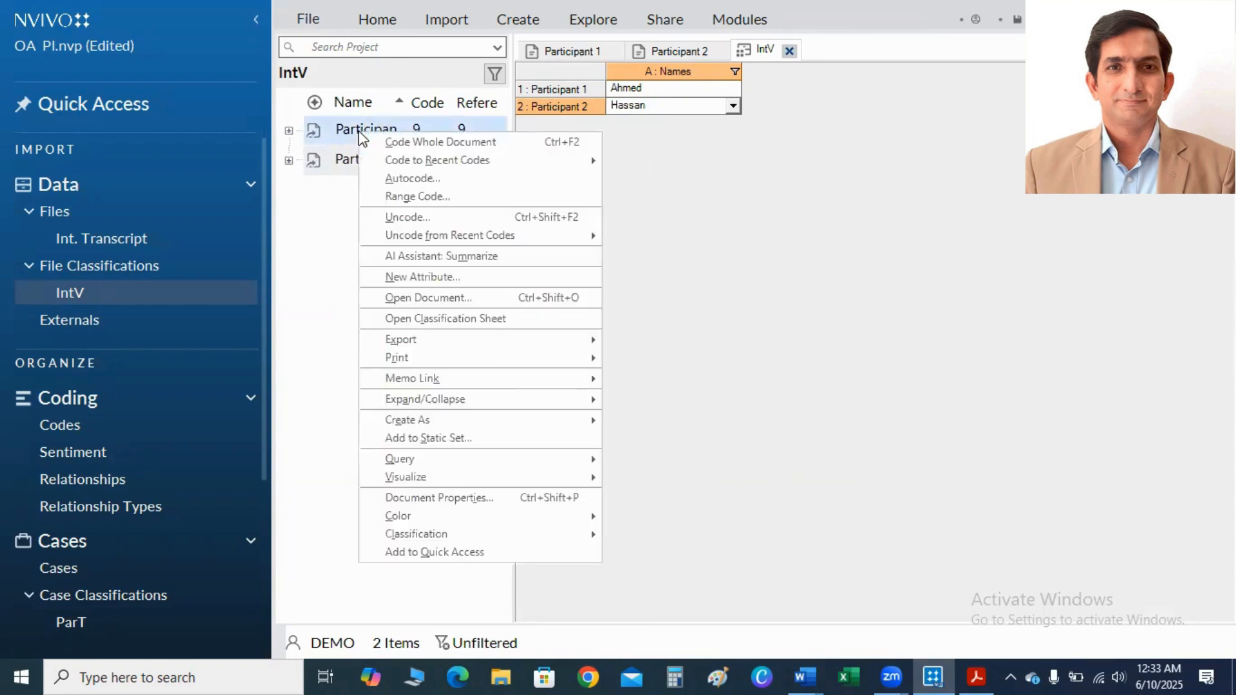
{"action": "left_click", "coordinate": [411, 278]}
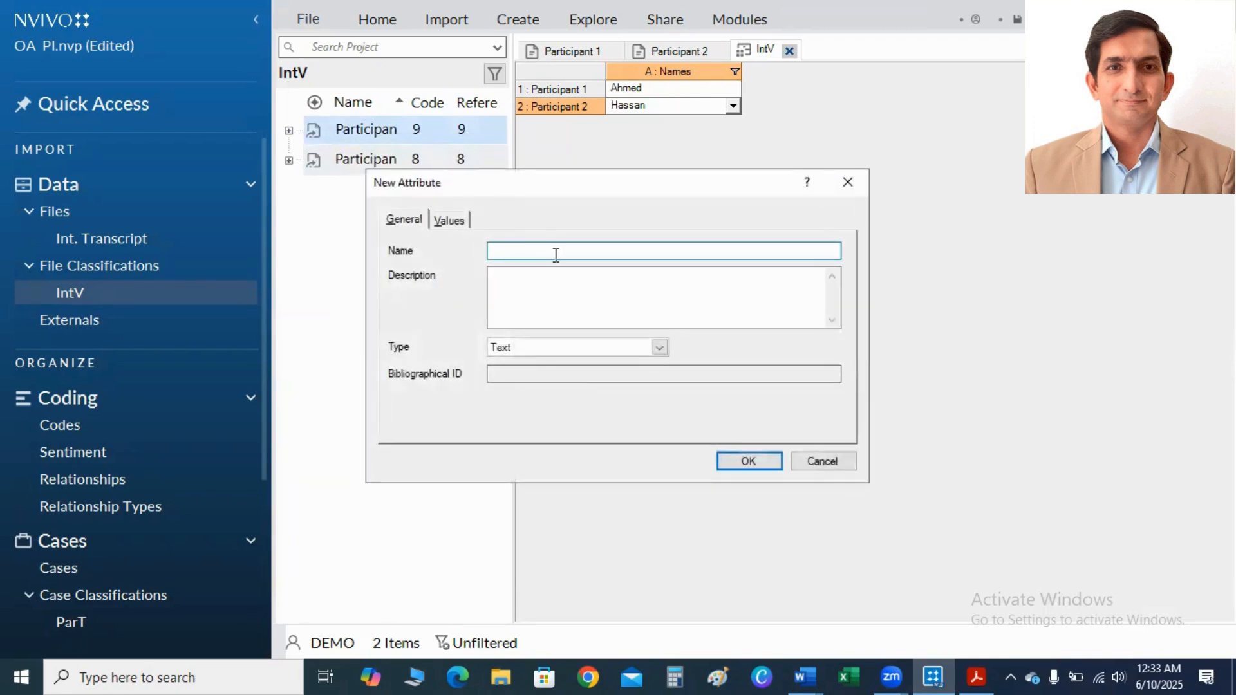
{"action": "type", "text": "Lpc"}
{"action": "key", "text": "BackSpace"}
{"action": "key", "text": "BackSpace"}
{"action": "type", "text": "ocation"}
Add KHI and LHR as values of the Location attribute and create it.
{"action": "left_click", "coordinate": [444, 222]}
{"action": "left_click", "coordinate": [419, 431]}
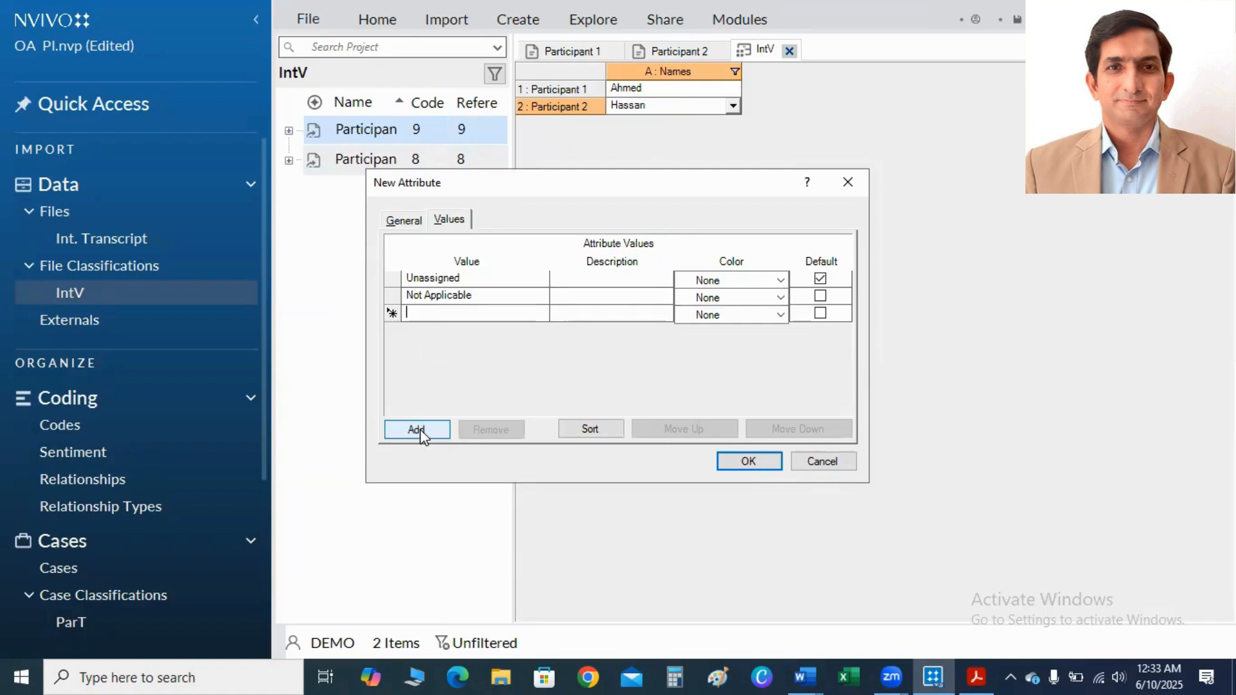
{"action": "type", "text": "KHI"}
{"action": "left_click", "coordinate": [431, 429]}
{"action": "type", "text": "LHR"}
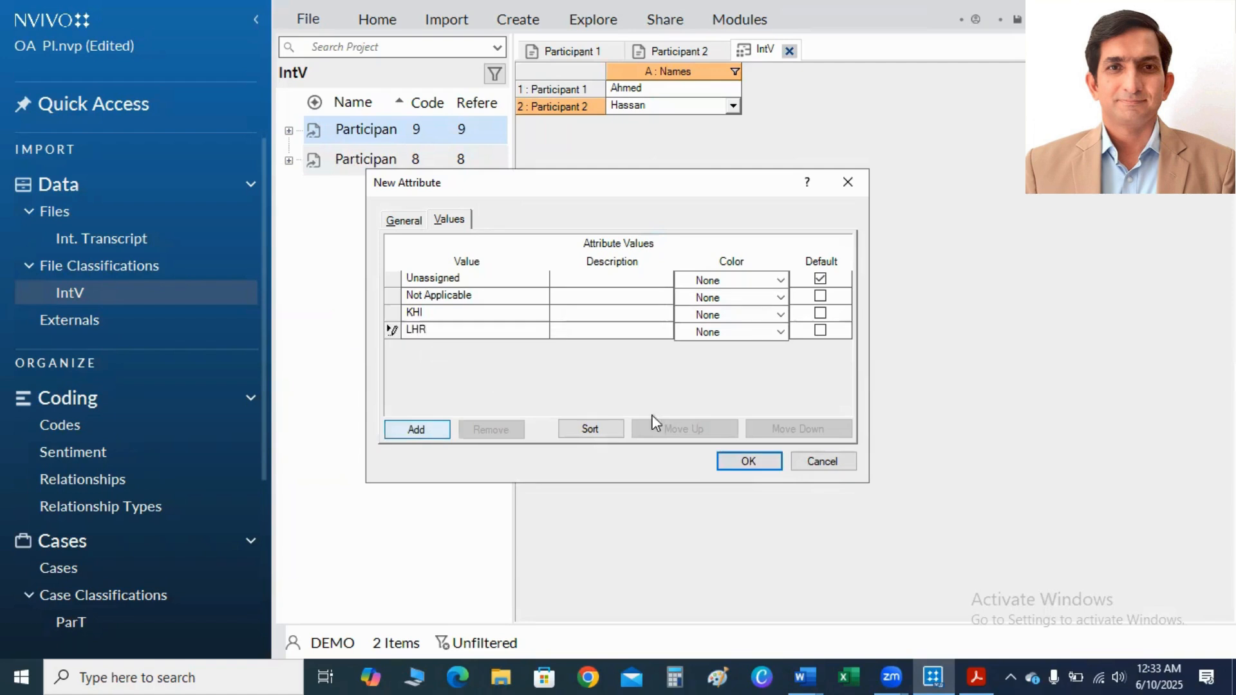
{"action": "left_click", "coordinate": [747, 463]}
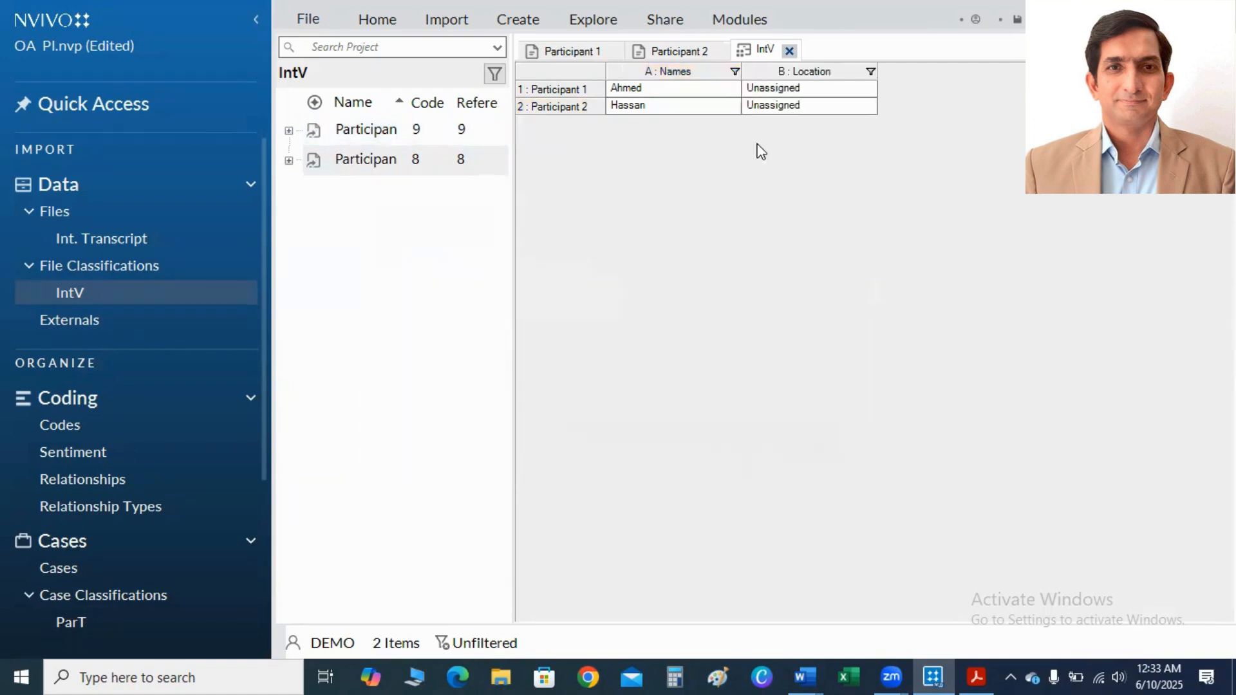
Set Location to KHI for Participant 1 and to LHR for Participant 2 in the IntV classification sheet.
{"action": "left_click", "coordinate": [869, 90]}
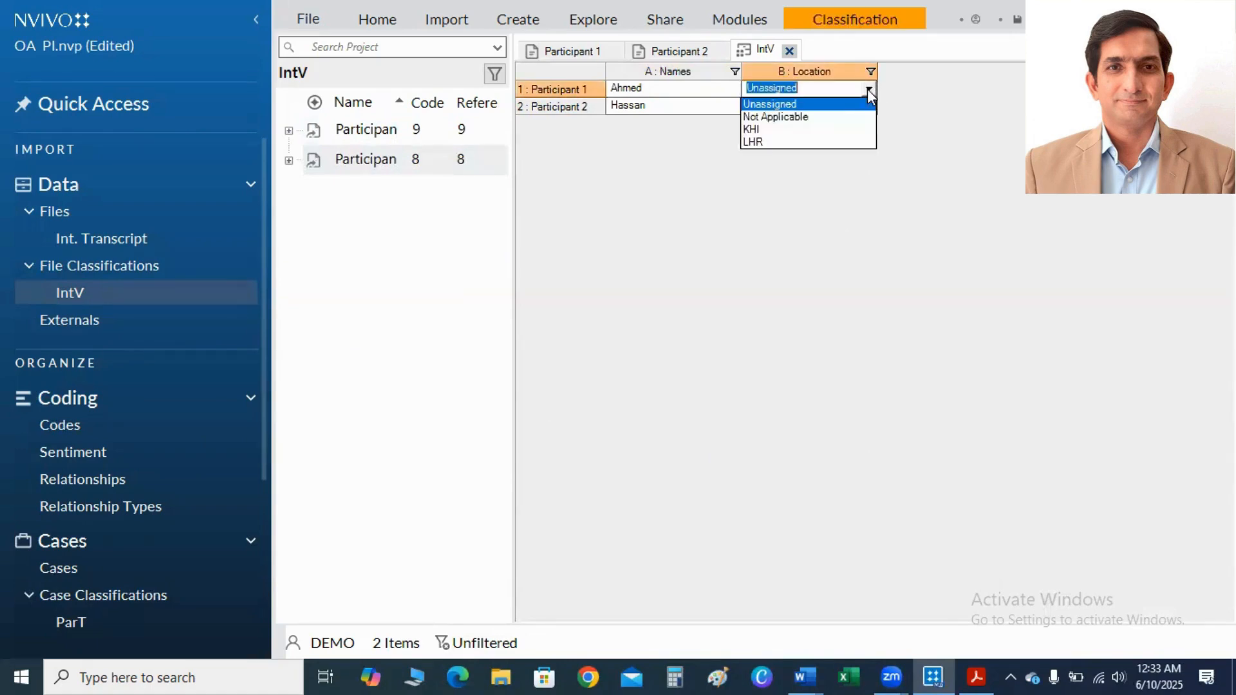
{"action": "left_click", "coordinate": [822, 131]}
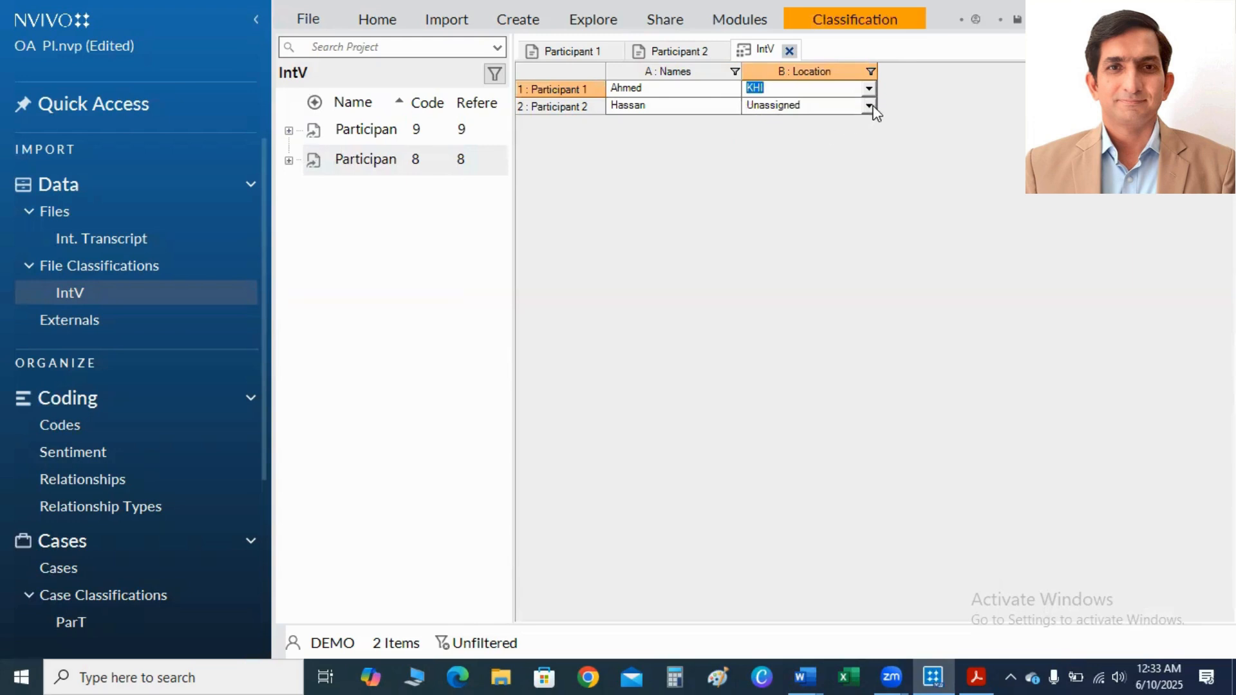
{"action": "left_click", "coordinate": [868, 106]}
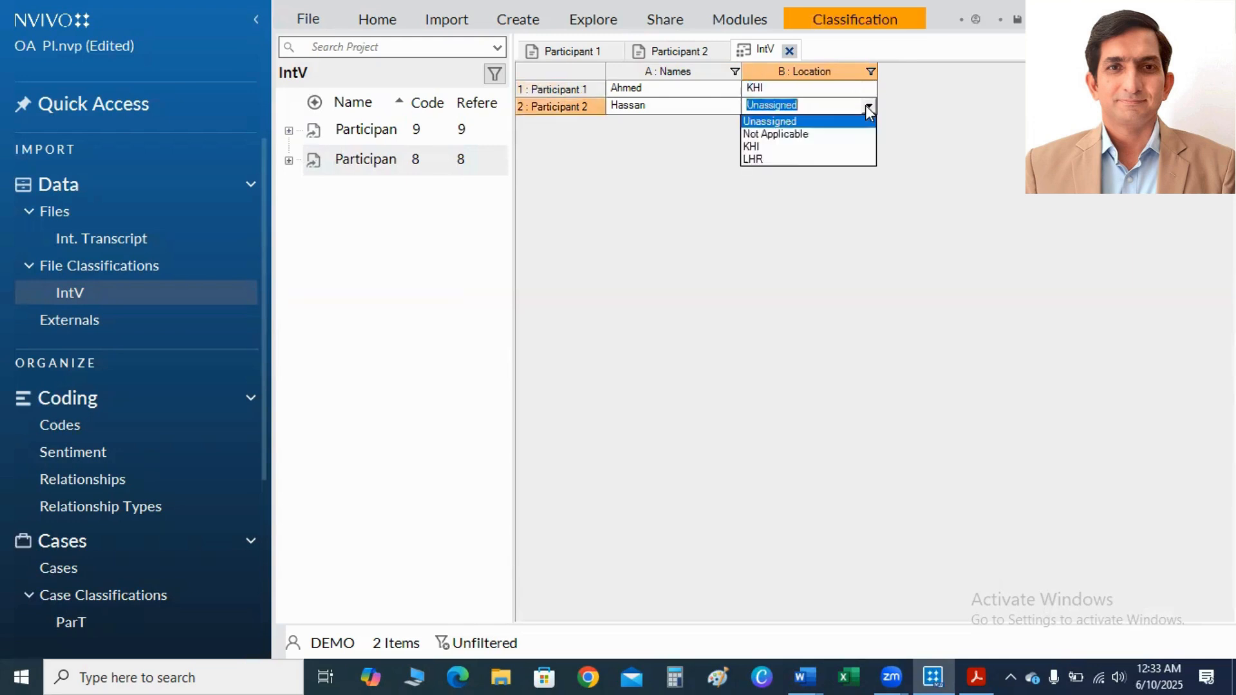
{"action": "left_click", "coordinate": [808, 159]}
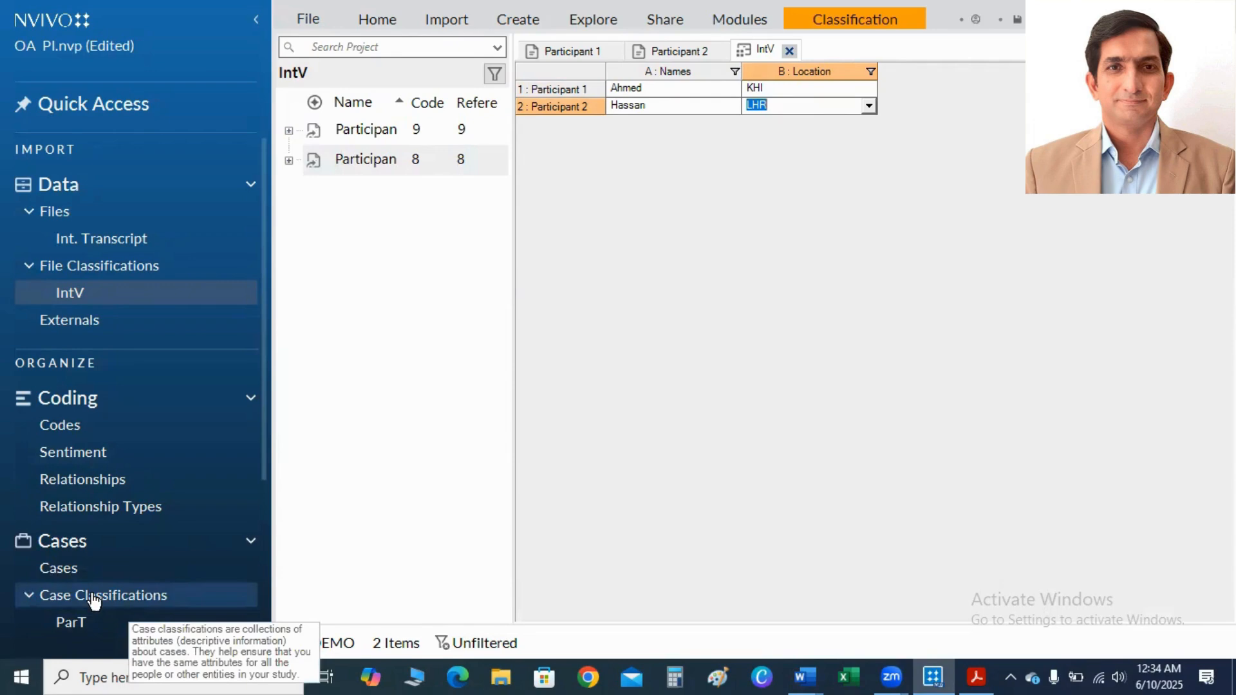
Start a new text attribute named "Names" for the ParT case classification.
{"action": "left_click", "coordinate": [73, 625]}
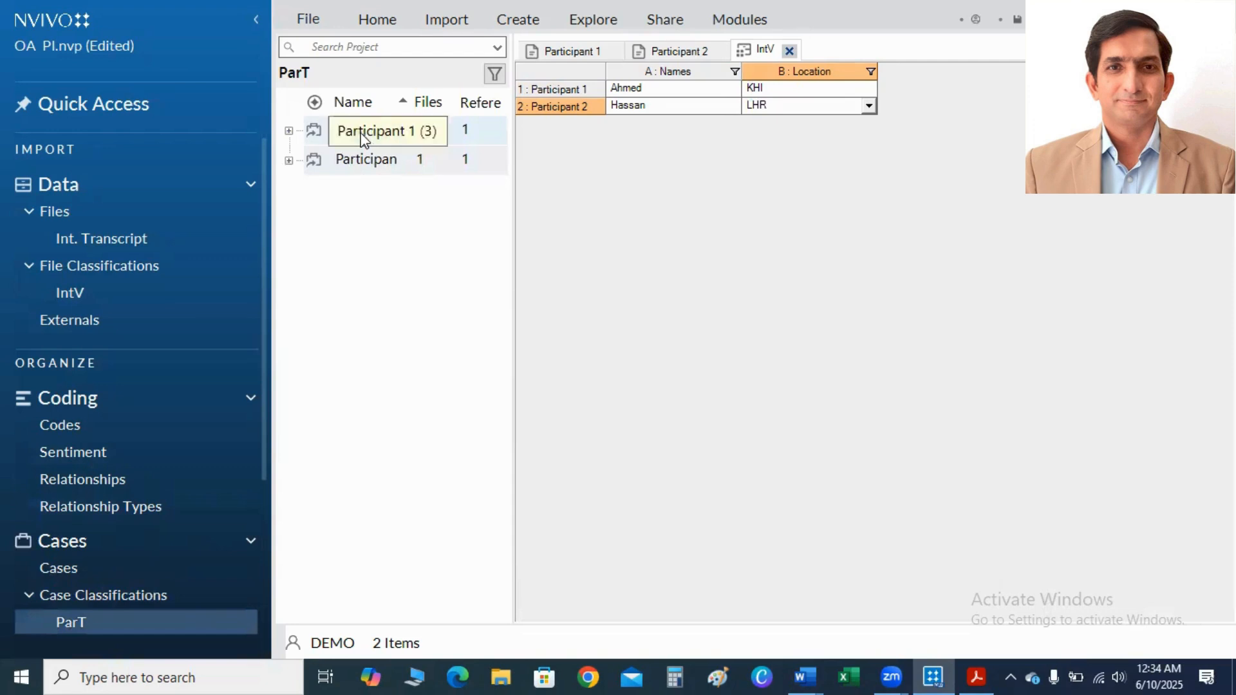
{"action": "right_click", "coordinate": [361, 133]}
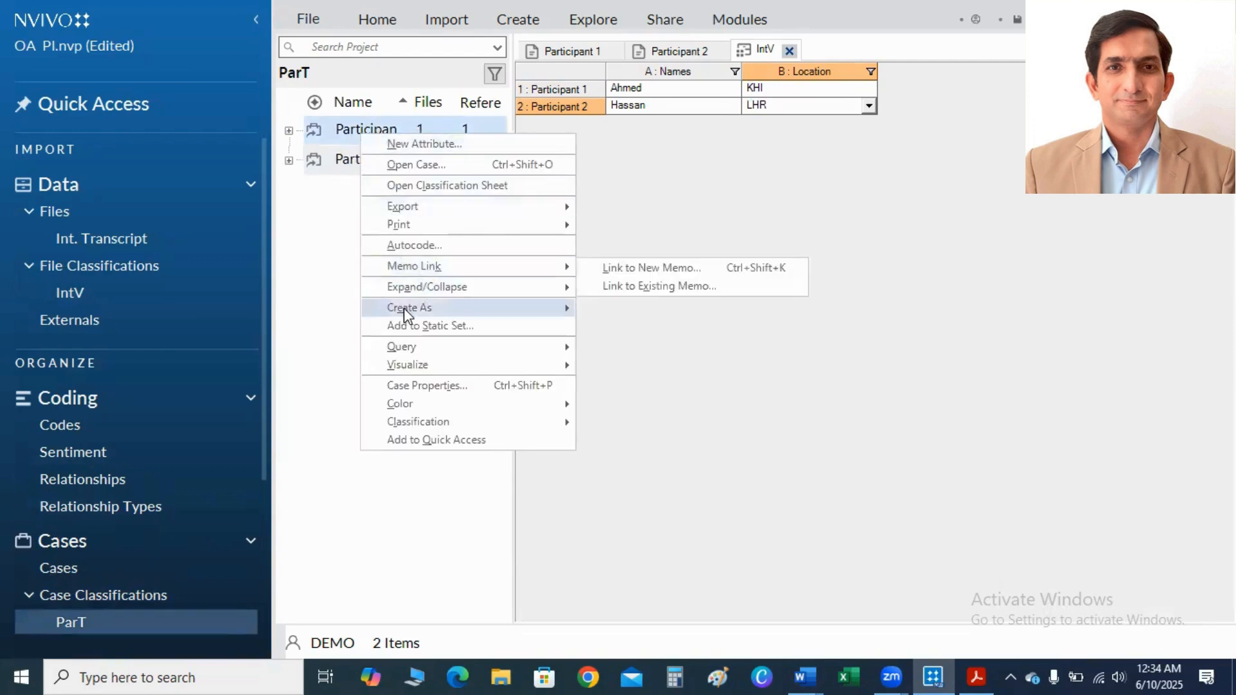
{"action": "mouse_move", "coordinate": [443, 265]}
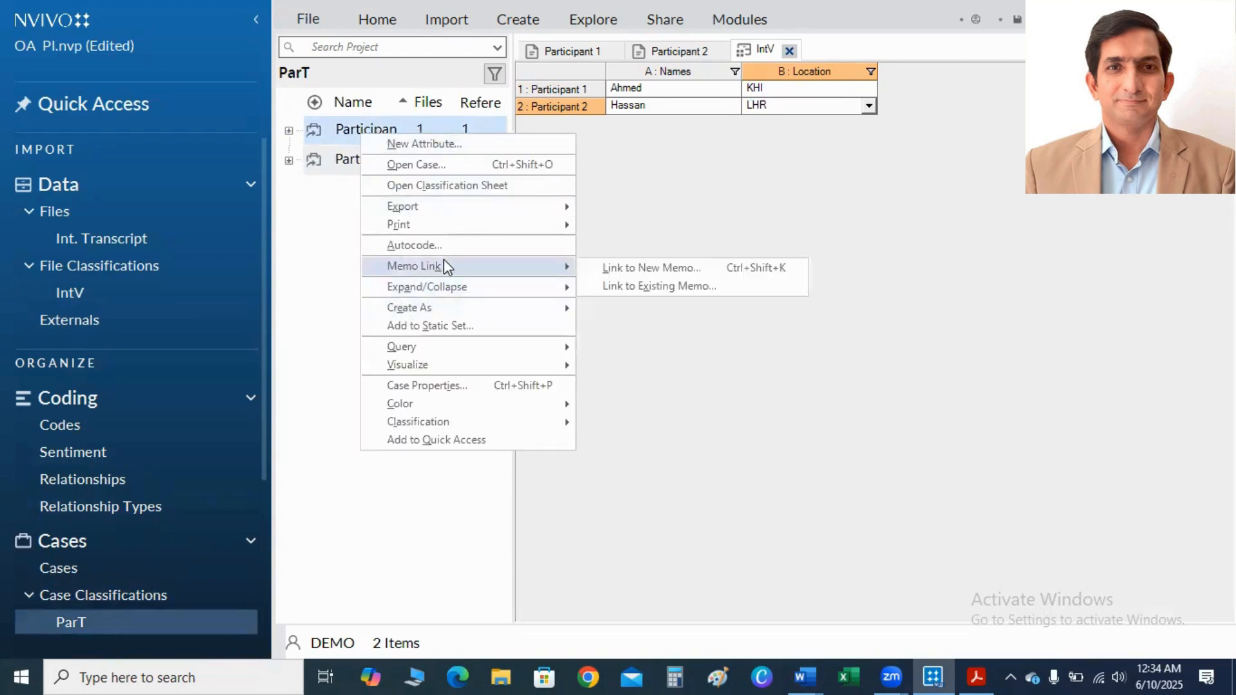
{"action": "left_click", "coordinate": [415, 144]}
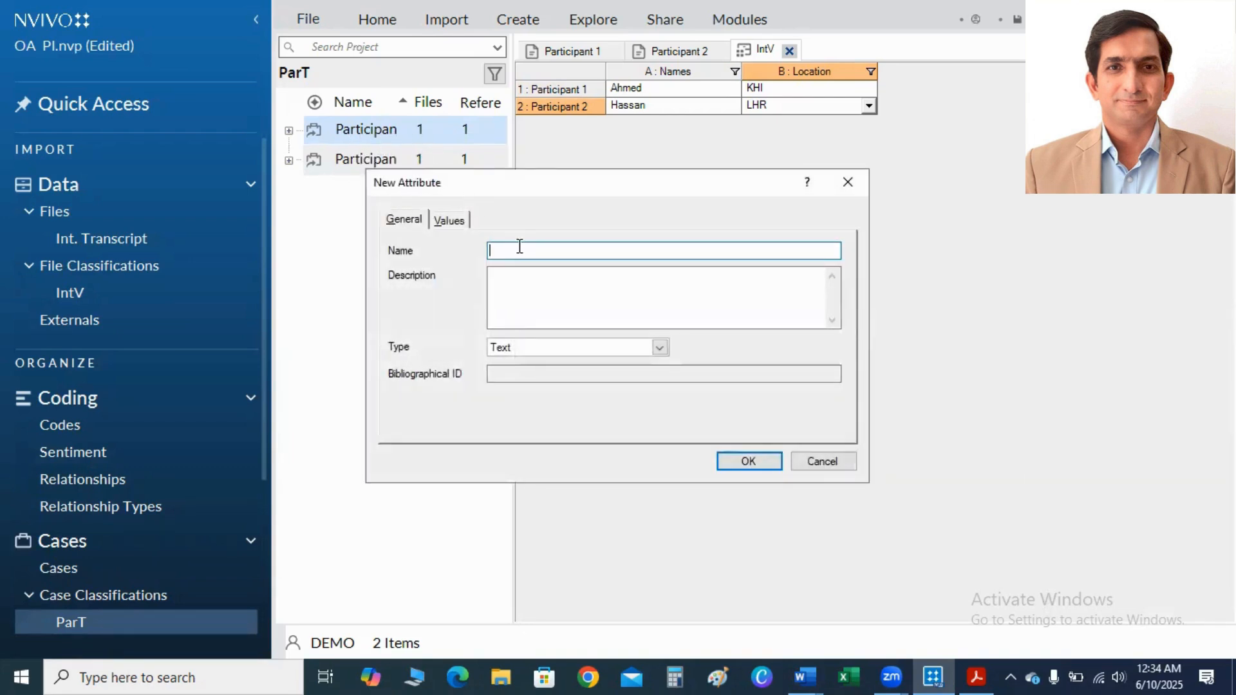
{"action": "type", "text": "Names"}
Add both participants' first names as values of the ParT Names attribute and create it.
{"action": "left_click", "coordinate": [448, 221]}
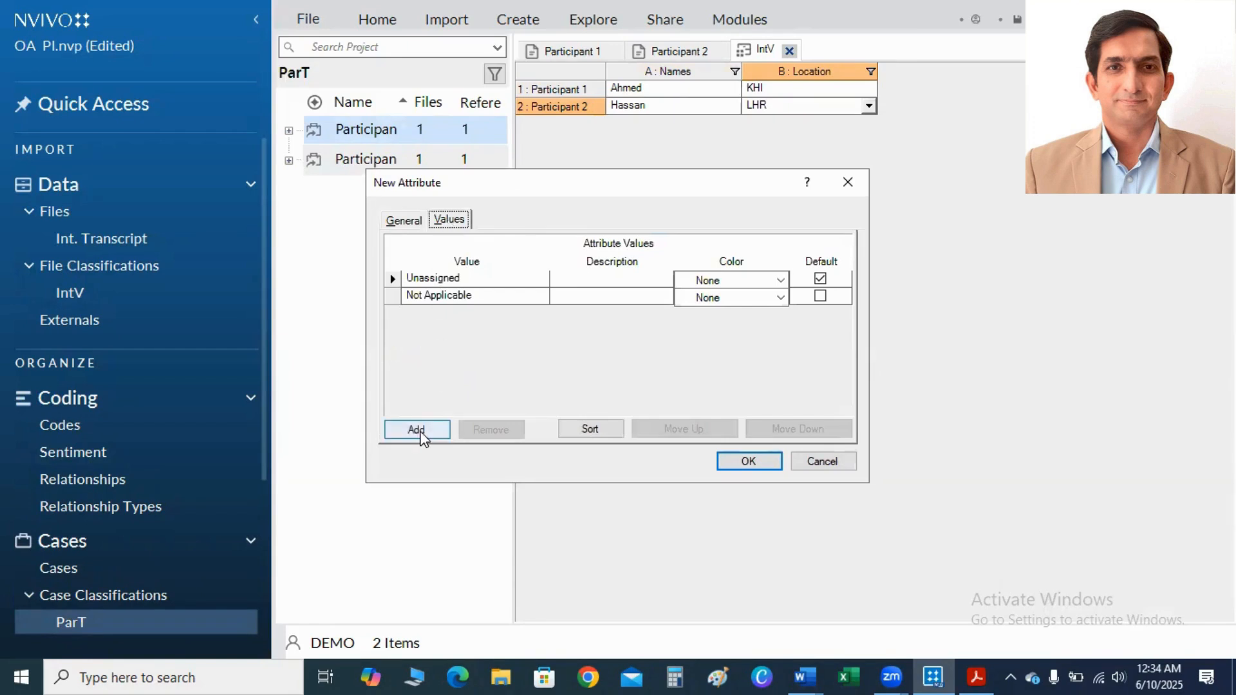
{"action": "left_click", "coordinate": [419, 436]}
{"action": "type", "text": "Ahmed"}
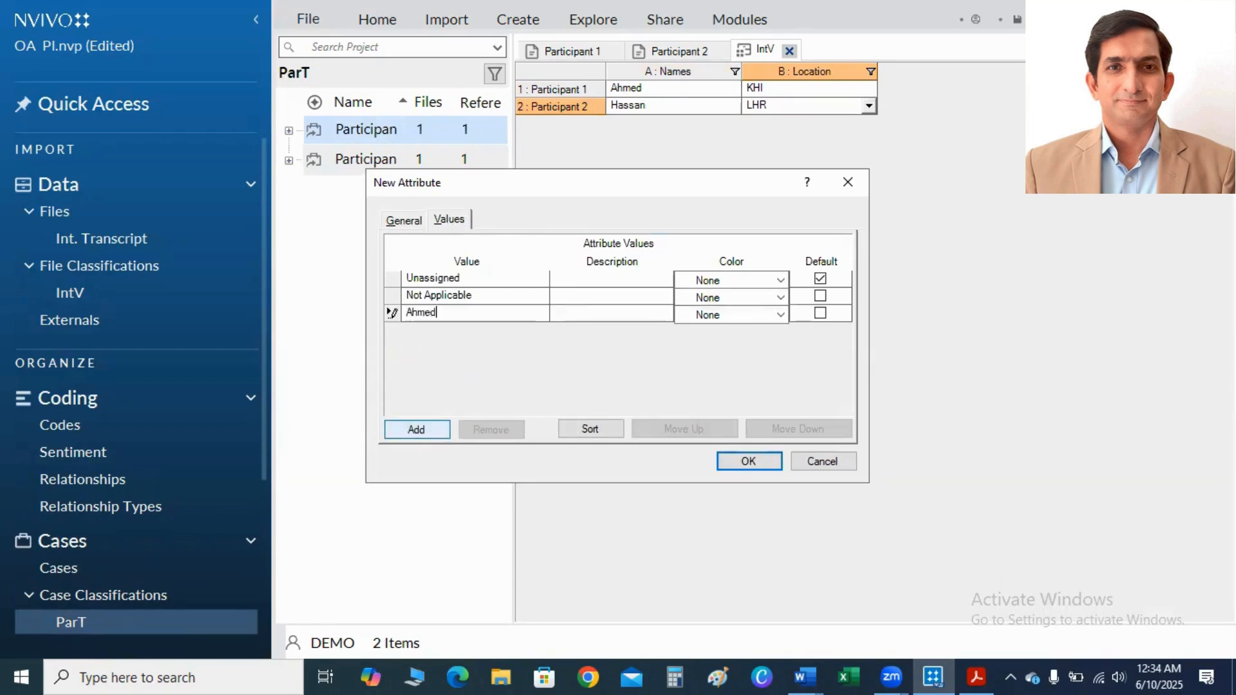
{"action": "left_click", "coordinate": [405, 428]}
{"action": "type", "text": "HassaN"}
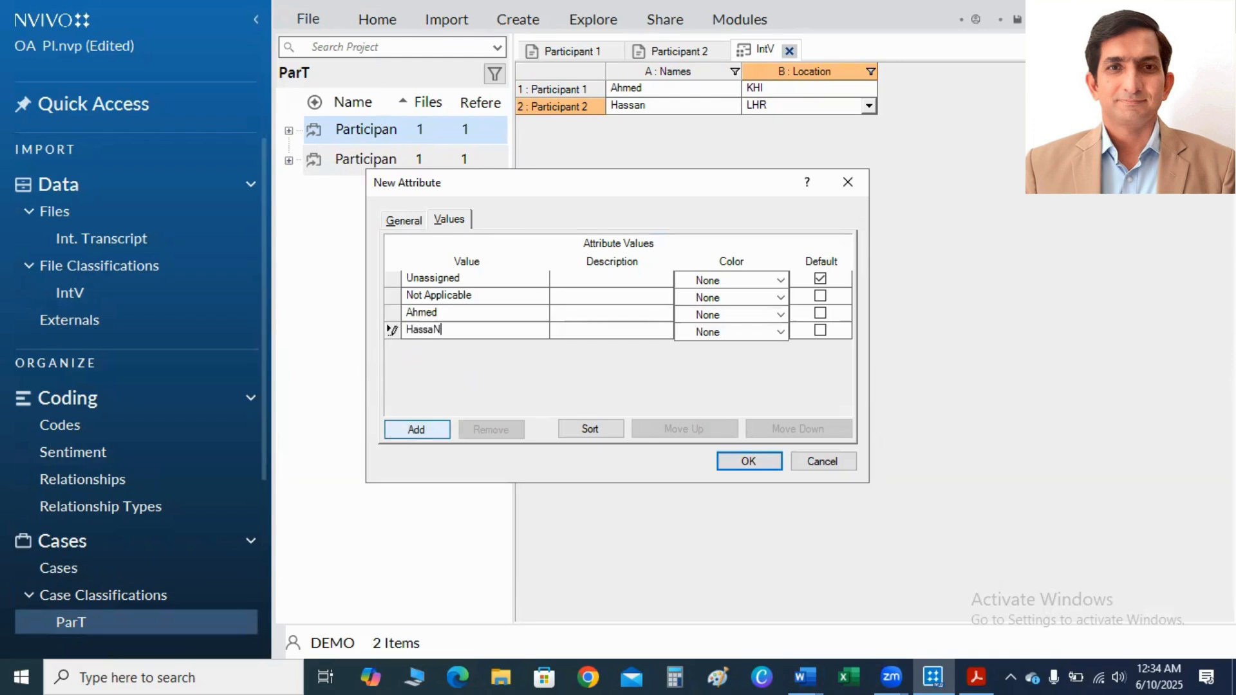
{"action": "key", "text": "BackSpace"}
{"action": "key", "text": "BackSpace"}
{"action": "type", "text": "an"}
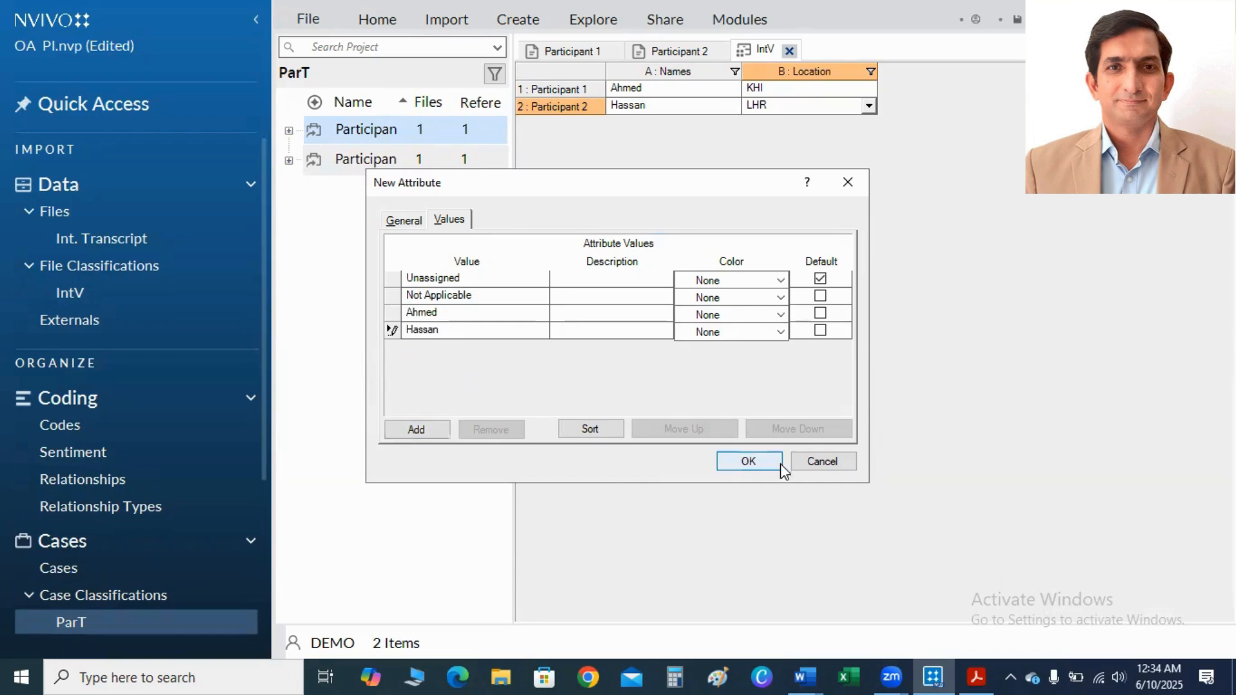
{"action": "left_click", "coordinate": [746, 461]}
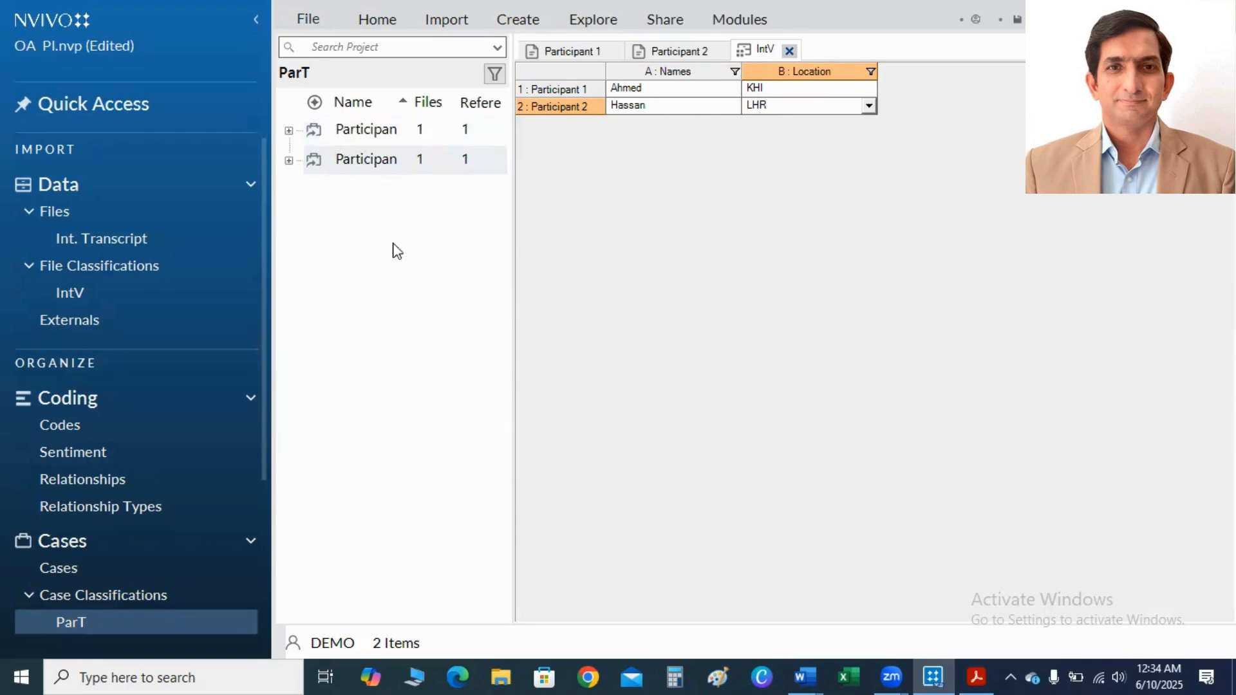
Start a new text attribute named "Age" for the ParT case classification.
{"action": "right_click", "coordinate": [364, 140]}
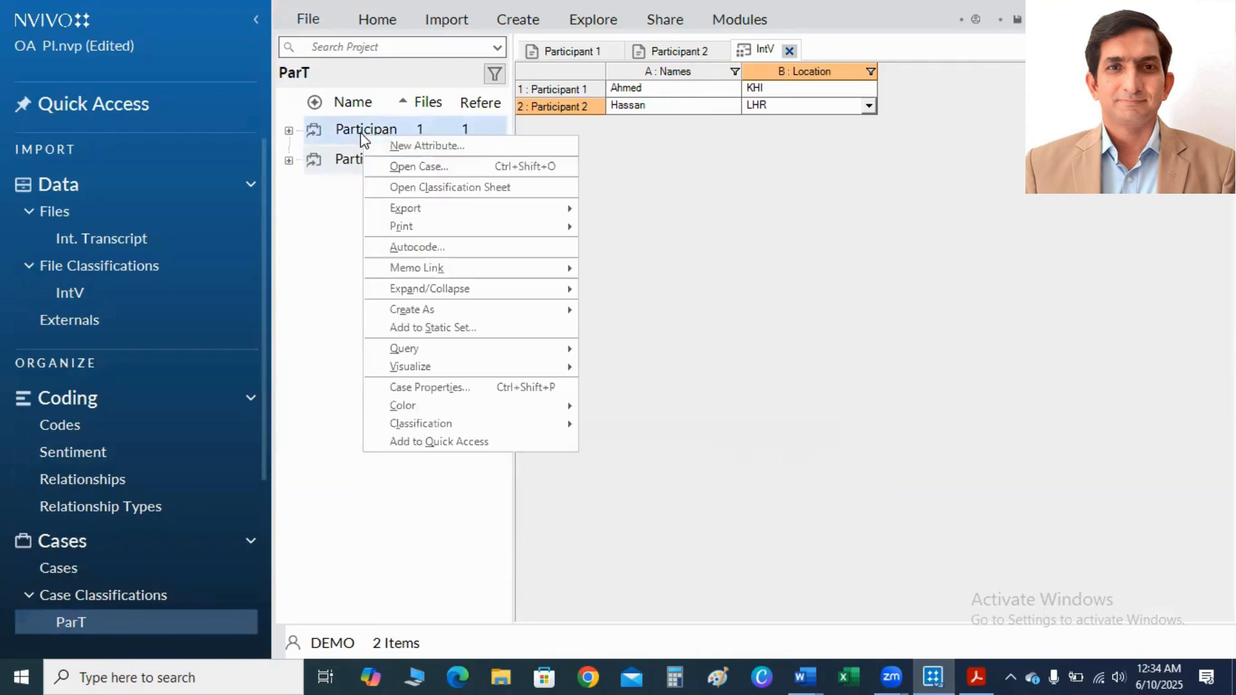
{"action": "left_click", "coordinate": [395, 145]}
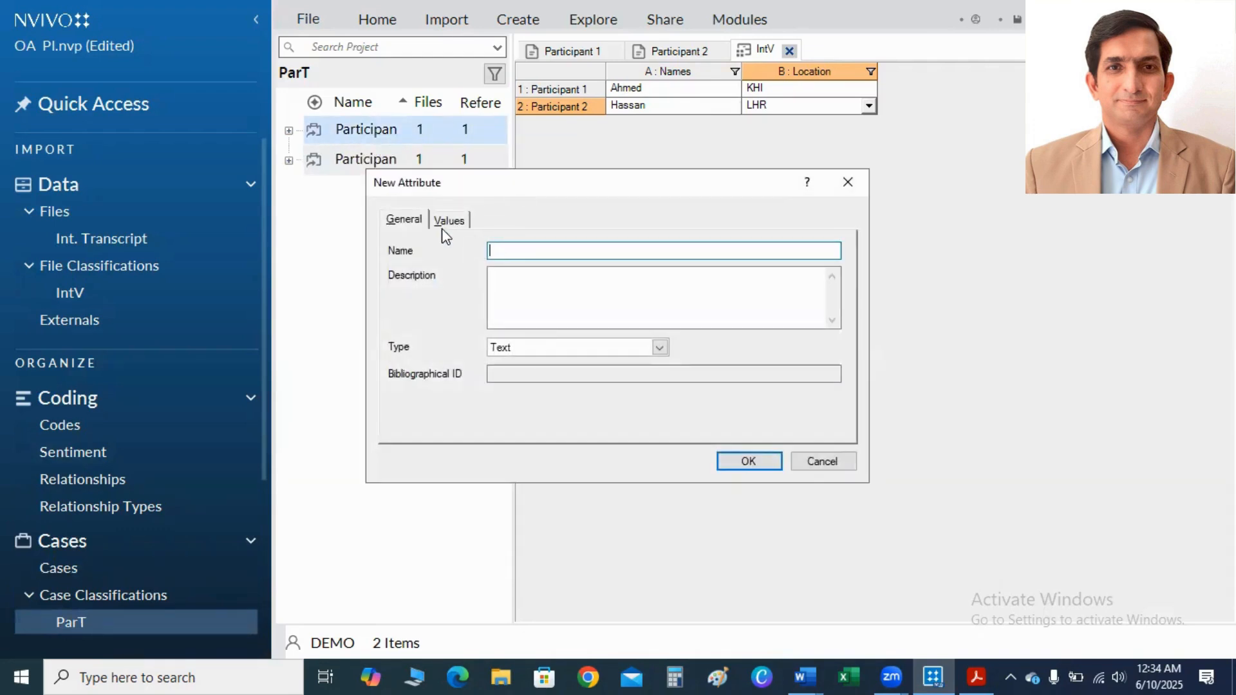
{"action": "type", "text": "Age"}
{"action": "left_click", "coordinate": [450, 222]}
Check both participants' ages in their Word transcripts, and create the Age attribute in NVivo with the values 23 and 25.
{"action": "left_click", "coordinate": [806, 676]}
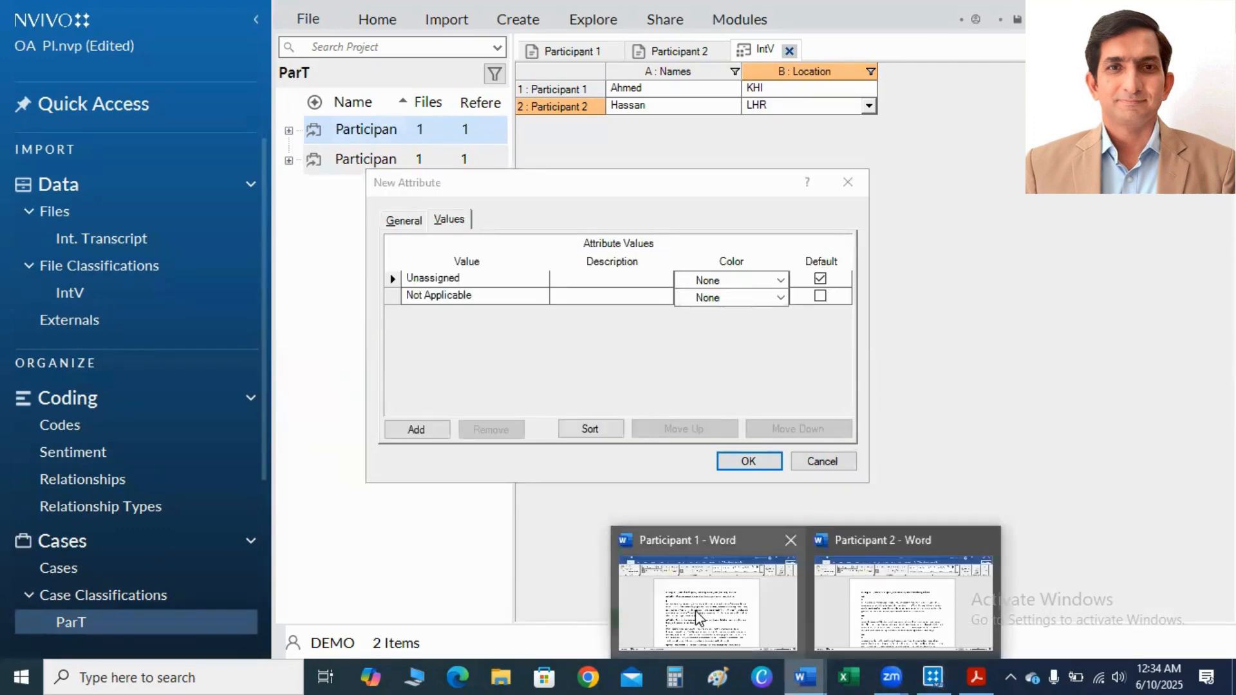
{"action": "left_click", "coordinate": [696, 617]}
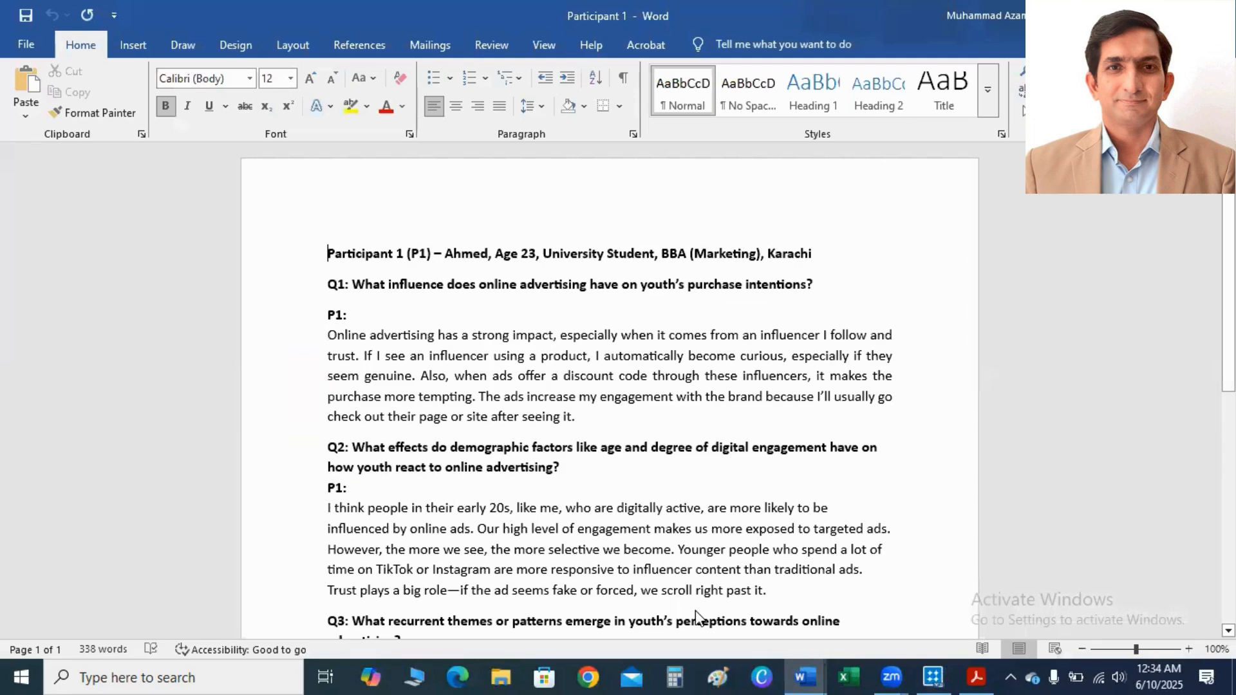
{"action": "mouse_move", "coordinate": [804, 674]}
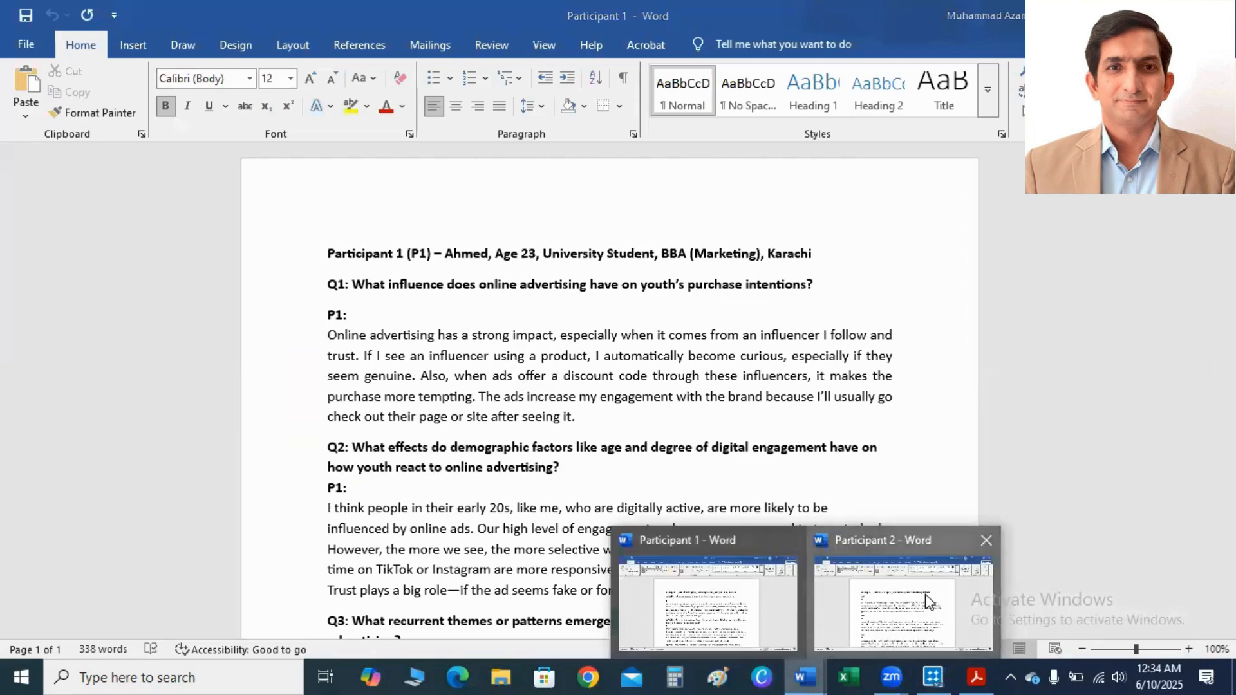
{"action": "left_click", "coordinate": [924, 599]}
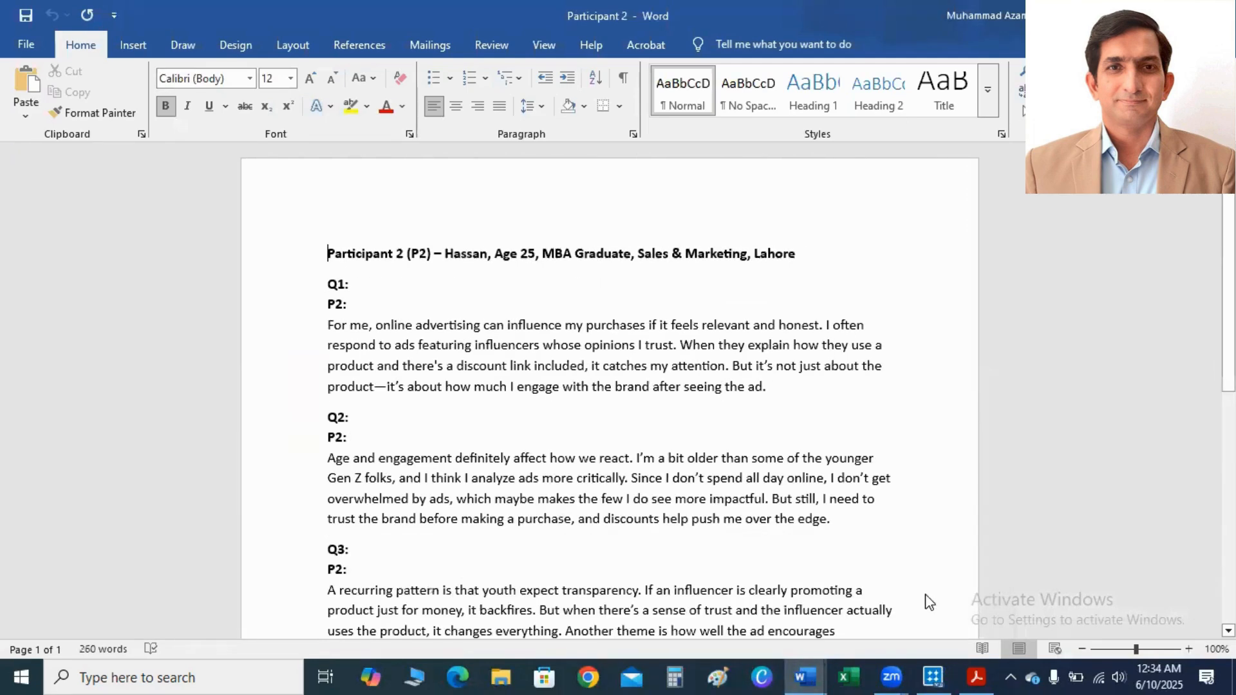
{"action": "left_click", "coordinate": [935, 675]}
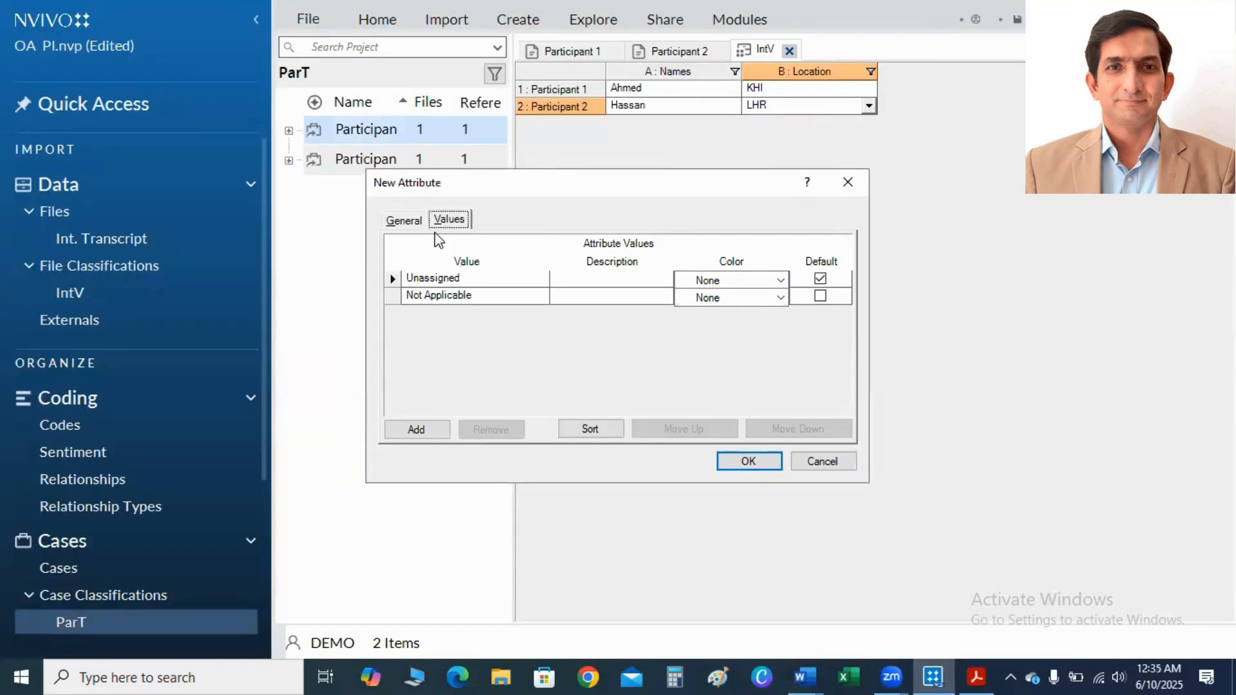
{"action": "left_click", "coordinate": [434, 427]}
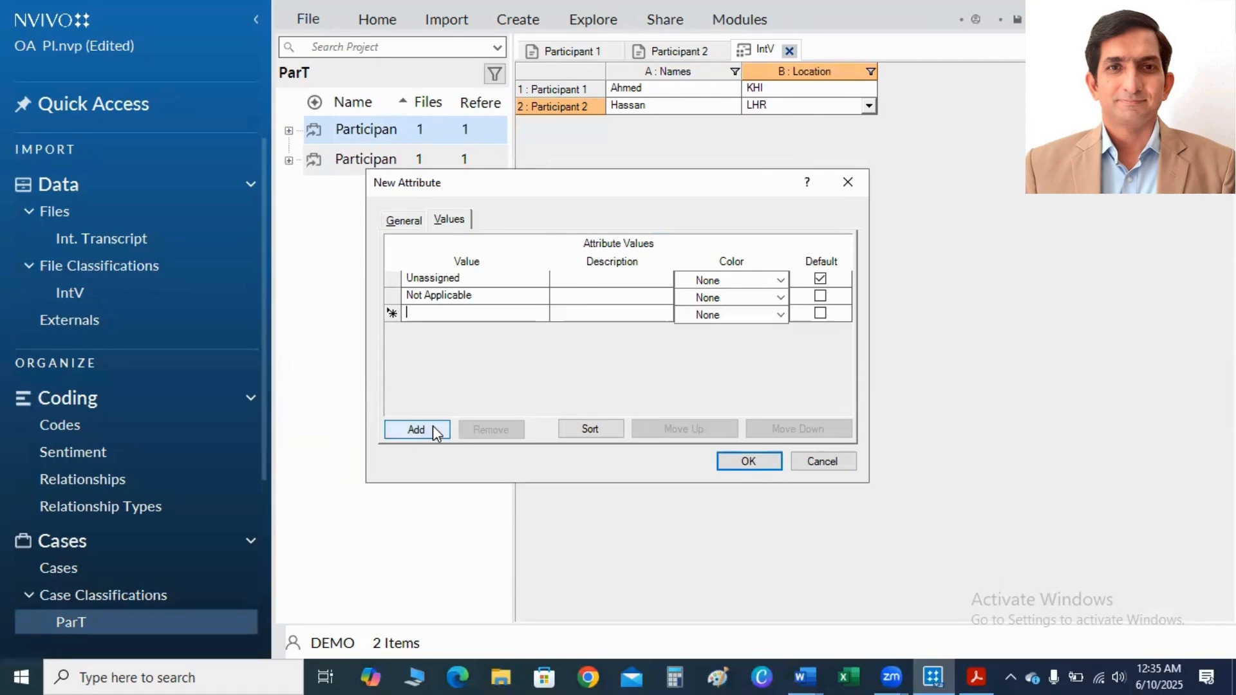
{"action": "type", "text": "23"}
{"action": "left_click", "coordinate": [422, 429]}
{"action": "type", "text": "25"}
{"action": "left_click", "coordinate": [747, 461]}
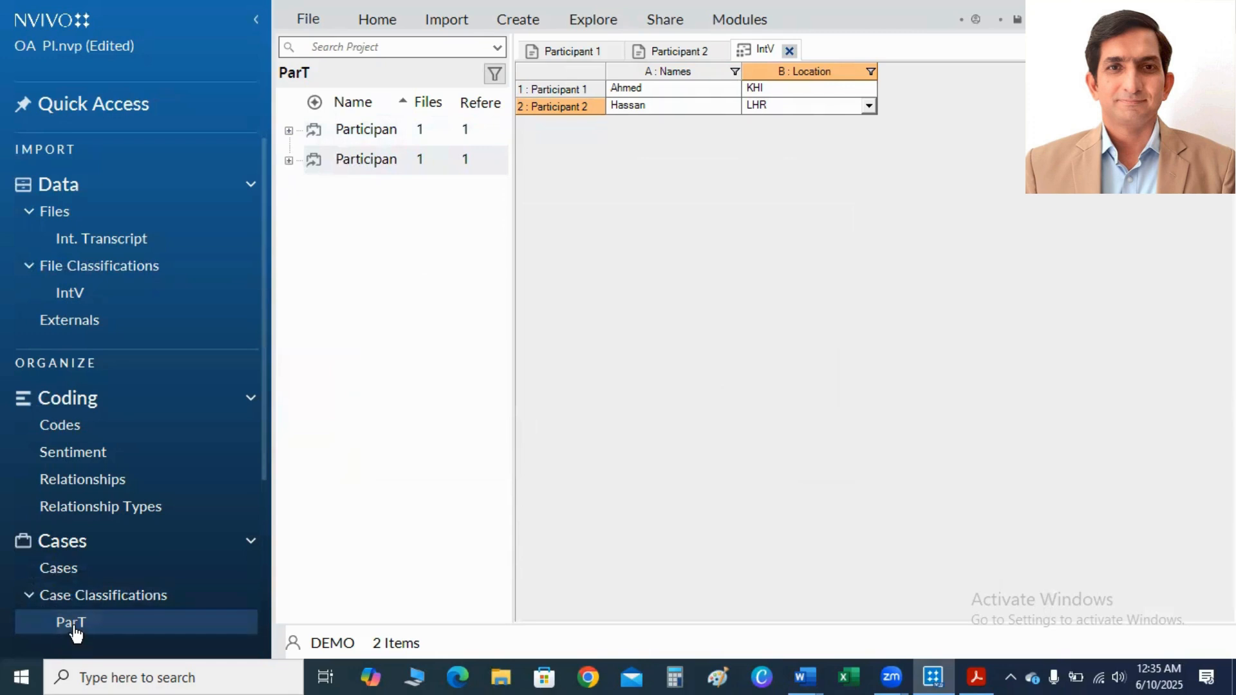
Open the ParT classification sheet and set the Names attribute to each participant's matching first name.
{"action": "right_click", "coordinate": [359, 165]}
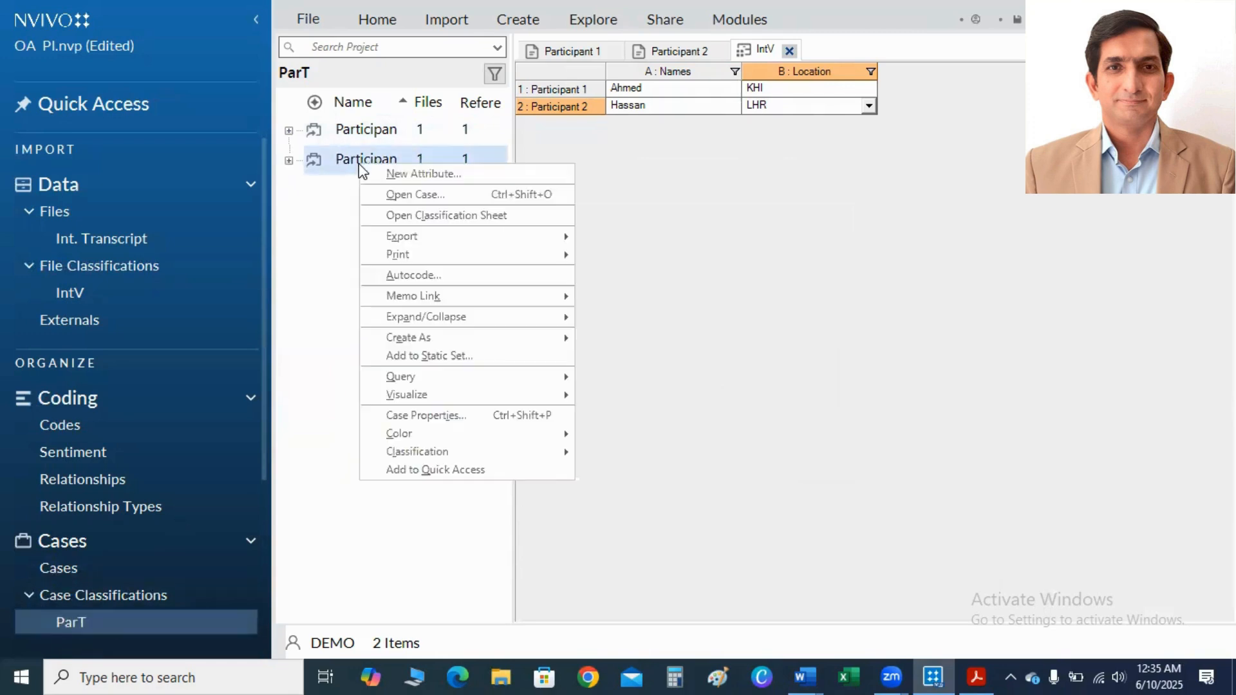
{"action": "left_click", "coordinate": [443, 218]}
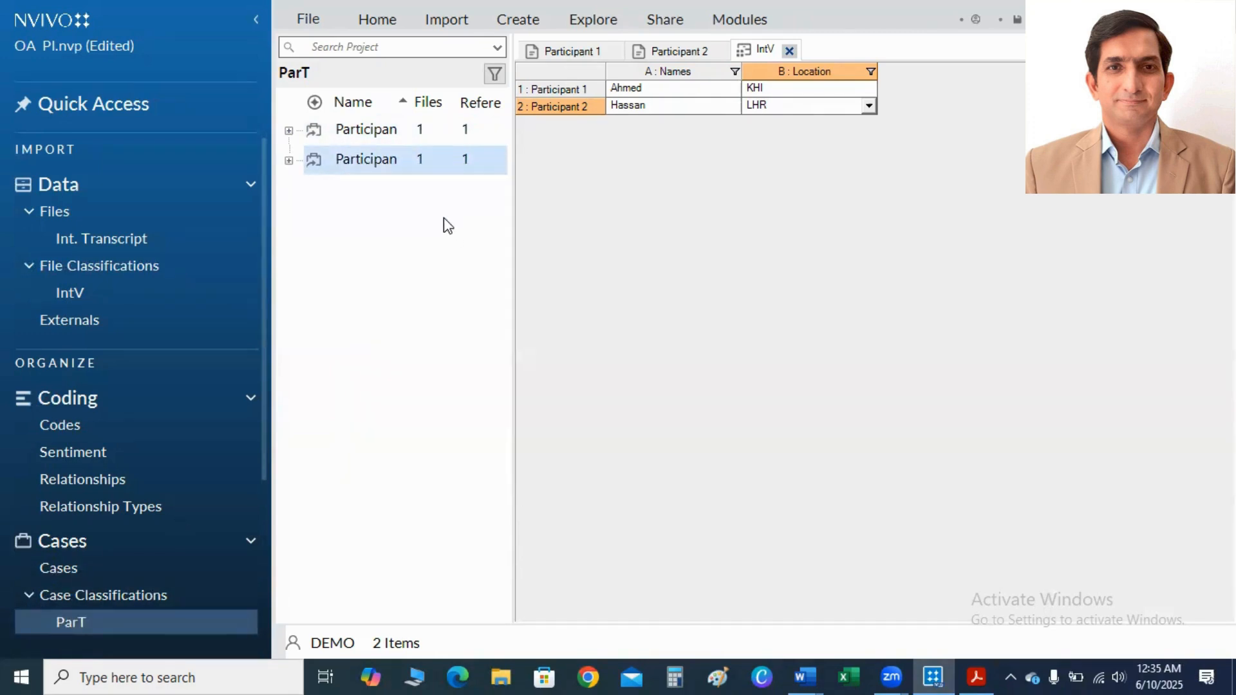
{"action": "left_click", "coordinate": [719, 92]}
{"action": "left_click", "coordinate": [732, 88]}
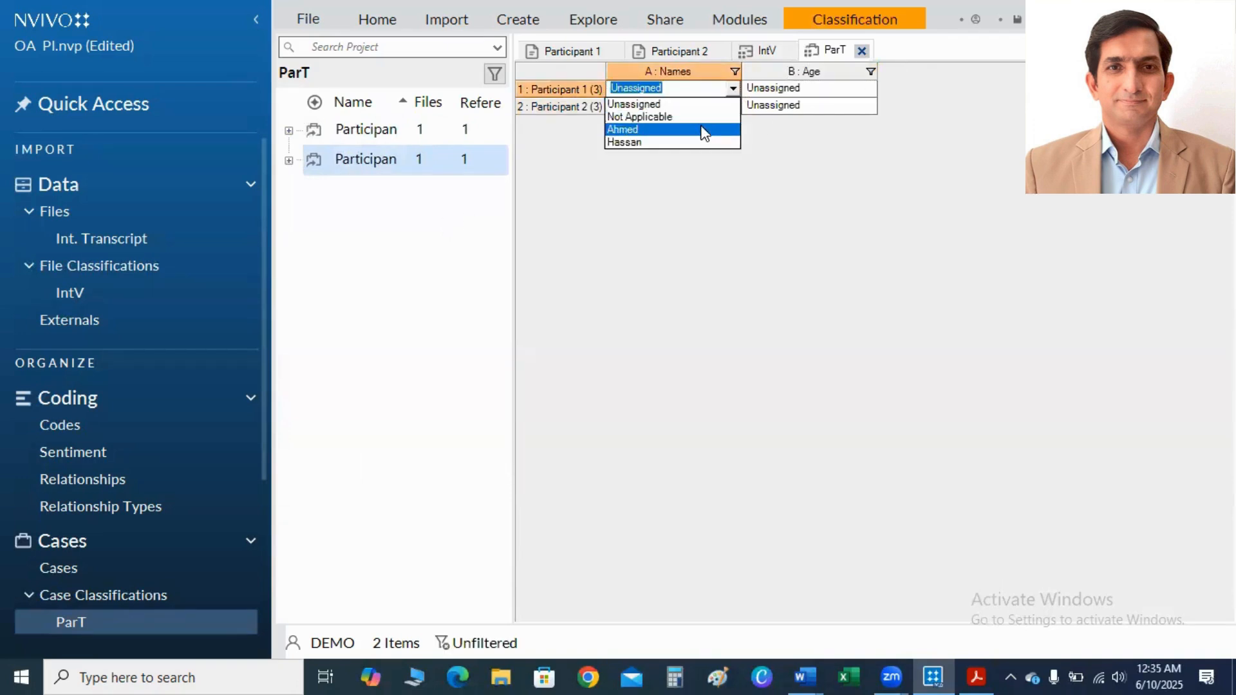
{"action": "left_click", "coordinate": [698, 131]}
{"action": "left_click", "coordinate": [731, 107]}
{"action": "left_click", "coordinate": [732, 107]}
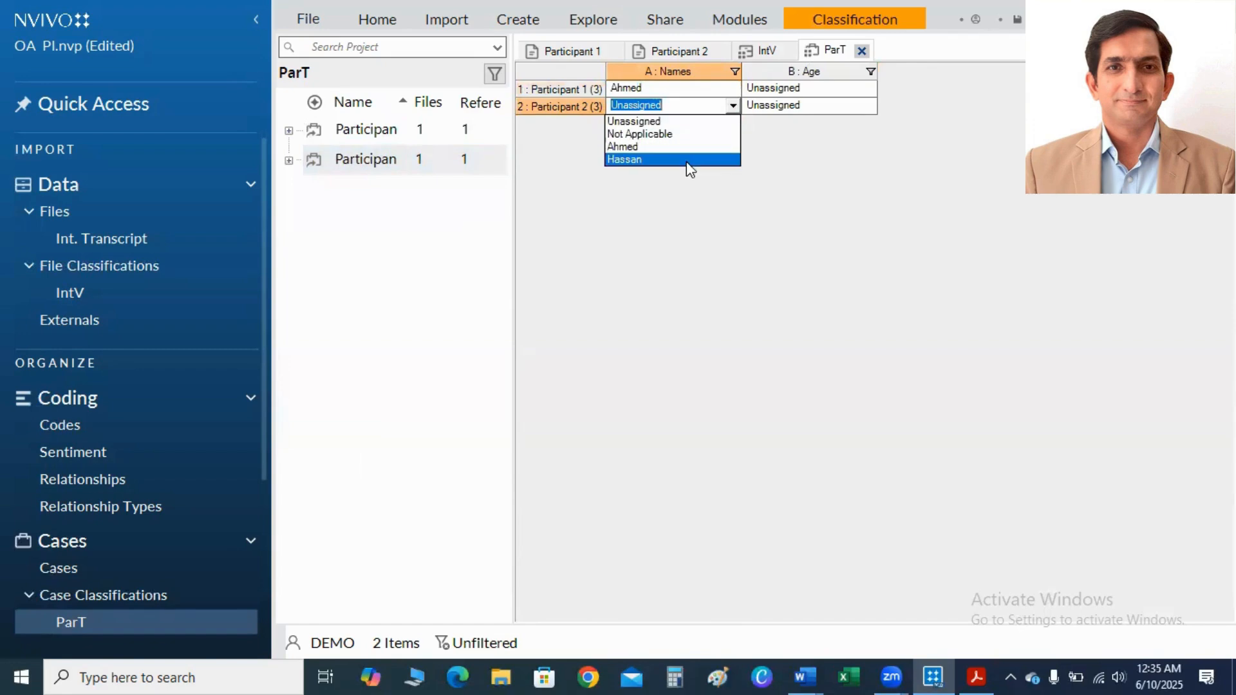
{"action": "left_click", "coordinate": [687, 161]}
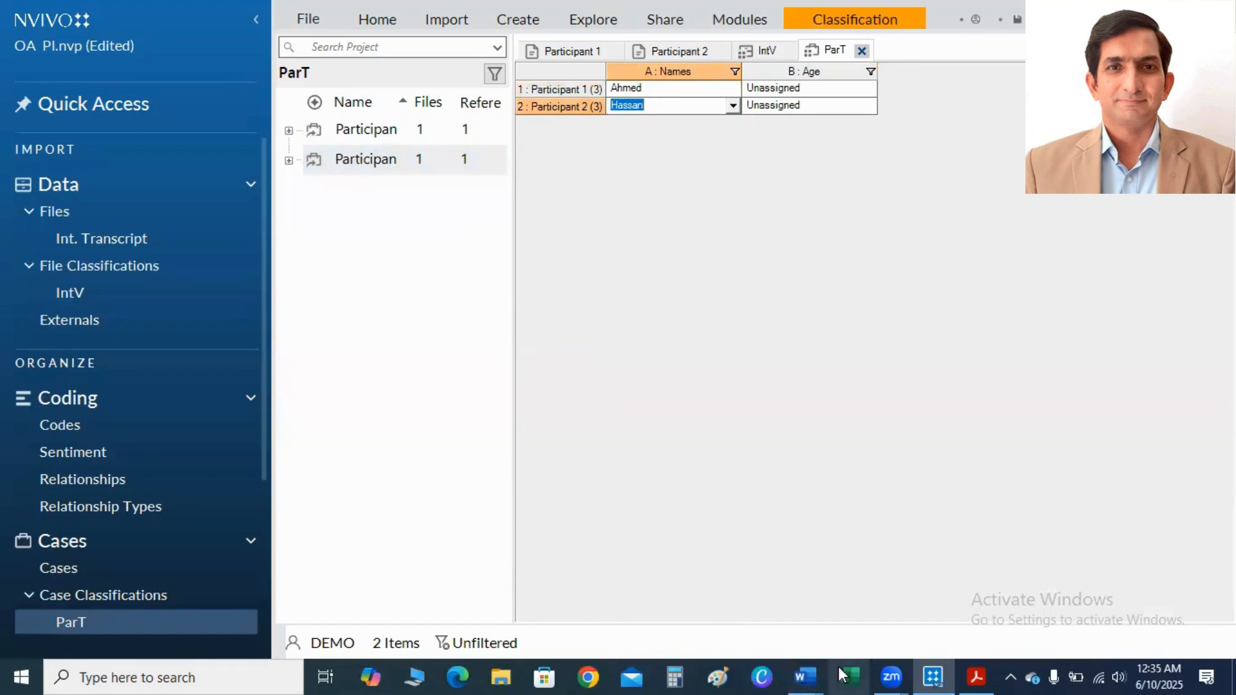
Check the Word transcript for the age, and set Age to 23 for Participant 1 and 25 for Participant 2 in the ParT sheet.
{"action": "mouse_move", "coordinate": [804, 674]}
{"action": "left_click", "coordinate": [702, 637]}
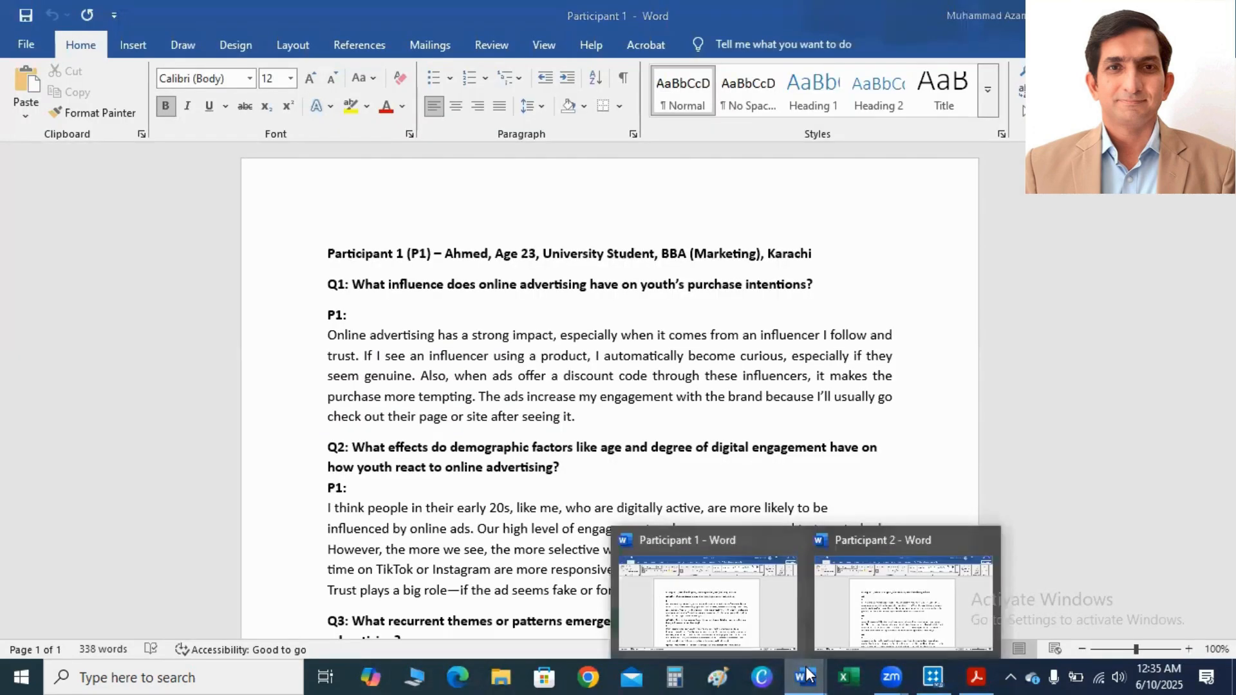
{"action": "left_click", "coordinate": [931, 675]}
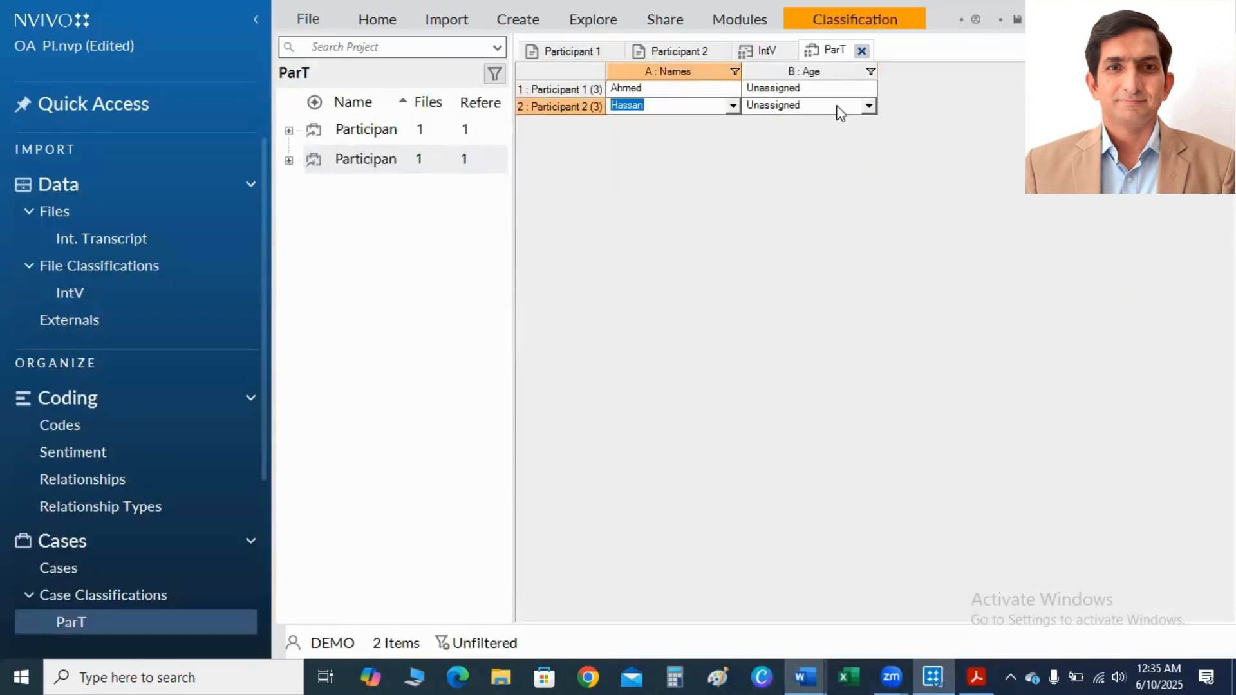
{"action": "left_click", "coordinate": [869, 89]}
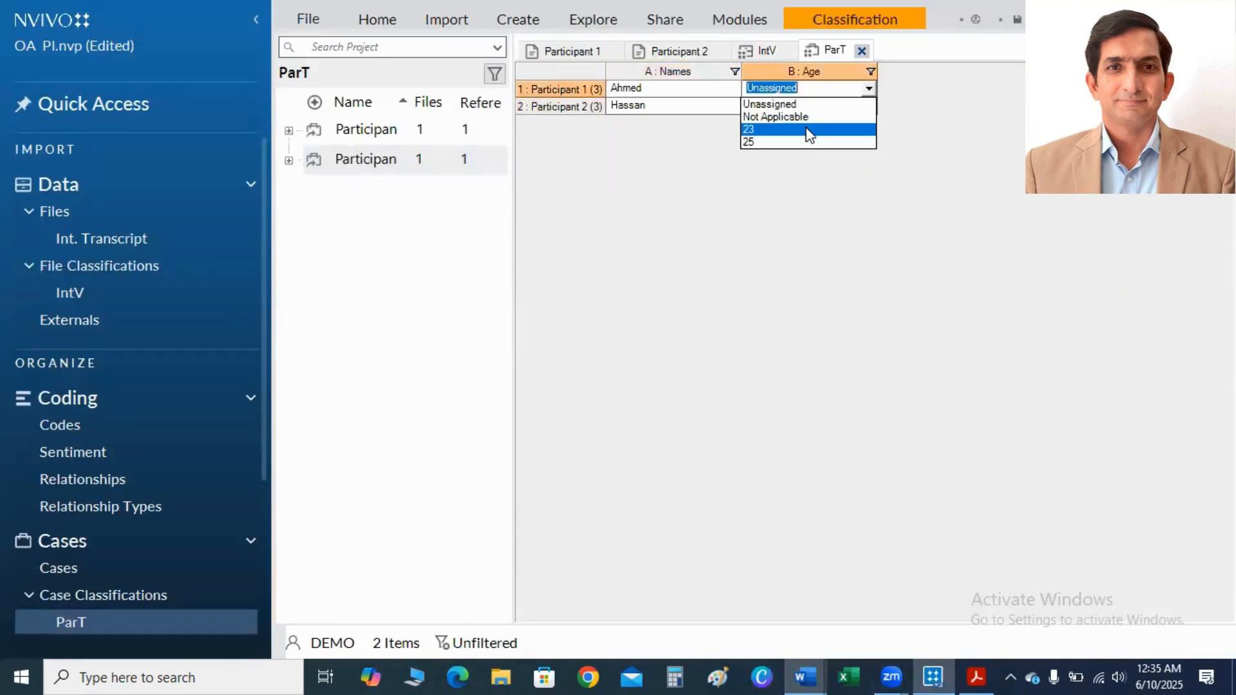
{"action": "left_click", "coordinate": [808, 130]}
{"action": "left_click", "coordinate": [868, 105]}
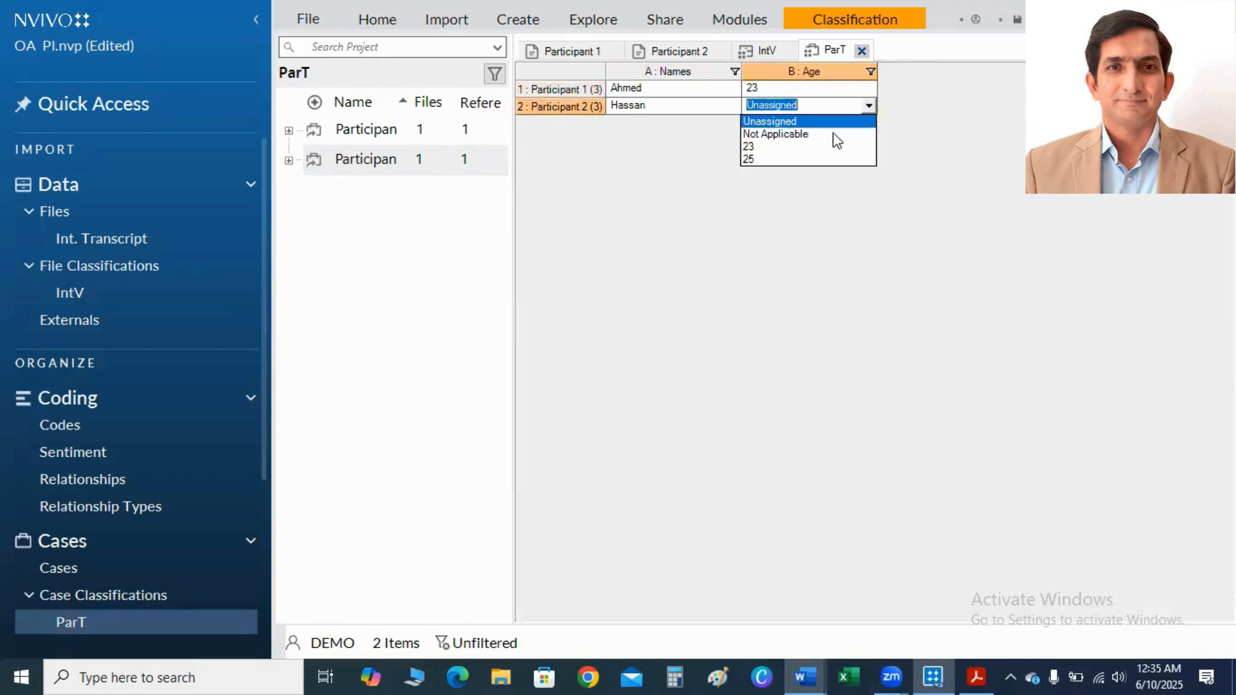
{"action": "left_click", "coordinate": [815, 160]}
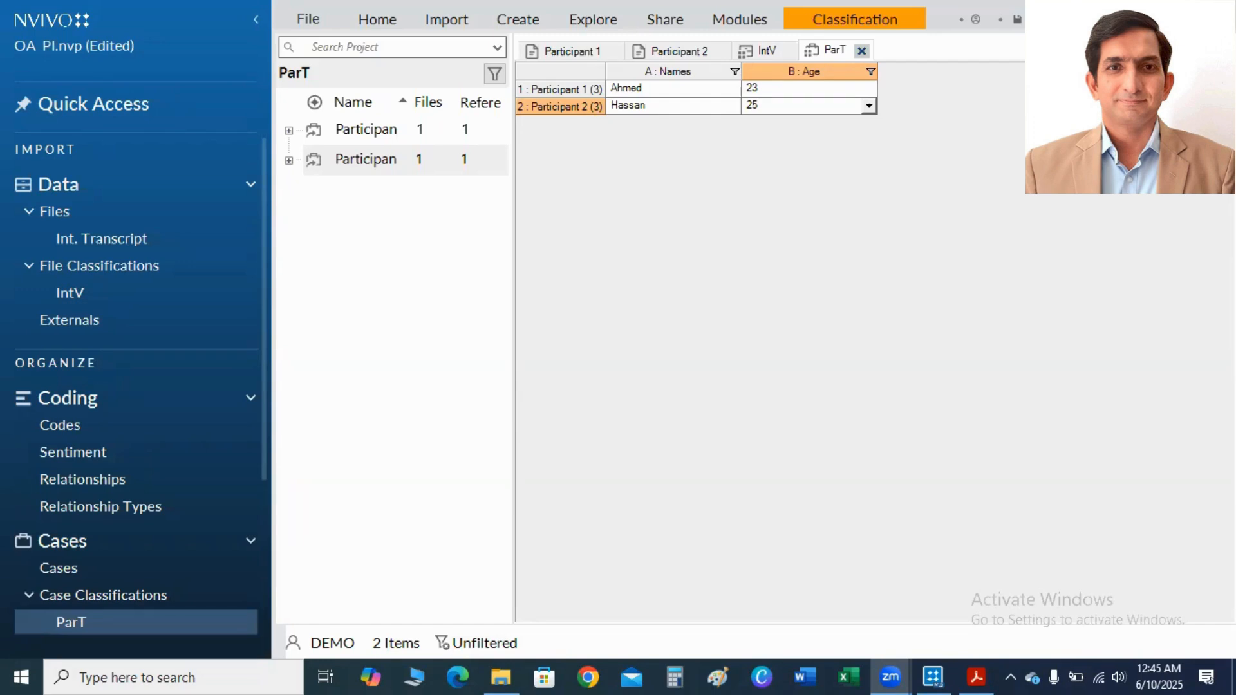
Consult the thematic analysis steps in the PDF article, and create a project map named "OA & PI" in NVivo.
{"action": "left_click", "coordinate": [976, 676]}
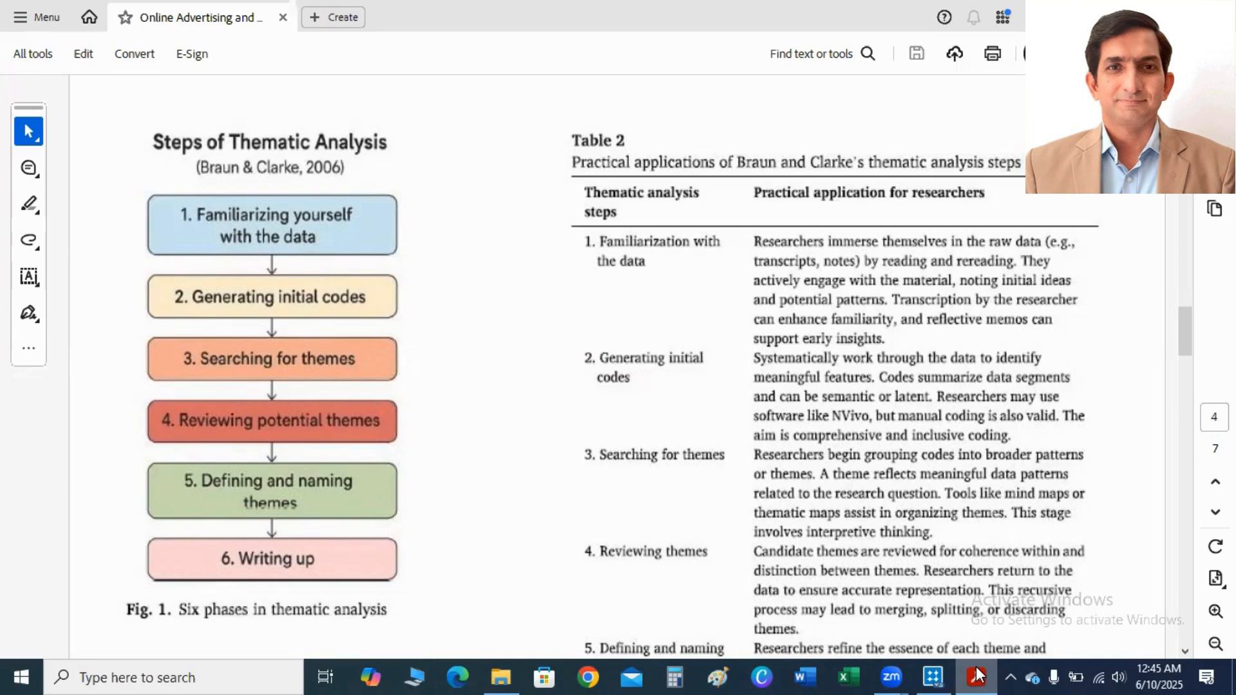
{"action": "left_click", "coordinate": [932, 675]}
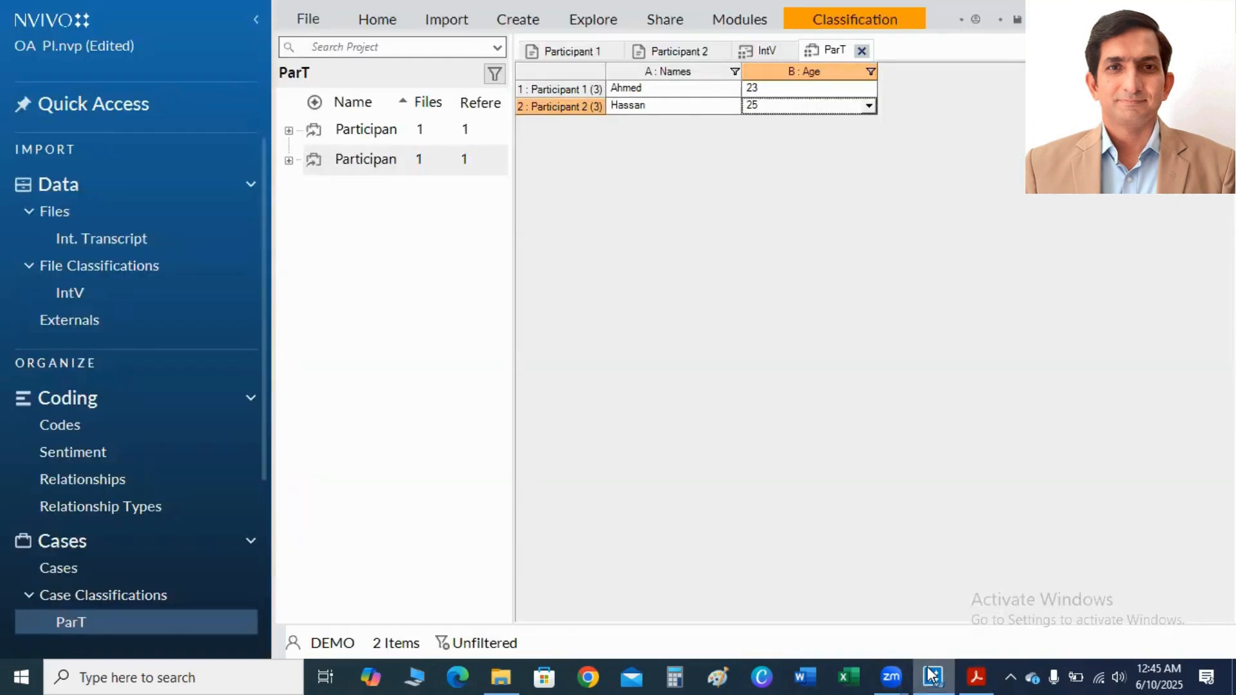
{"action": "left_click", "coordinate": [594, 21]}
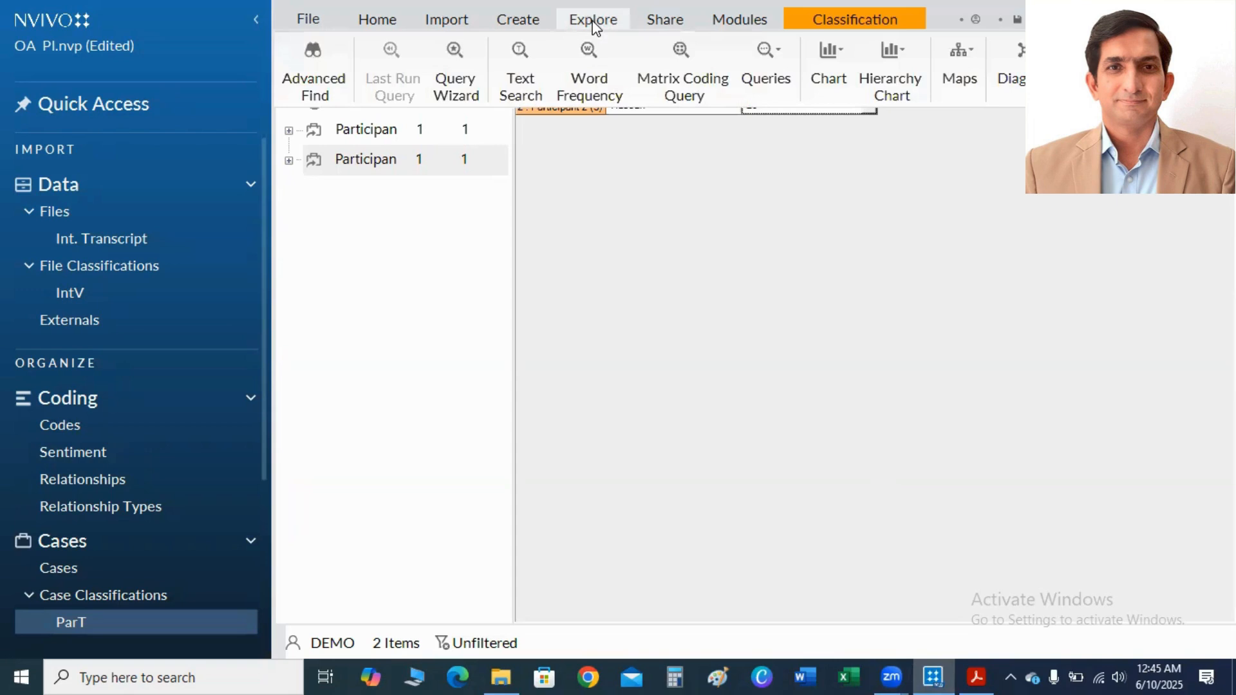
{"action": "left_click", "coordinate": [959, 76]}
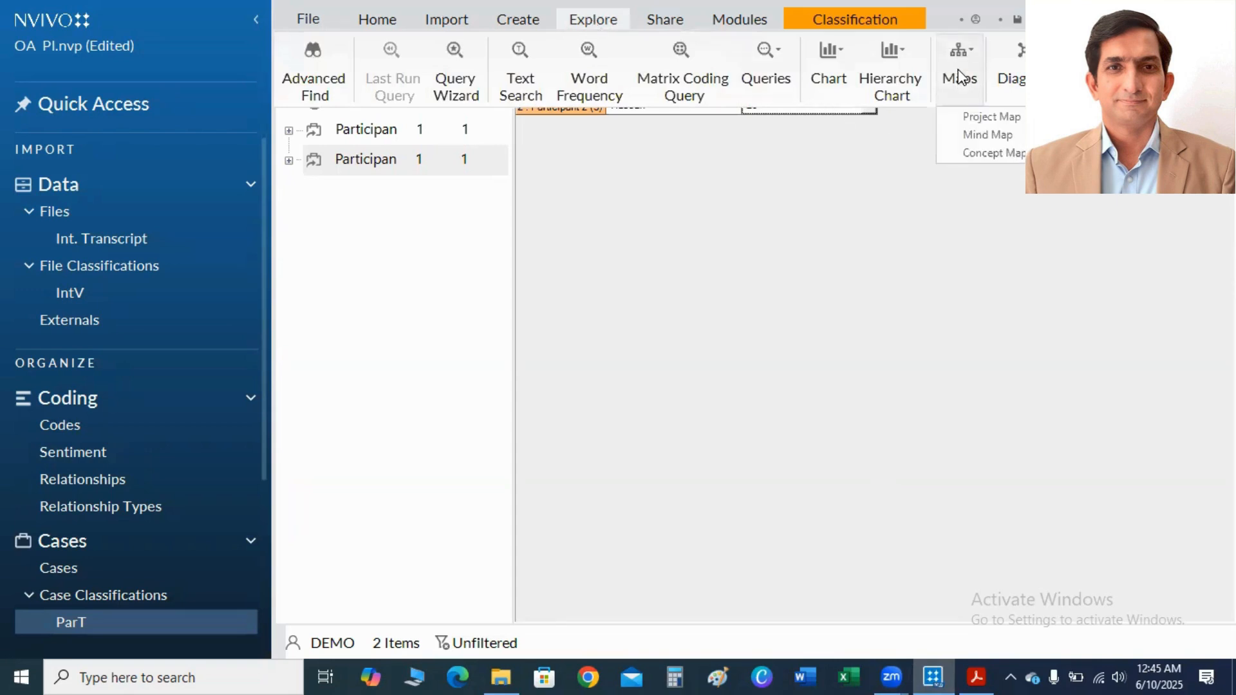
{"action": "left_click", "coordinate": [981, 118]}
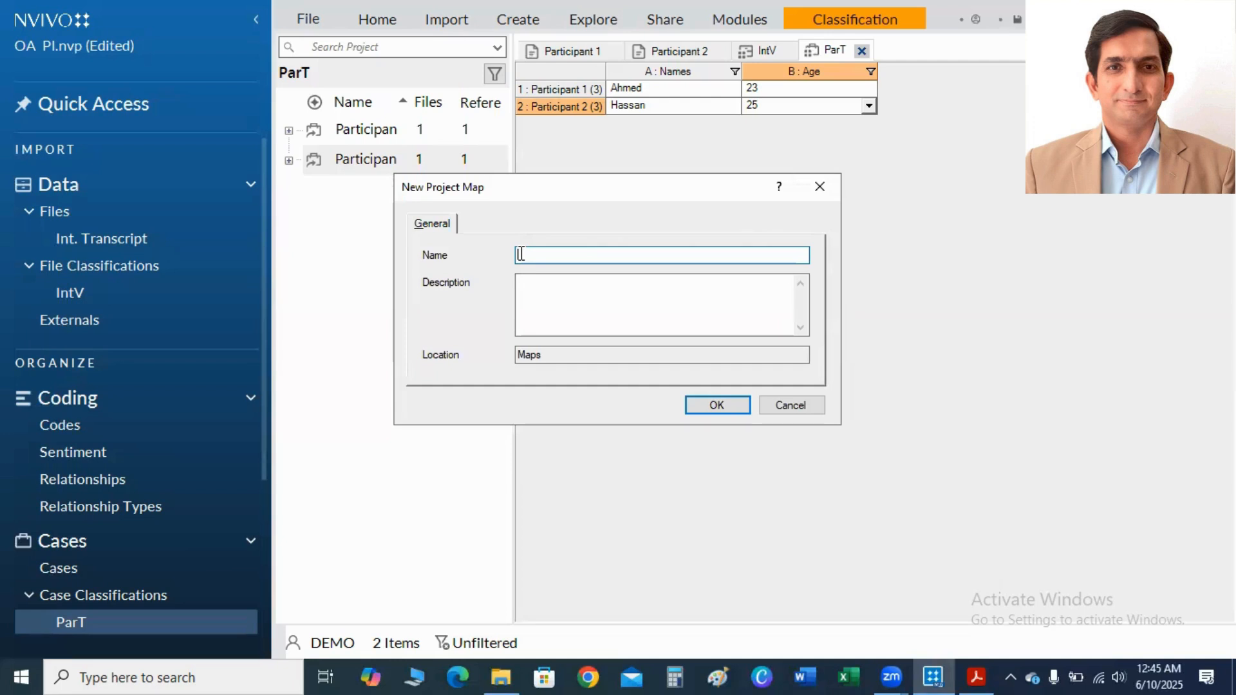
{"action": "type", "text": "OA & Pl"}
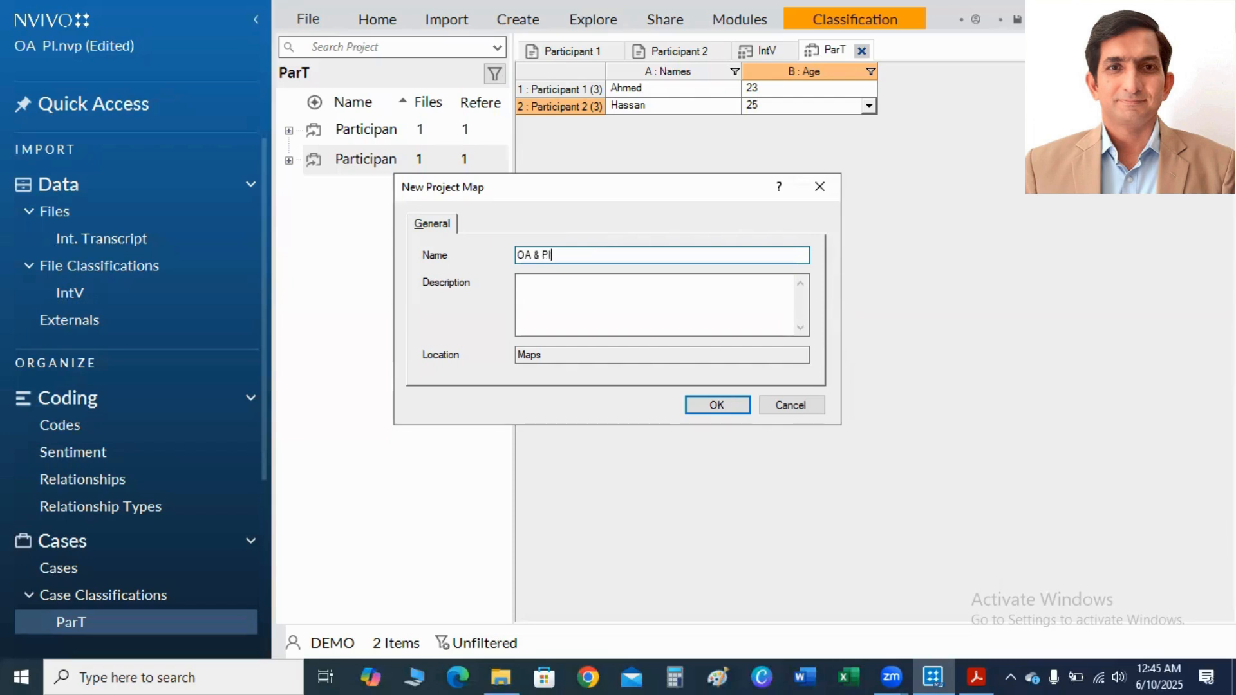
{"action": "left_click", "coordinate": [719, 405]}
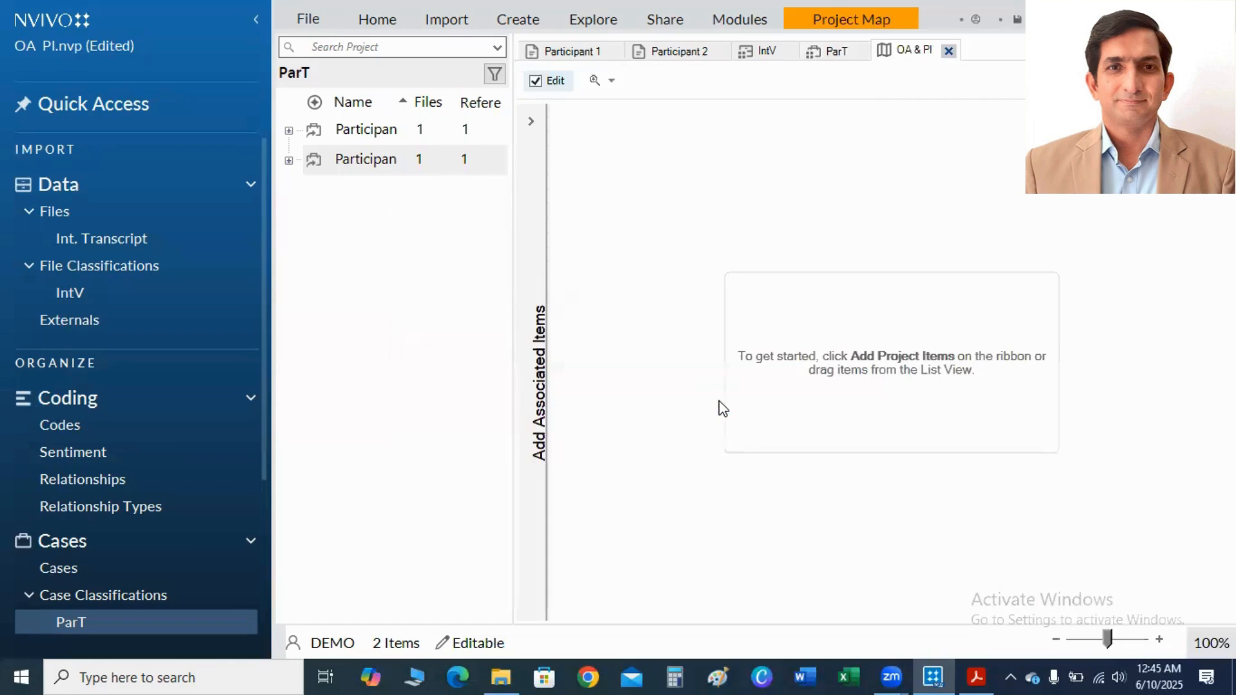
Add the Purchasing Intension Factors code to the project map and move it to the middle of the canvas.
{"action": "right_click", "coordinate": [836, 144]}
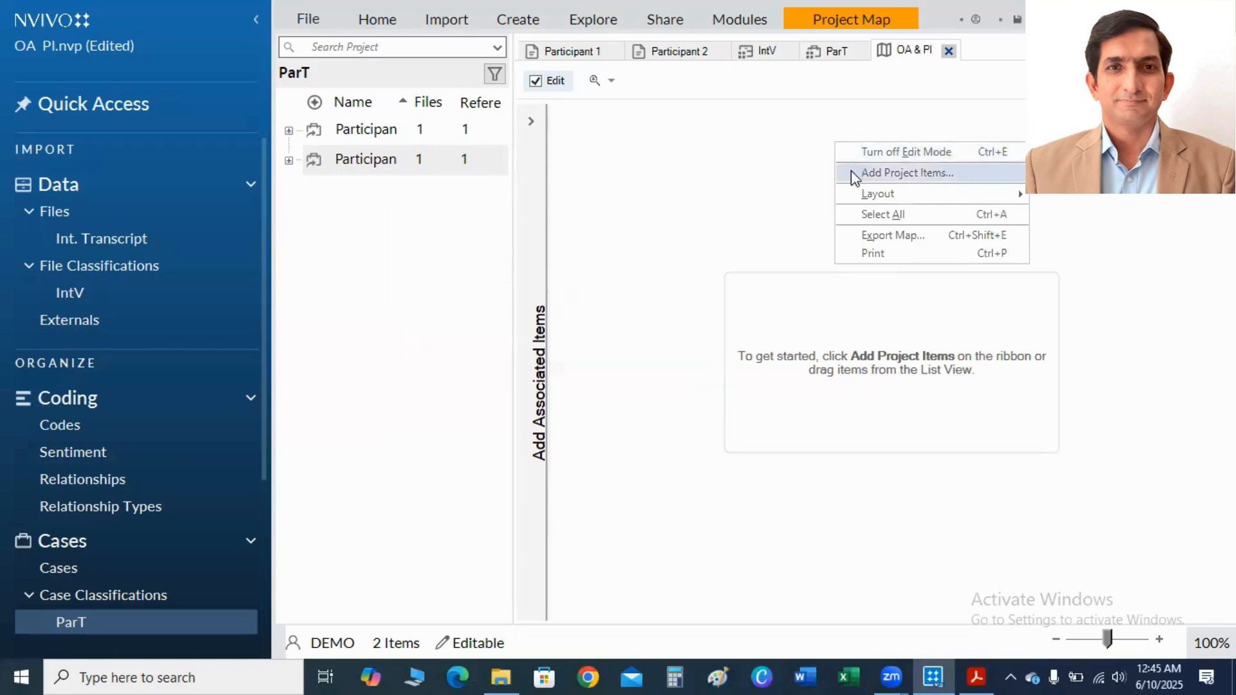
{"action": "left_click", "coordinate": [894, 173]}
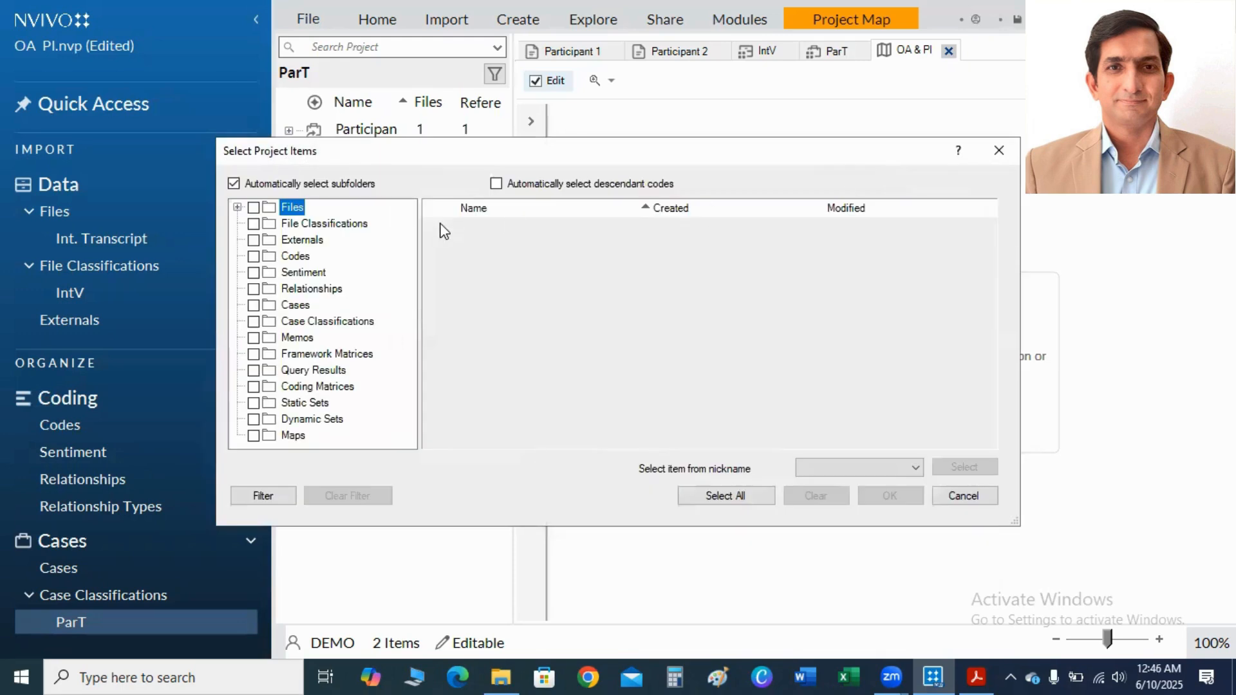
{"action": "left_click", "coordinate": [288, 258]}
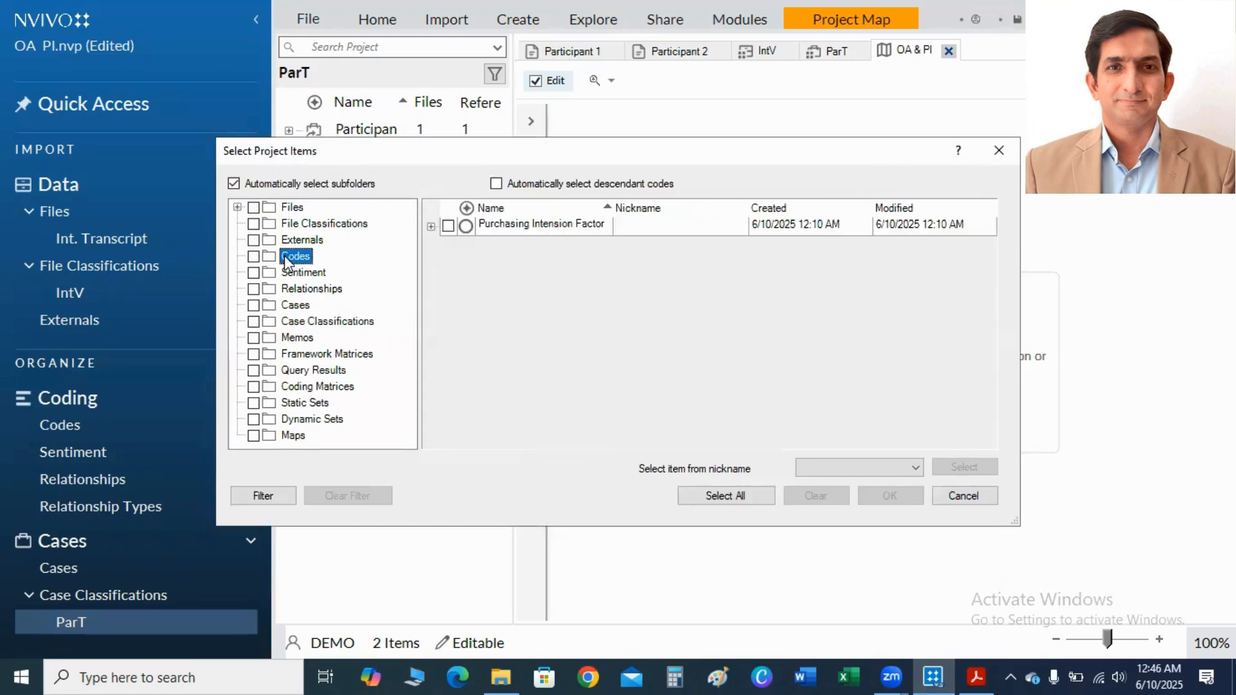
{"action": "left_click", "coordinate": [448, 227]}
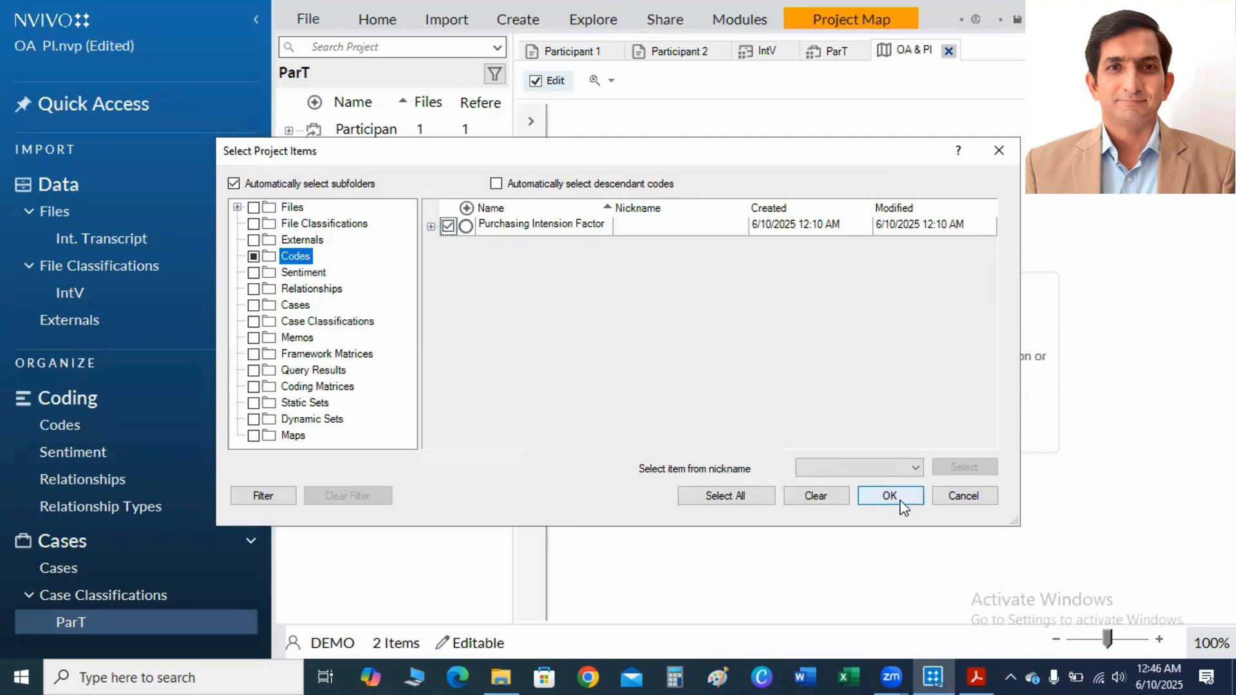
{"action": "left_click", "coordinate": [880, 495]}
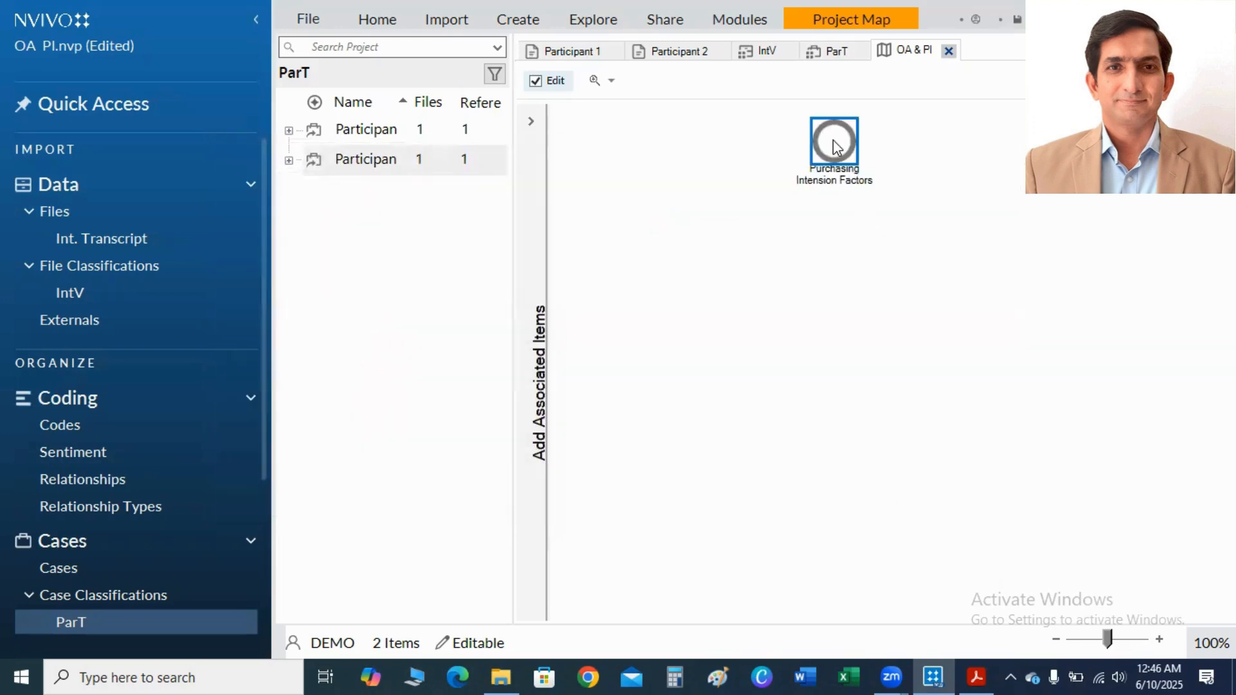
{"action": "left_click_drag", "start_coordinate": [834, 145], "coordinate": [868, 336]}
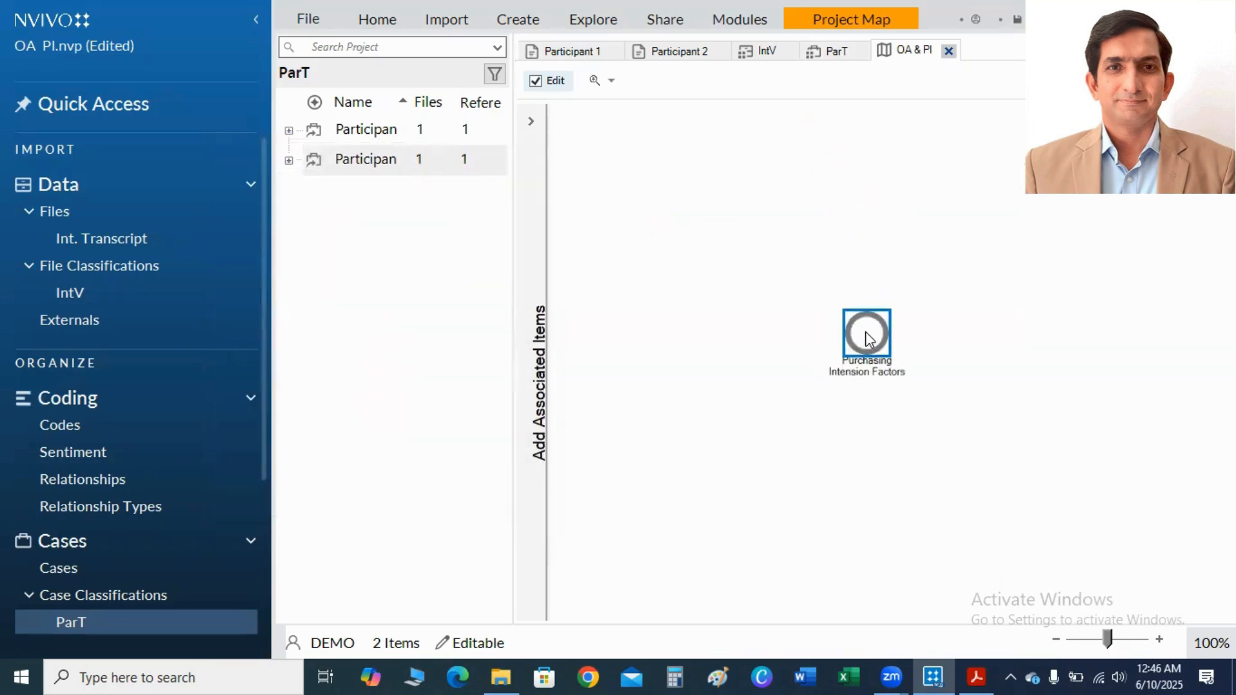
Add all child codes of Purchasing Intension Factors to the project map as associated items.
{"action": "left_click", "coordinate": [532, 126]}
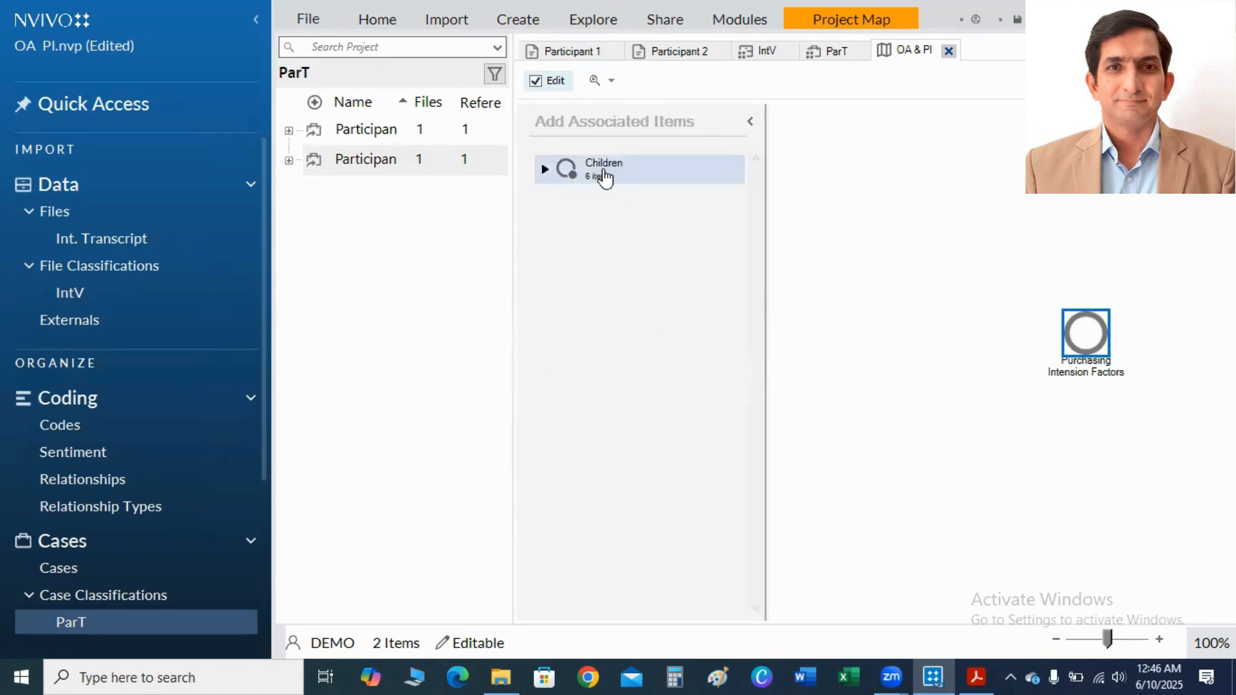
{"action": "left_click_drag", "start_coordinate": [598, 174], "coordinate": [945, 258]}
{"action": "left_click_drag", "start_coordinate": [1073, 308], "coordinate": [1088, 336]}
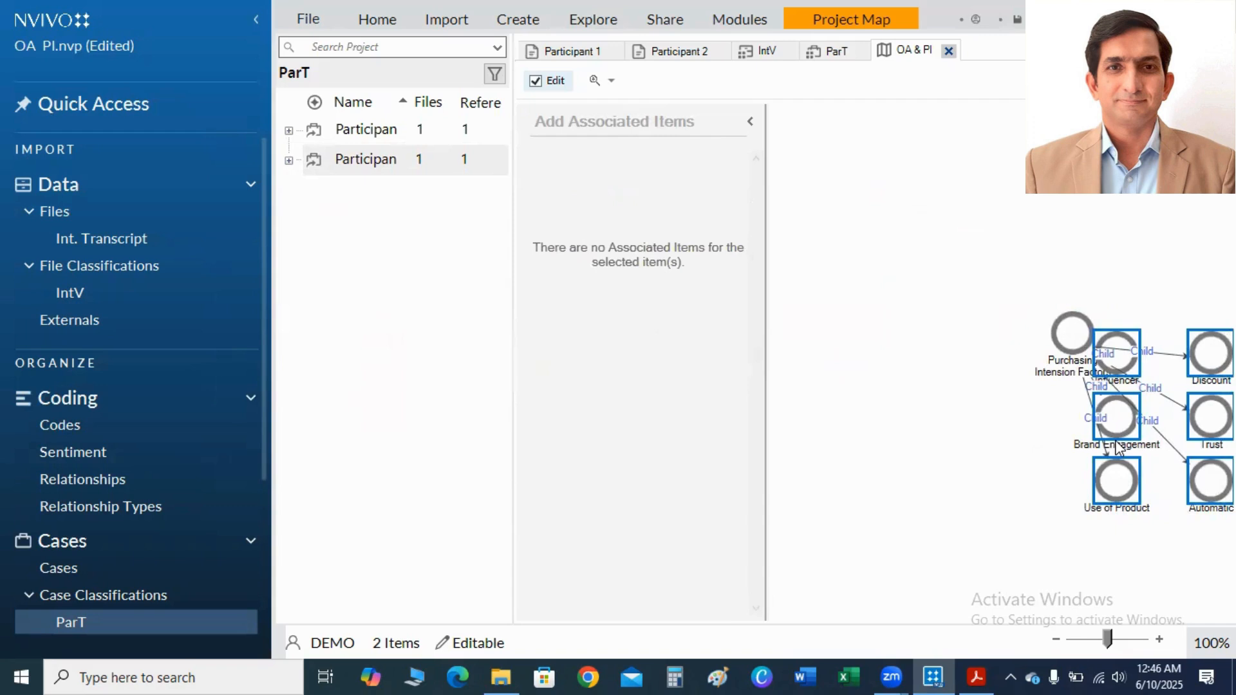
{"action": "left_click", "coordinate": [983, 496]}
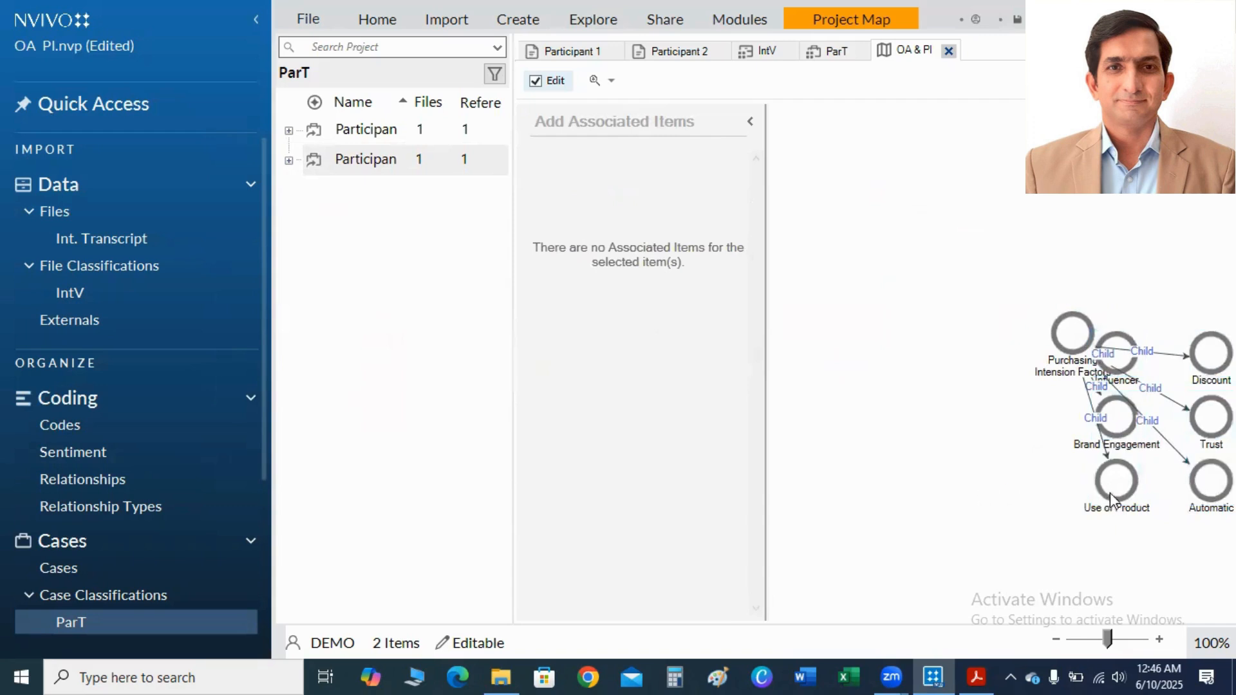
Arrange the six child codes in a ring around Purchasing Intension Factors and collapse the associated items list.
{"action": "left_click_drag", "start_coordinate": [1114, 488], "coordinate": [917, 491]}
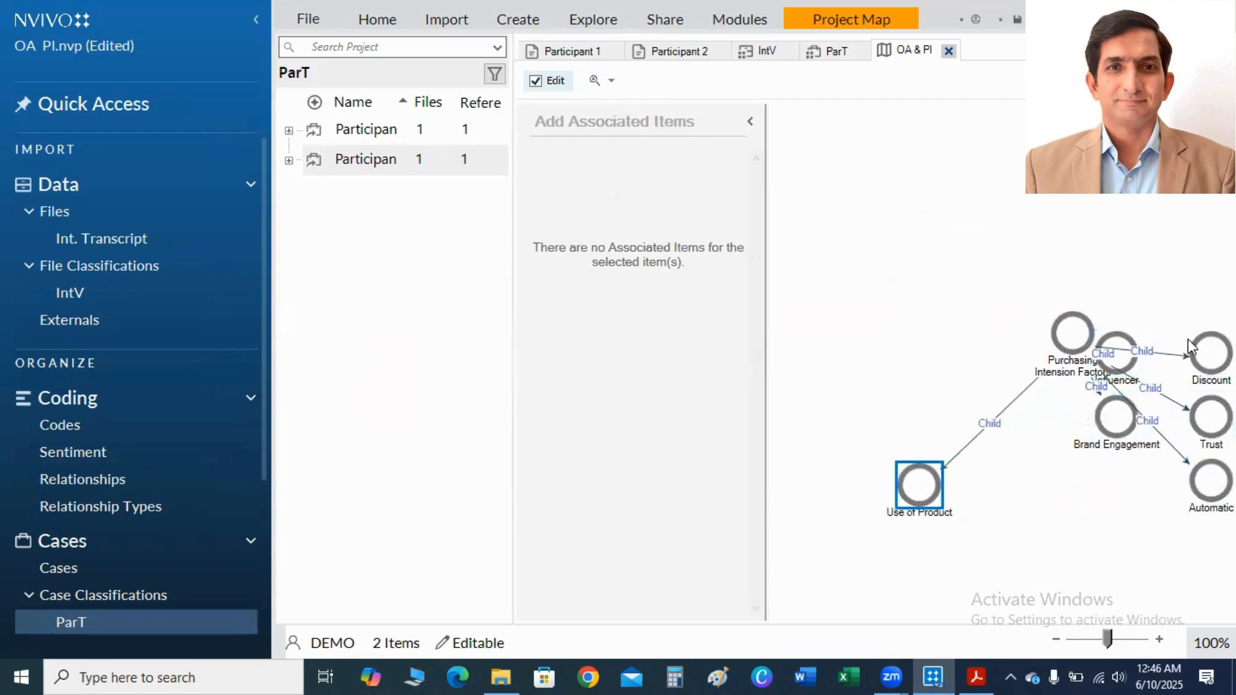
{"action": "left_click_drag", "start_coordinate": [1210, 353], "coordinate": [1142, 196]}
{"action": "left_click_drag", "start_coordinate": [1113, 430], "coordinate": [1076, 527]}
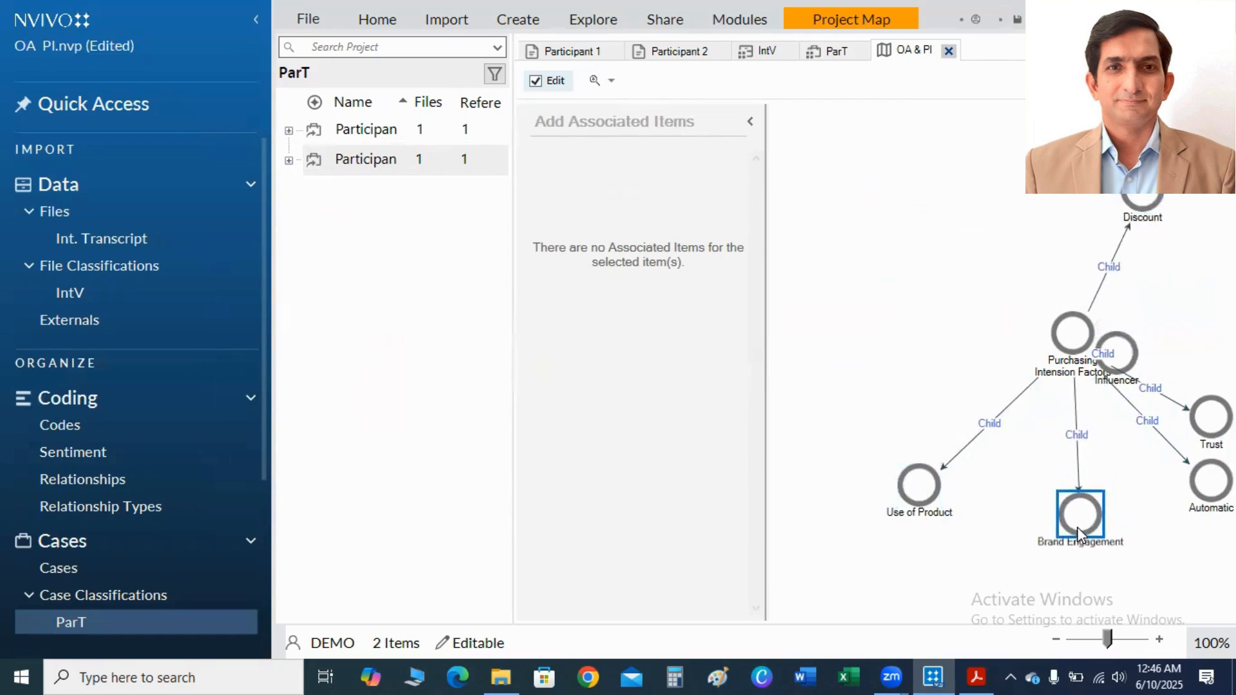
{"action": "left_click_drag", "start_coordinate": [1121, 364], "coordinate": [1207, 277]}
{"action": "left_click_drag", "start_coordinate": [1186, 408], "coordinate": [866, 231]}
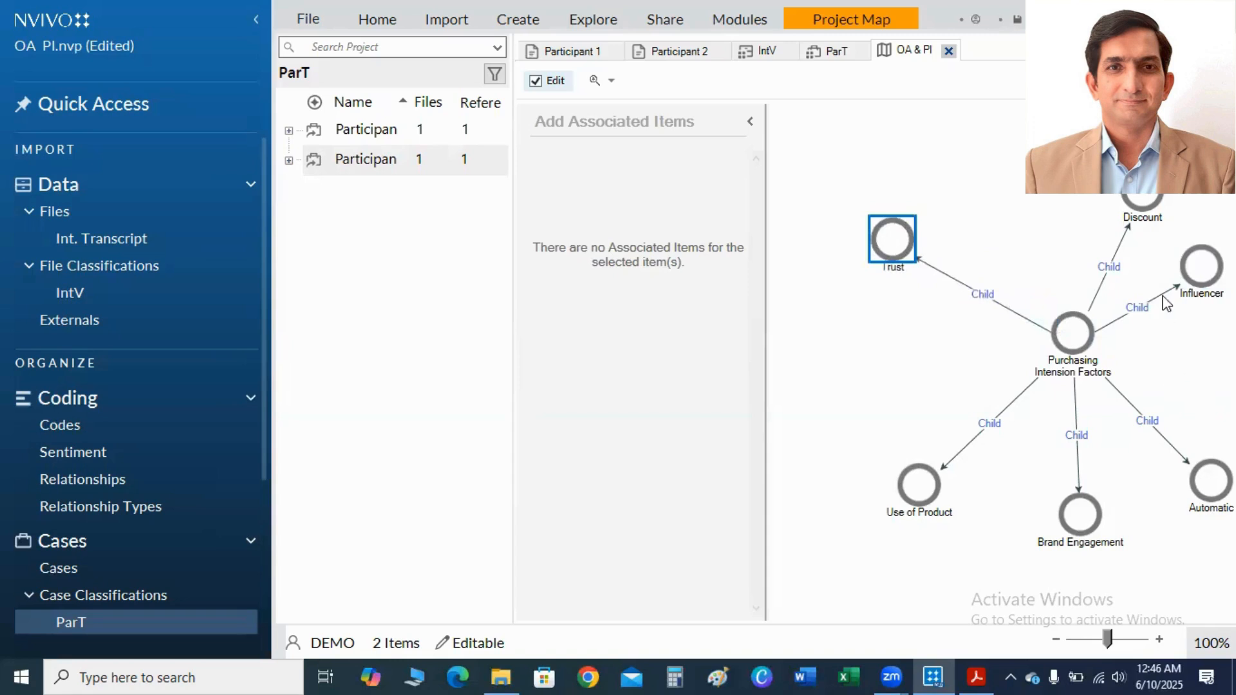
{"action": "left_click_drag", "start_coordinate": [1136, 195], "coordinate": [1059, 188]}
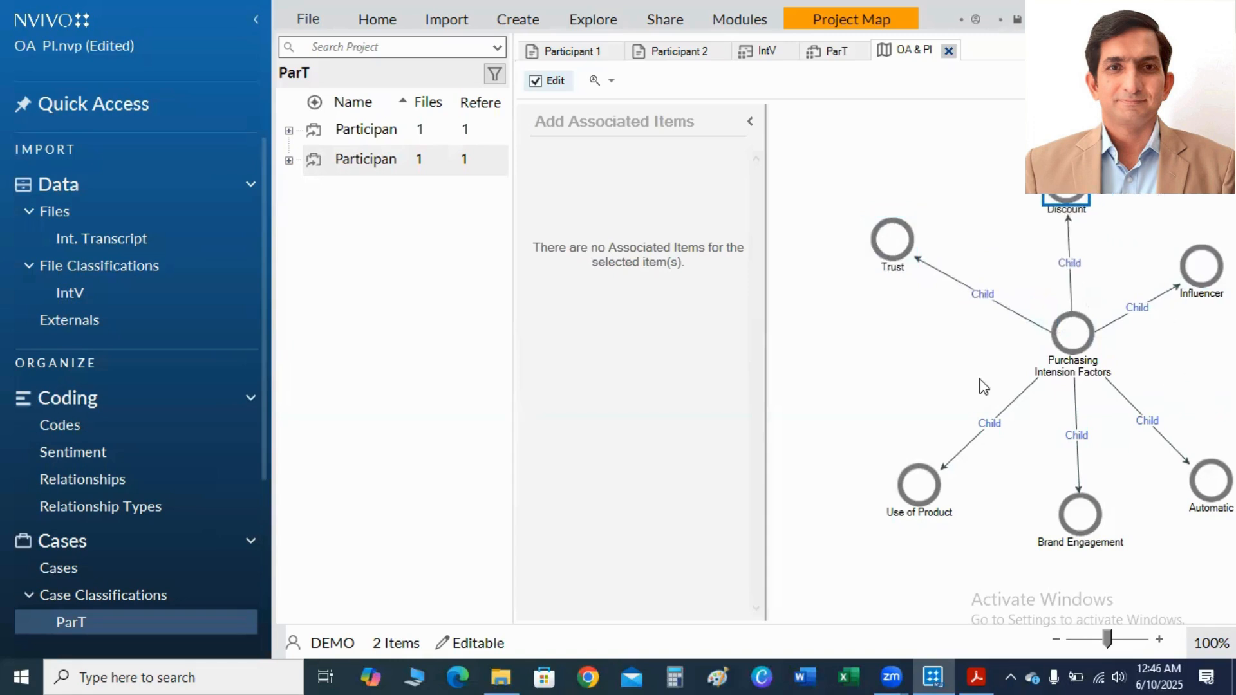
{"action": "left_click_drag", "start_coordinate": [927, 484], "coordinate": [877, 447]}
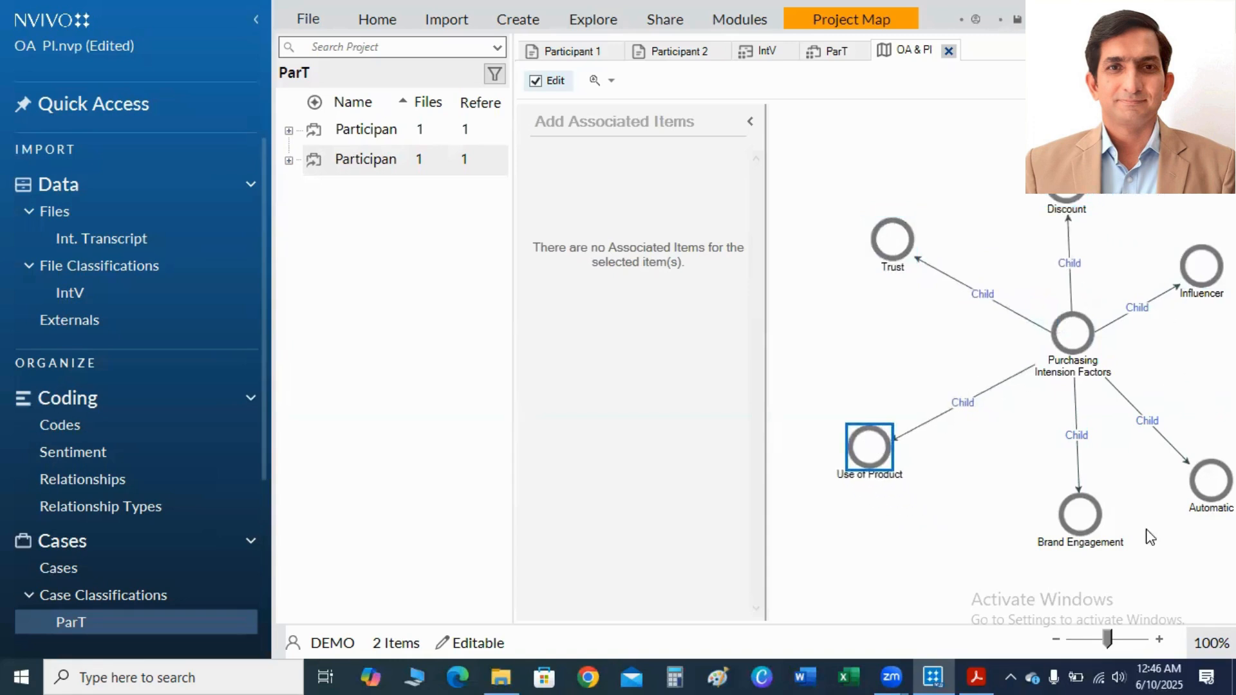
{"action": "left_click_drag", "start_coordinate": [1079, 520], "coordinate": [1019, 513]}
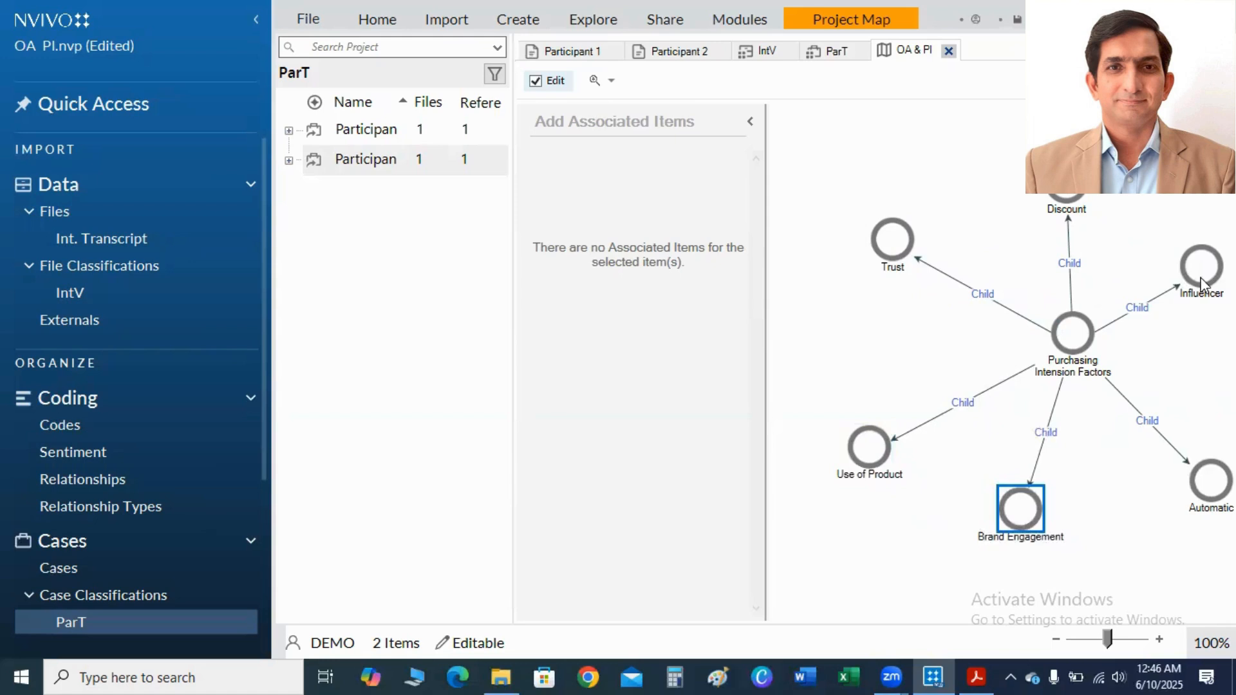
{"action": "left_click_drag", "start_coordinate": [1201, 281], "coordinate": [1204, 288]}
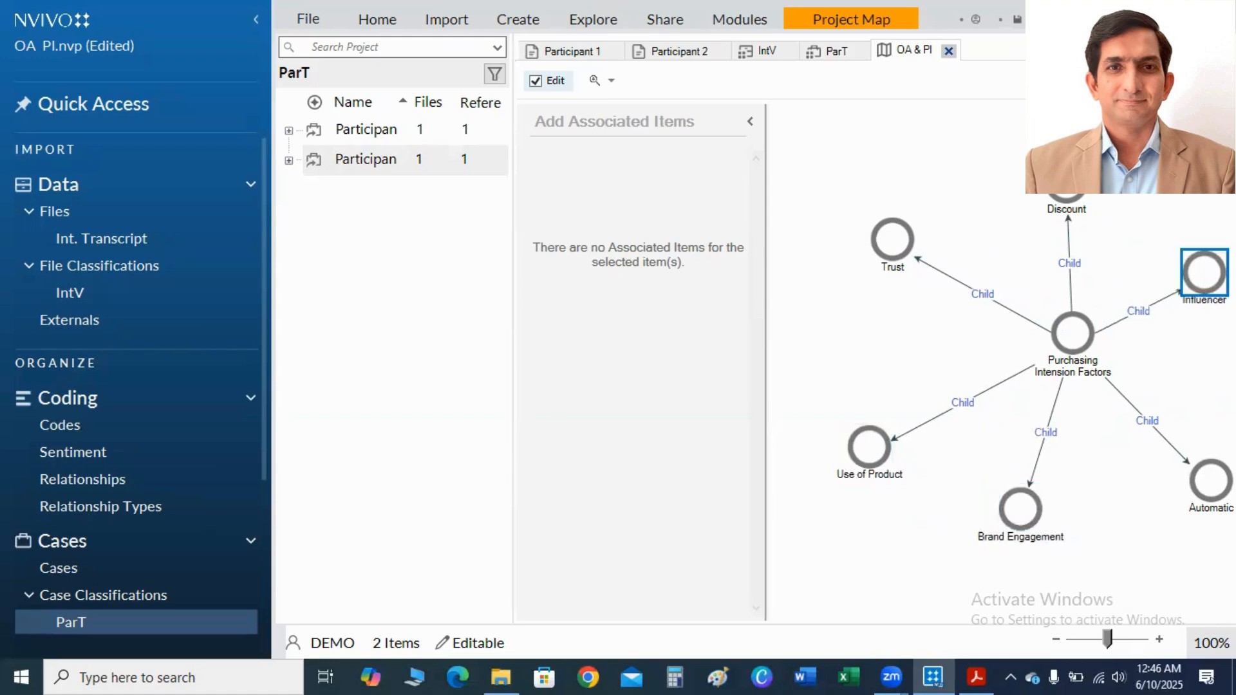
{"action": "left_click", "coordinate": [753, 125]}
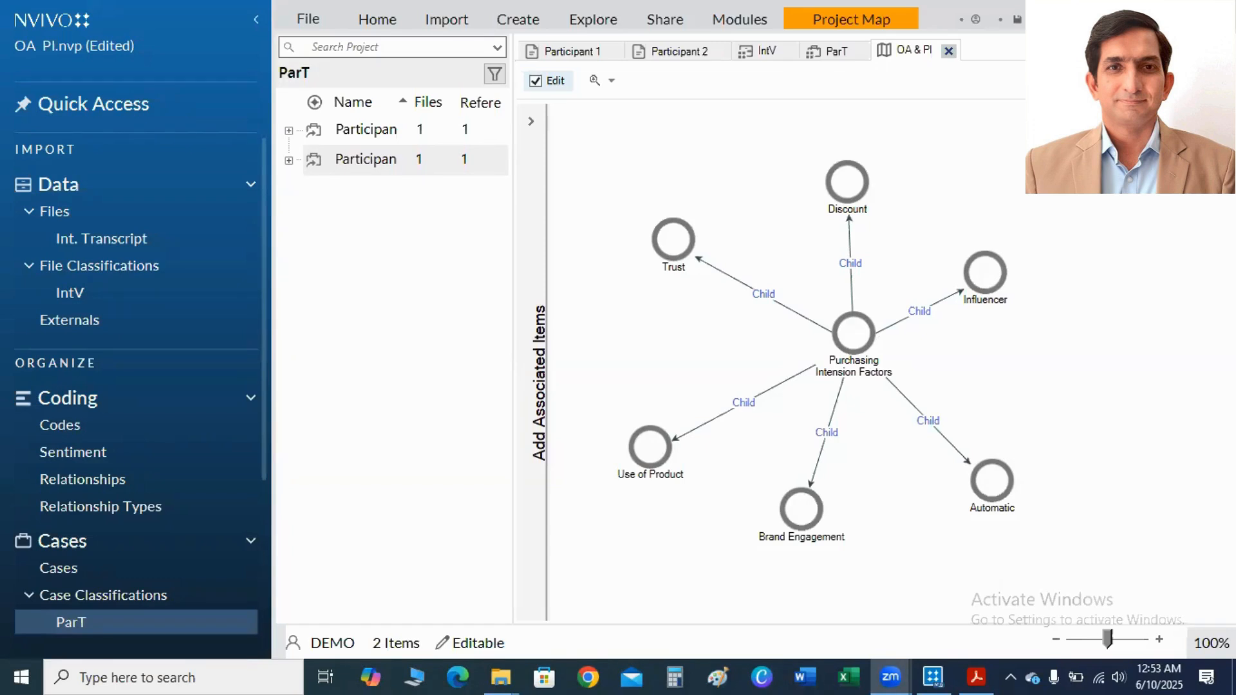
Consult the Phase IV theme review guidance in the PDF article, and delete the Automatic code from the NVivo project map.
{"action": "left_click", "coordinate": [974, 676]}
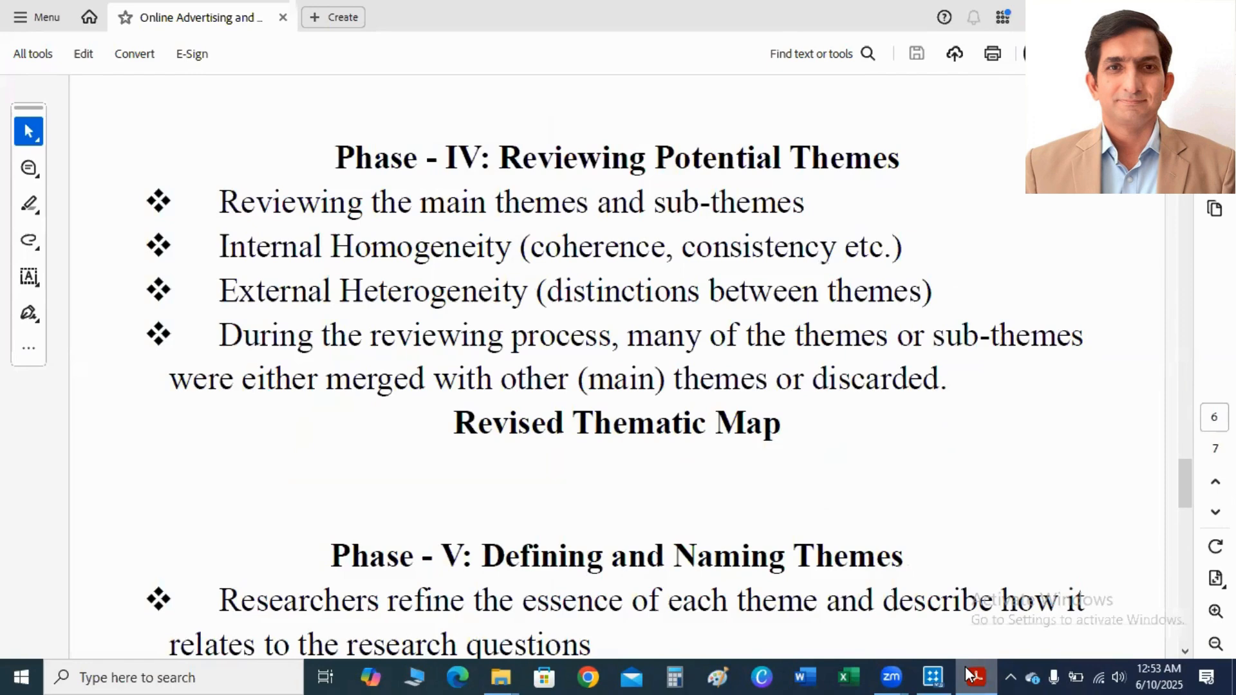
{"action": "left_click", "coordinate": [970, 676]}
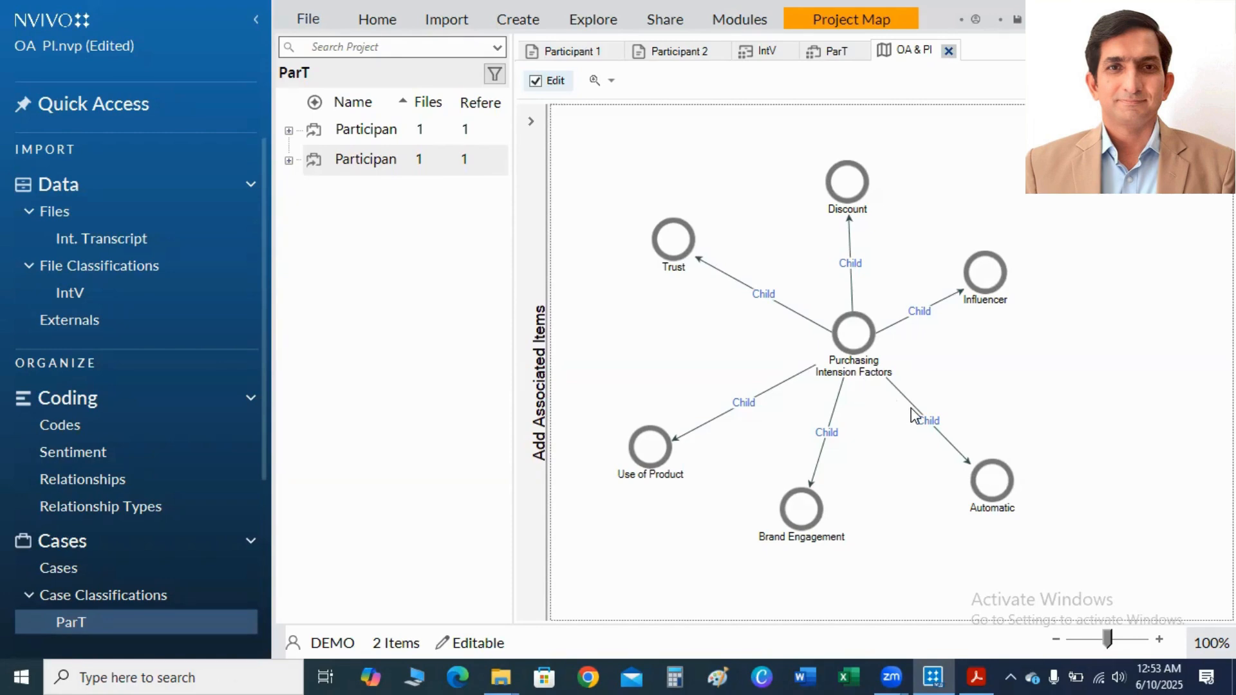
{"action": "right_click", "coordinate": [998, 487]}
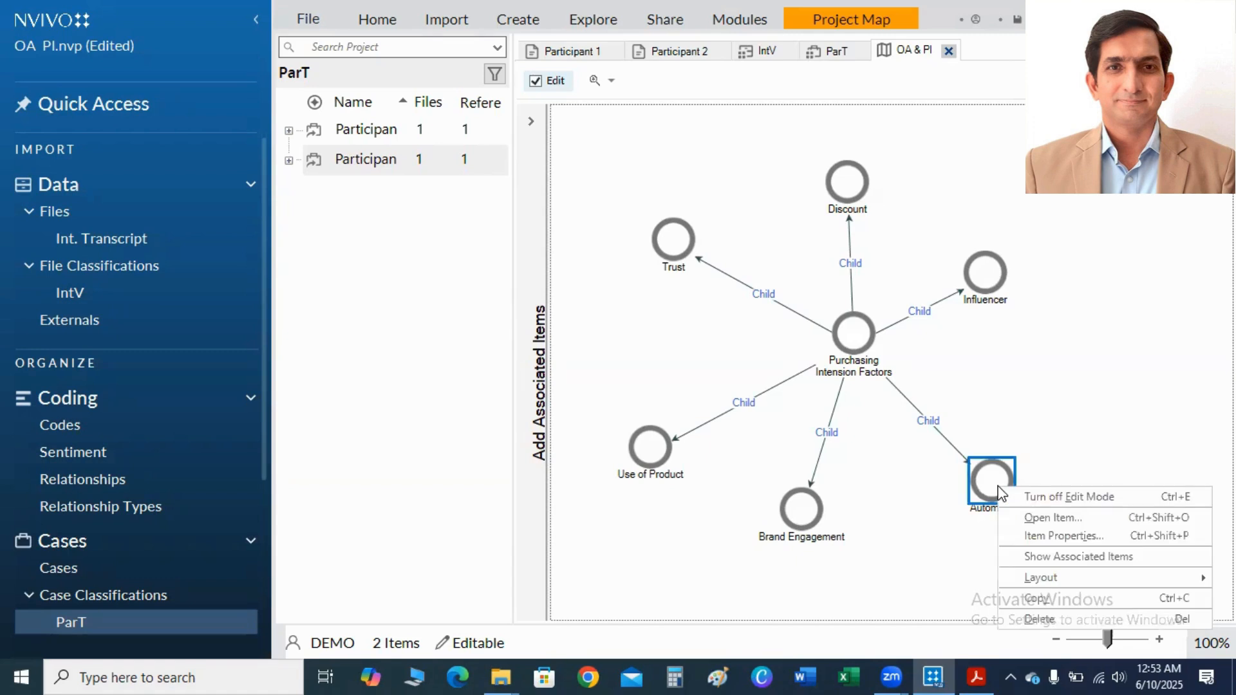
{"action": "left_click", "coordinate": [1040, 620]}
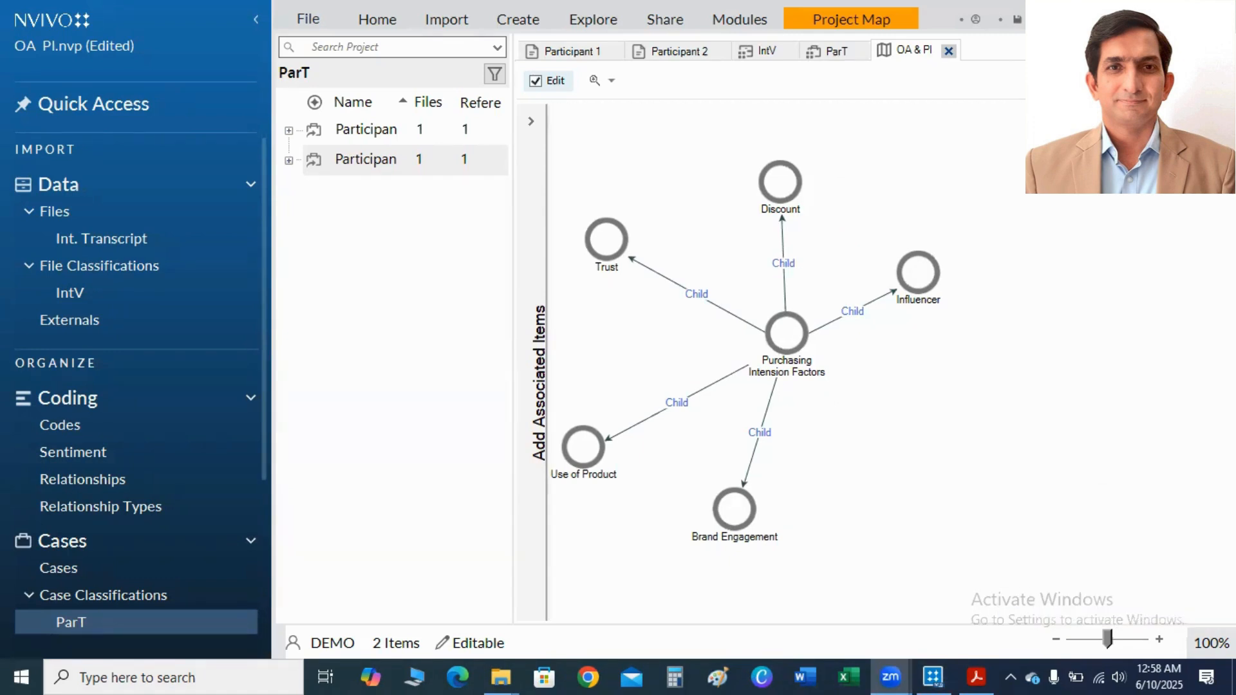
Add the ParT case classification to an empty area of the project map.
{"action": "right_click", "coordinate": [1054, 256]}
{"action": "left_click", "coordinate": [1079, 287]}
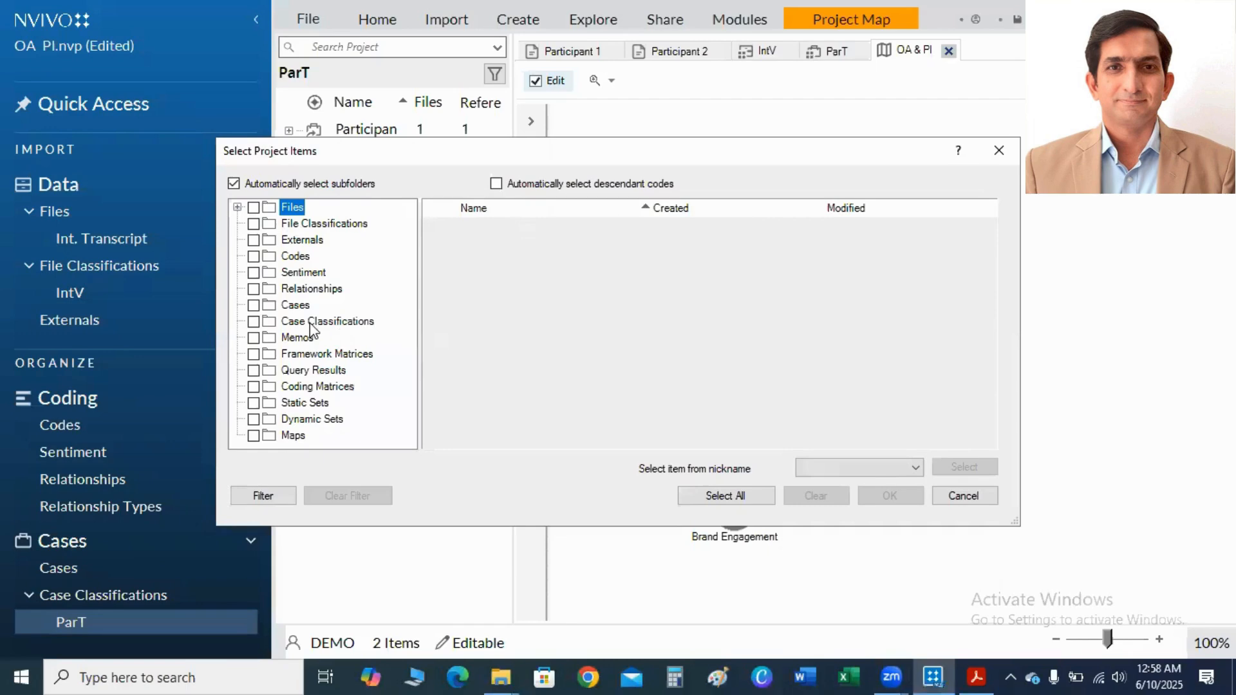
{"action": "left_click", "coordinate": [310, 327]}
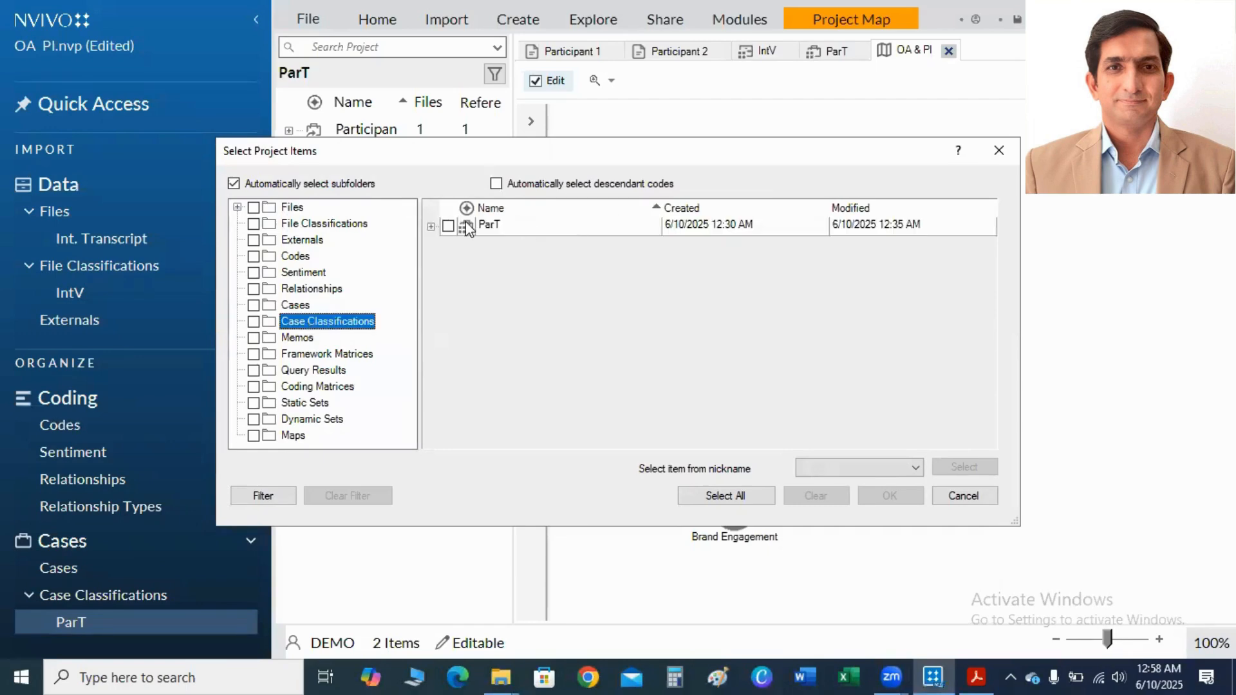
{"action": "left_click", "coordinate": [448, 225]}
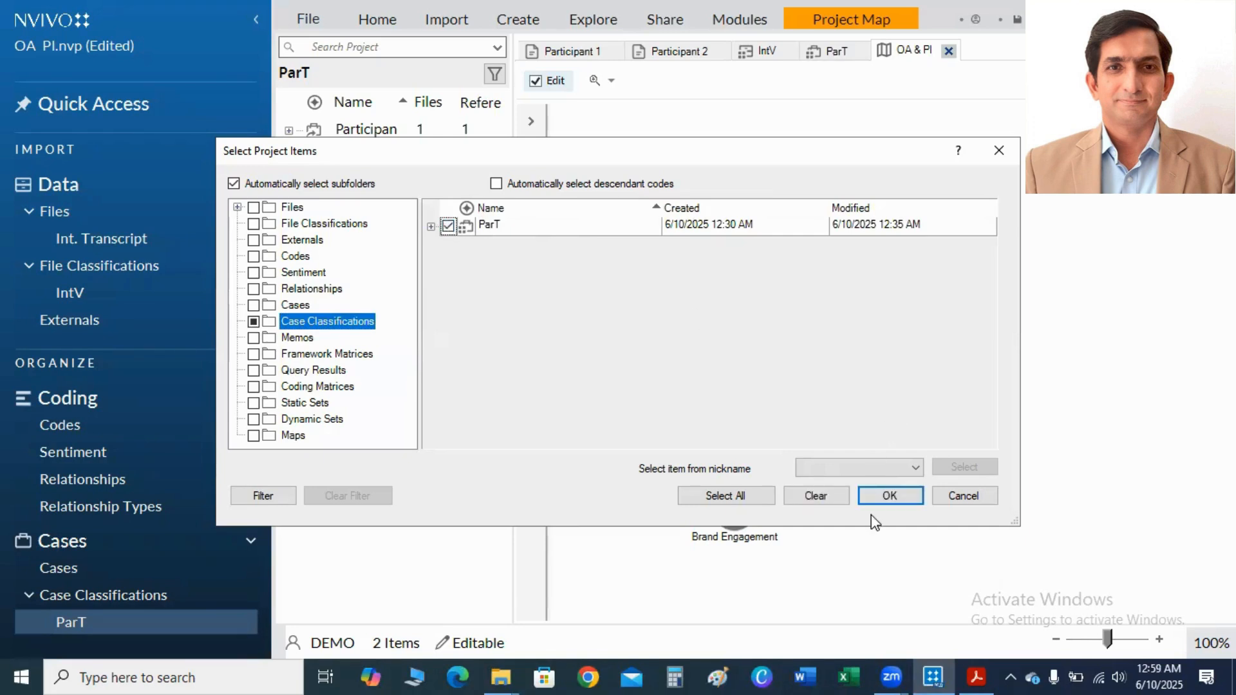
{"action": "left_click", "coordinate": [889, 495]}
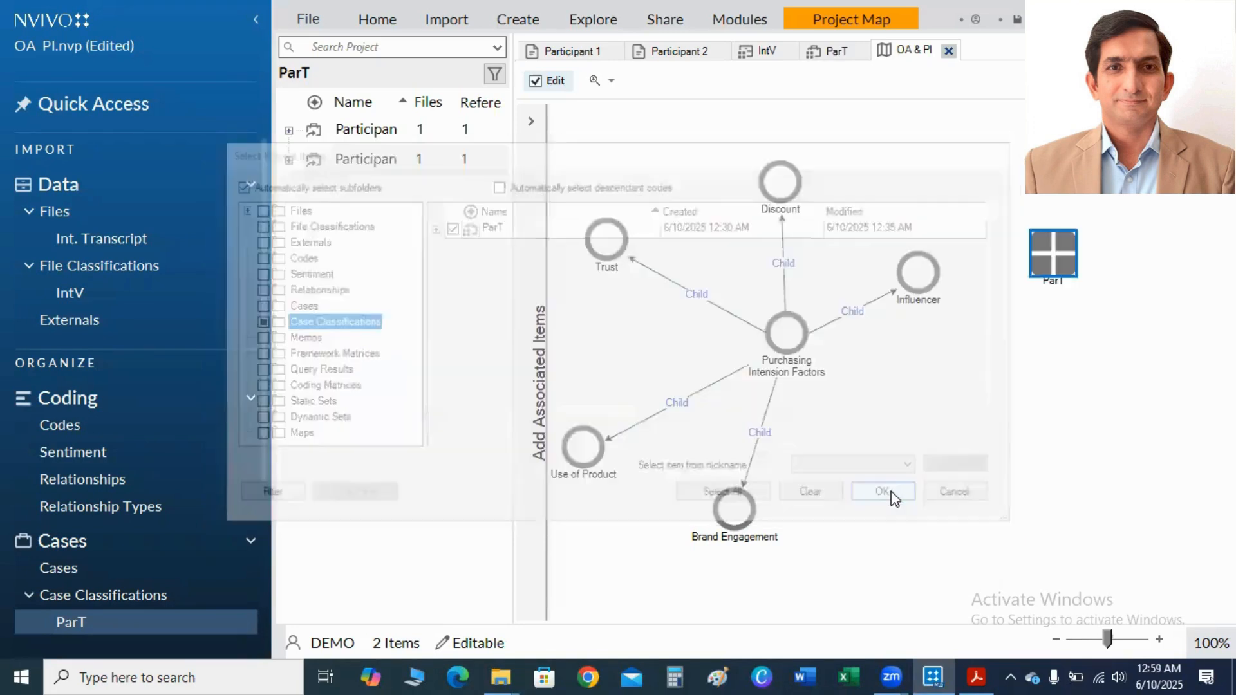
Add the cases assigned to the ParT classification to the project map as associated items.
{"action": "left_click", "coordinate": [532, 121]}
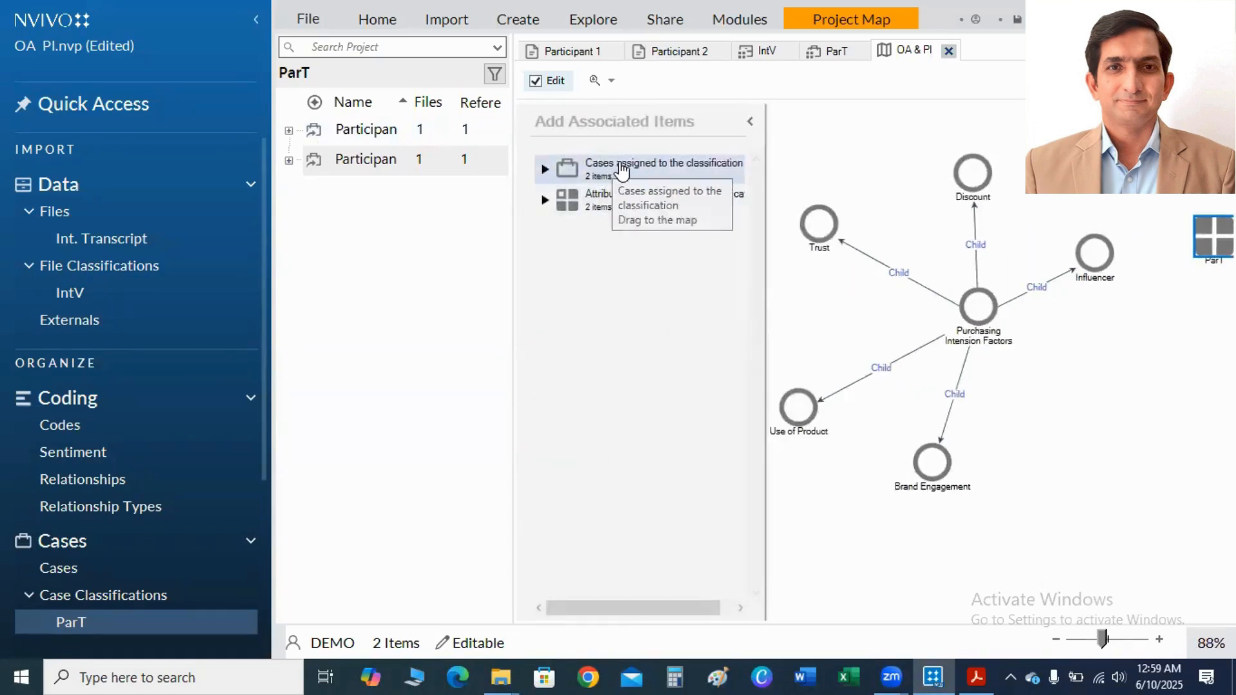
{"action": "left_click_drag", "start_coordinate": [594, 173], "coordinate": [1163, 432]}
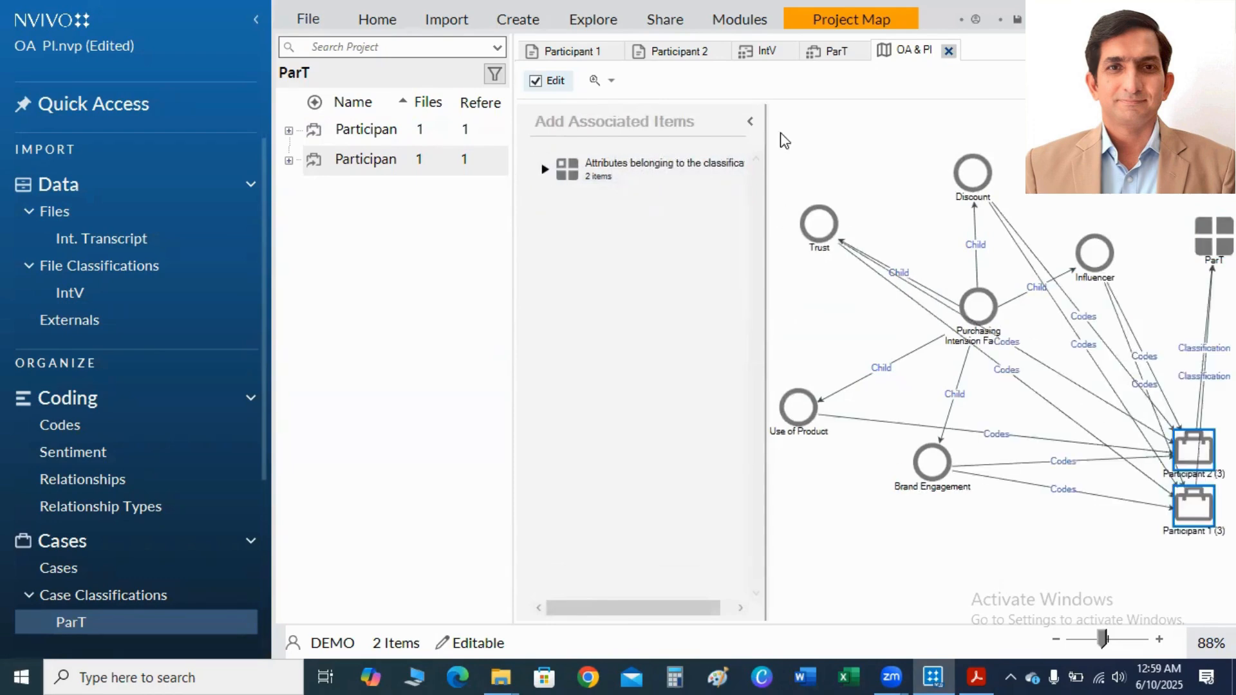
{"action": "left_click", "coordinate": [747, 125]}
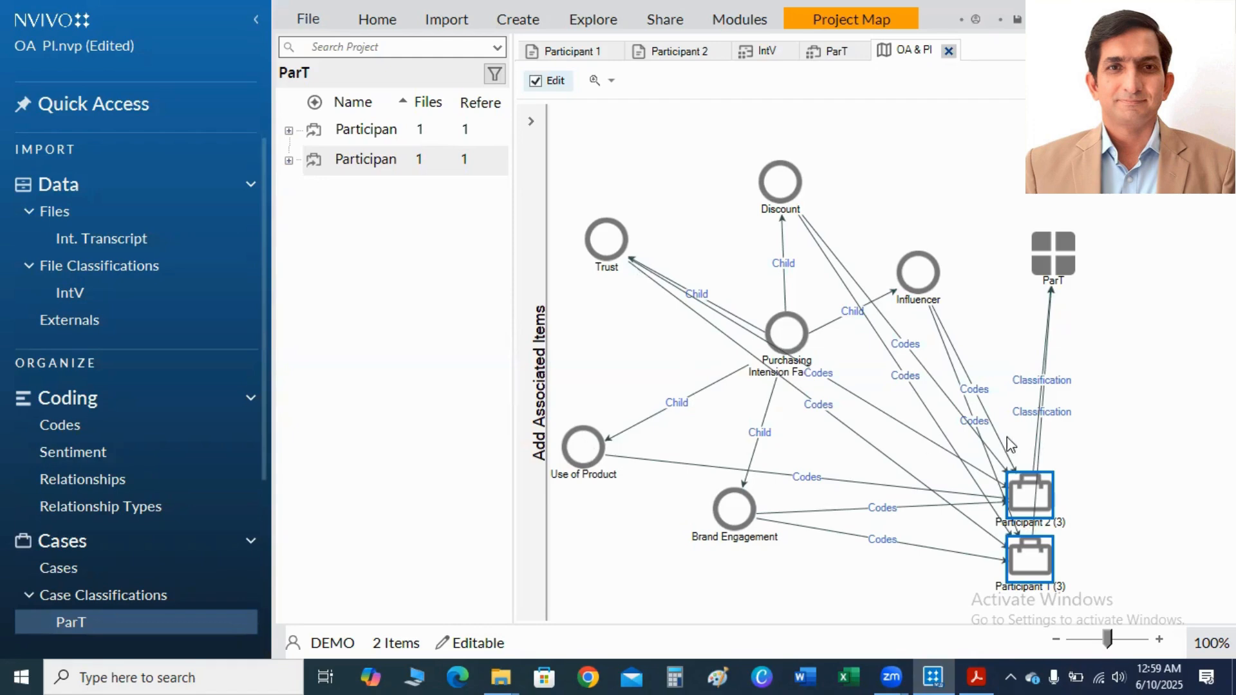
Delete both participant cases and the ParT classification from the project map.
{"action": "right_click", "coordinate": [1017, 505]}
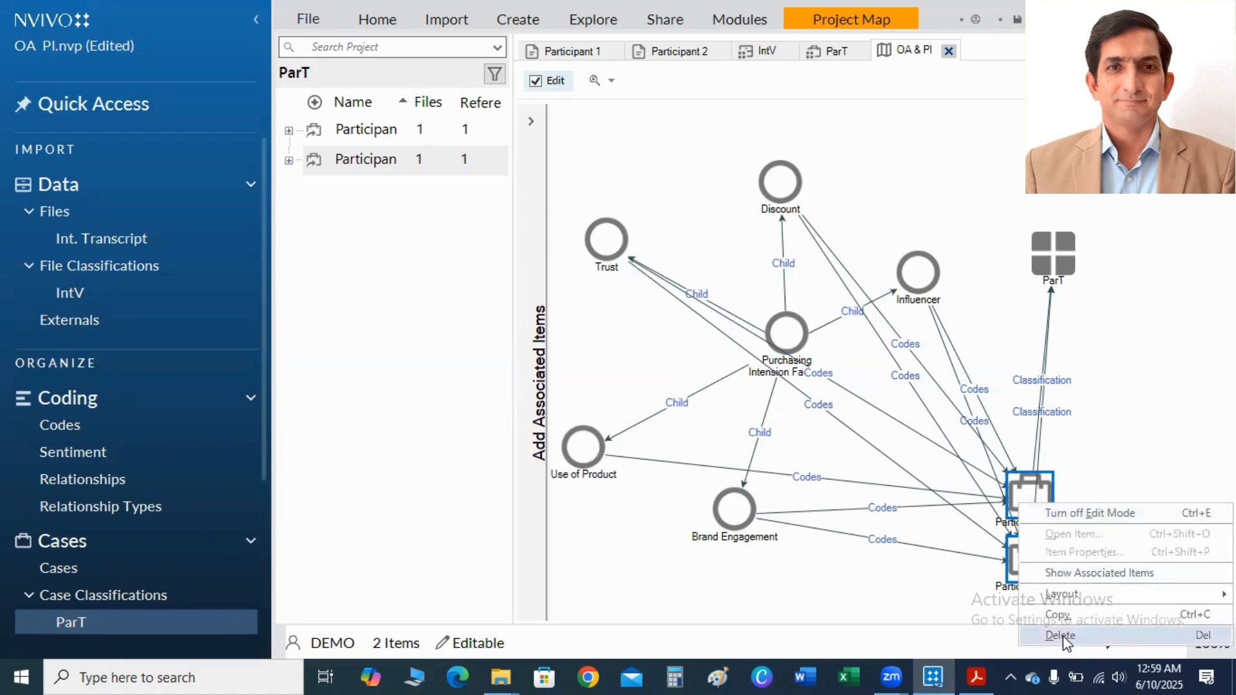
{"action": "left_click", "coordinate": [1068, 636]}
{"action": "right_click", "coordinate": [1057, 257]}
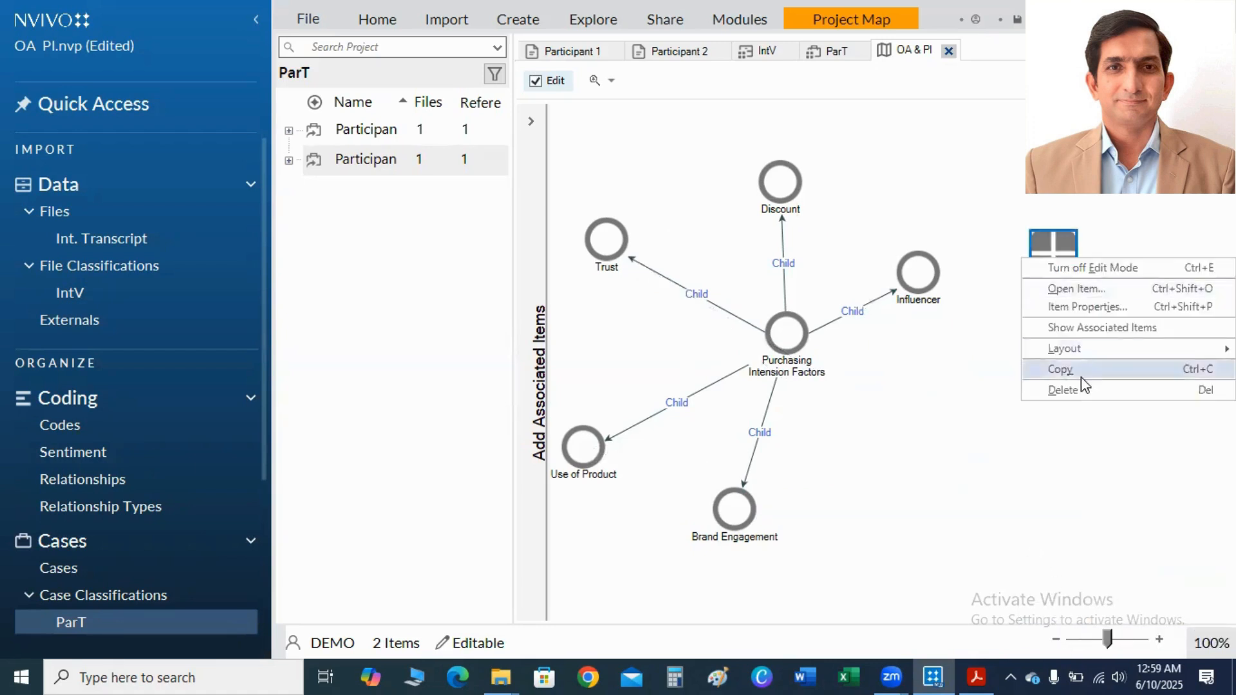
{"action": "left_click", "coordinate": [1080, 387]}
Delete the Use of Product code from the project map.
{"action": "right_click", "coordinate": [579, 442]}
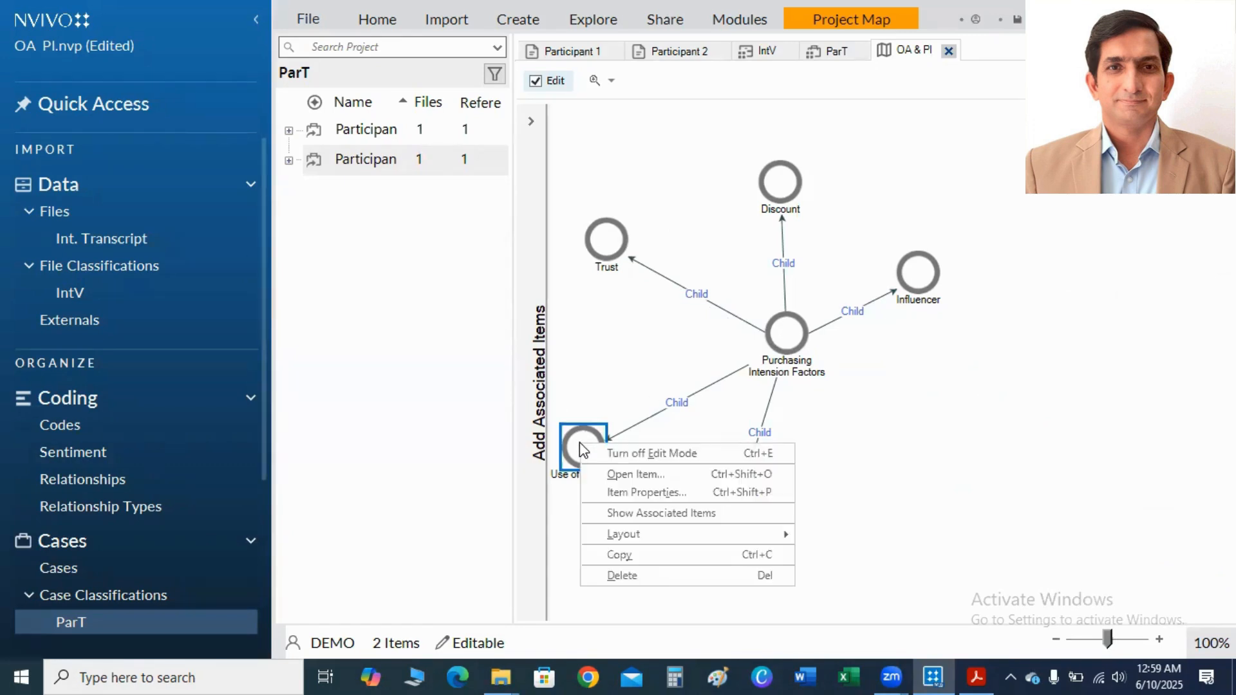
{"action": "left_click", "coordinate": [609, 573]}
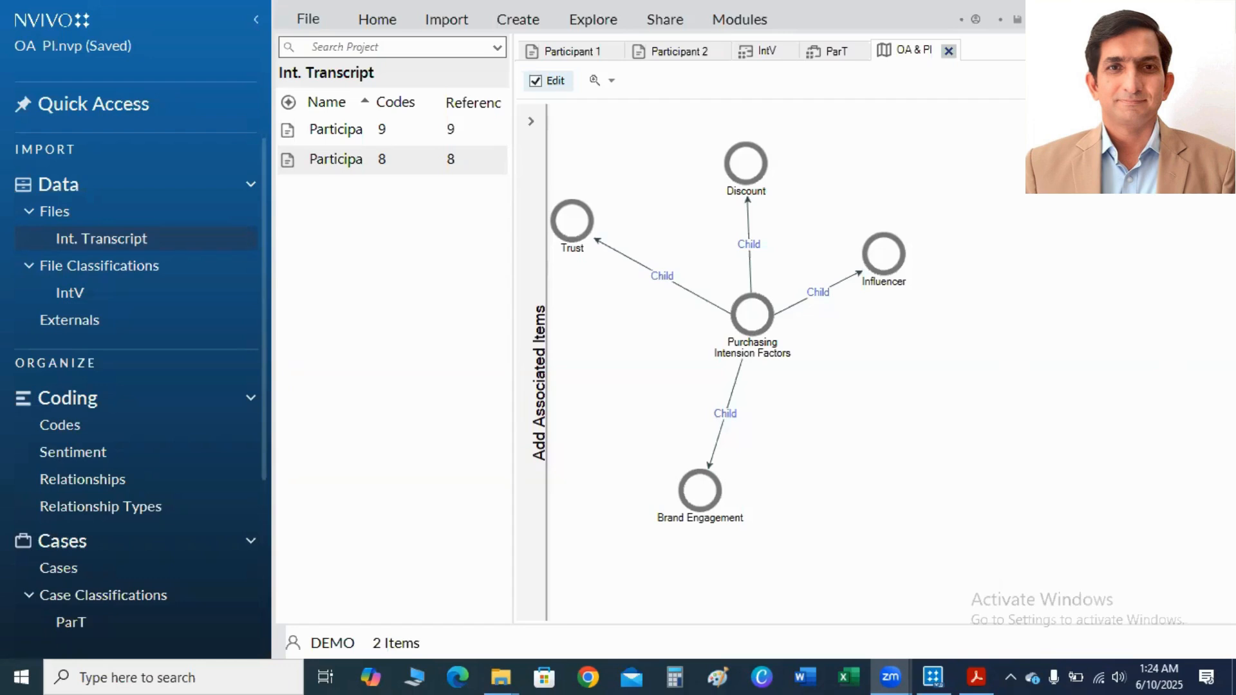
Create a word frequency query limited to the Participant 1 and Participant 2 interview transcripts.
{"action": "left_click", "coordinate": [360, 140]}
{"action": "left_click", "coordinate": [353, 160], "text": "ctrl"}
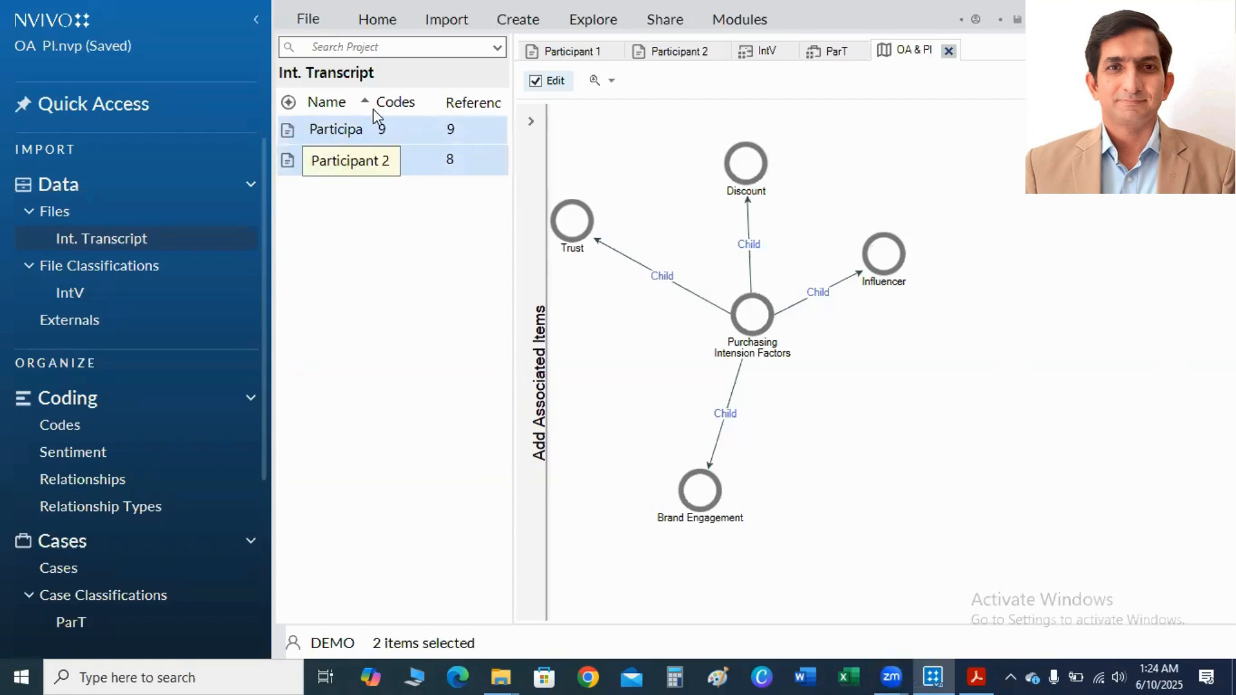
{"action": "left_click", "coordinate": [380, 21]}
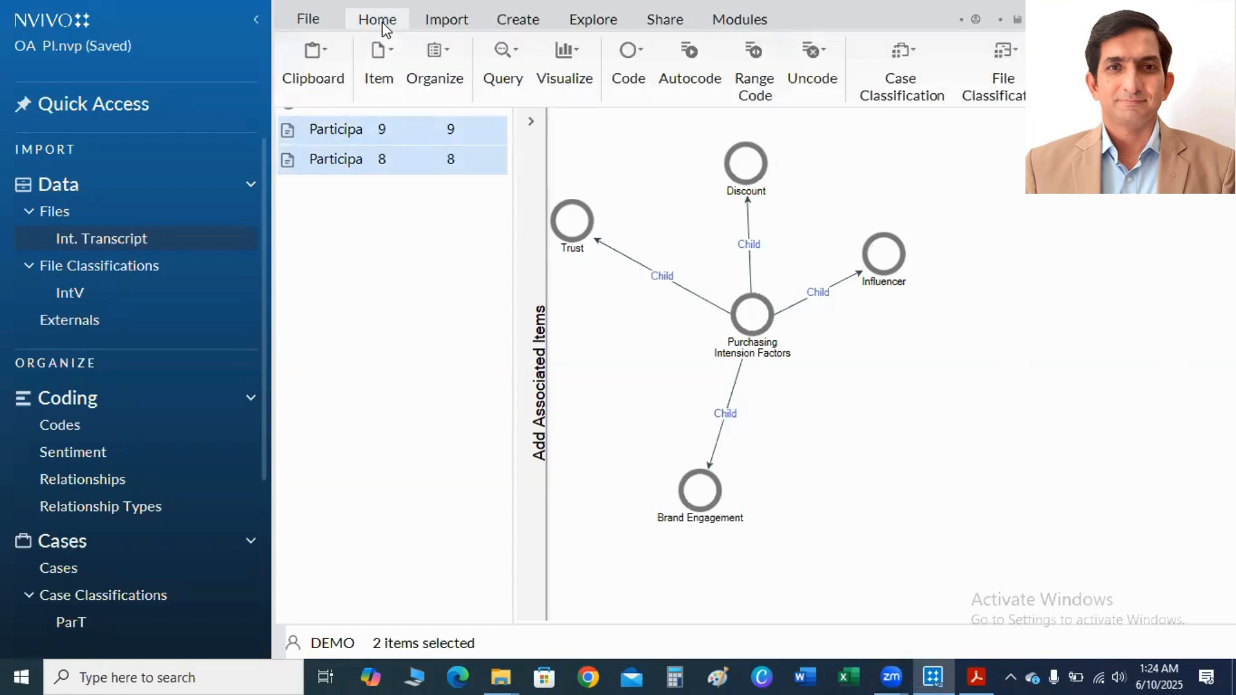
{"action": "left_click", "coordinate": [516, 76]}
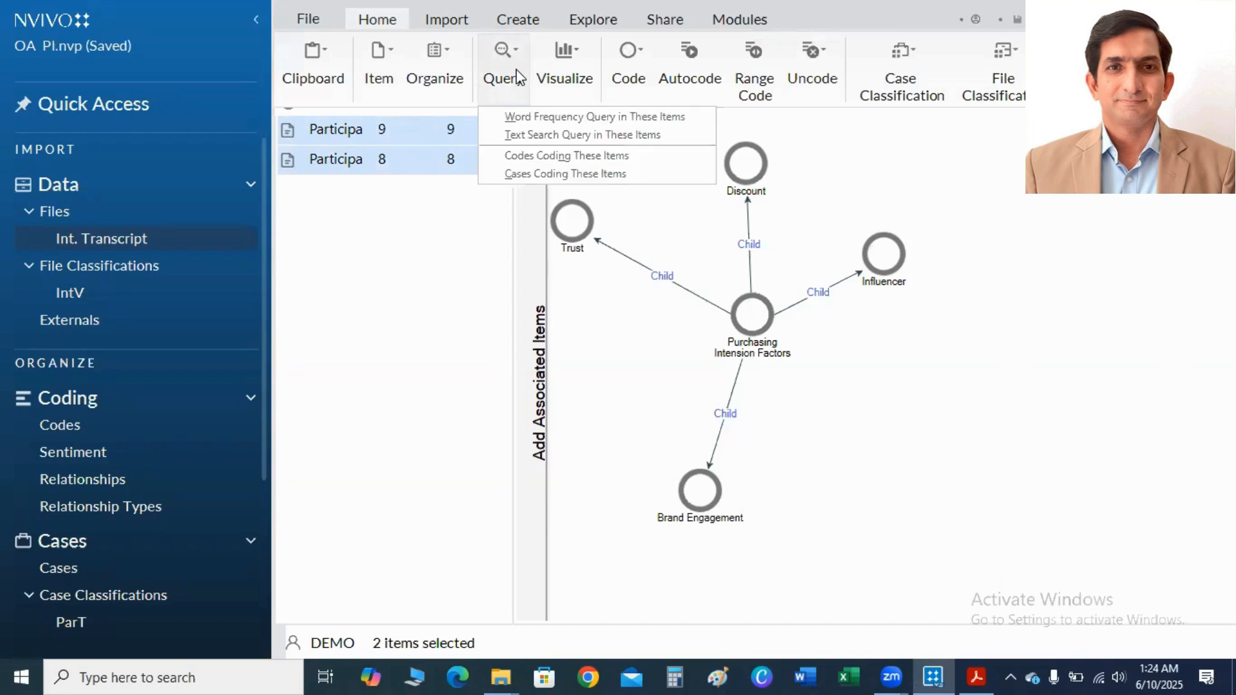
{"action": "left_click", "coordinate": [557, 119]}
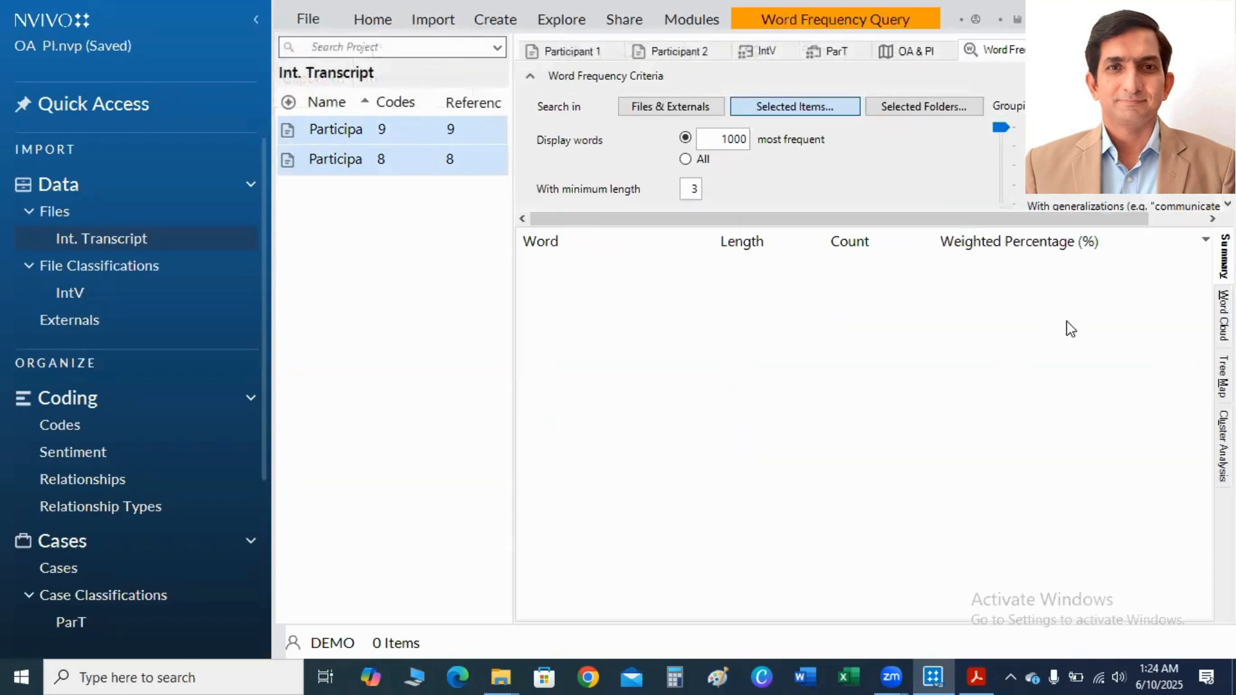